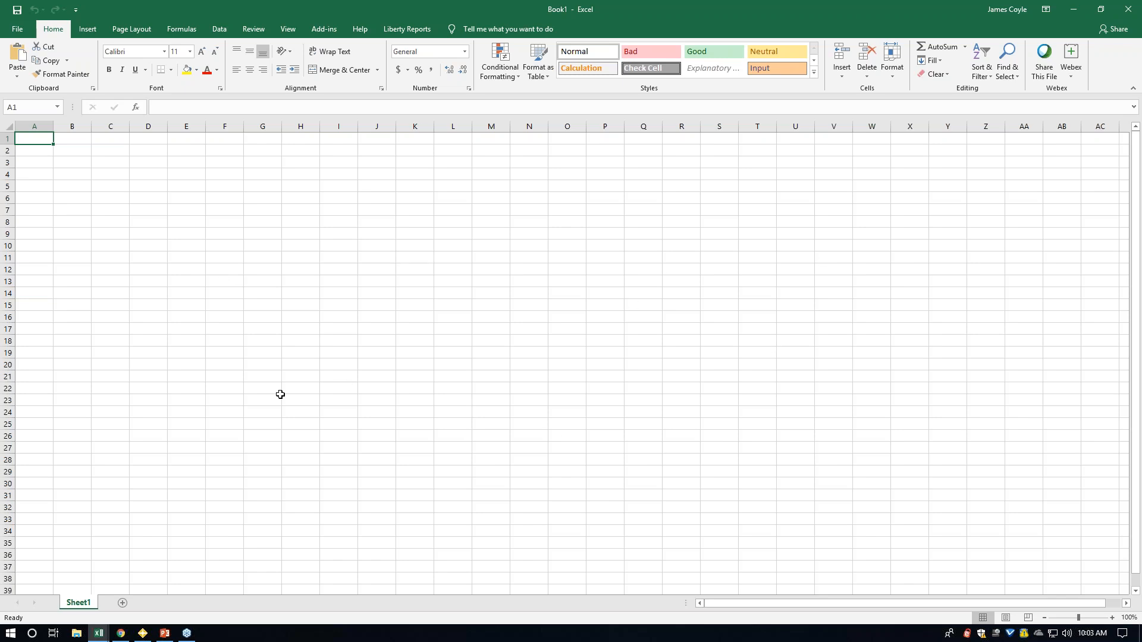
Start a new query at cell C4 with the Query Wizard, using the Sage 100 Contractor connection and allowing the existing connection's reuse.
left_click(109, 174)
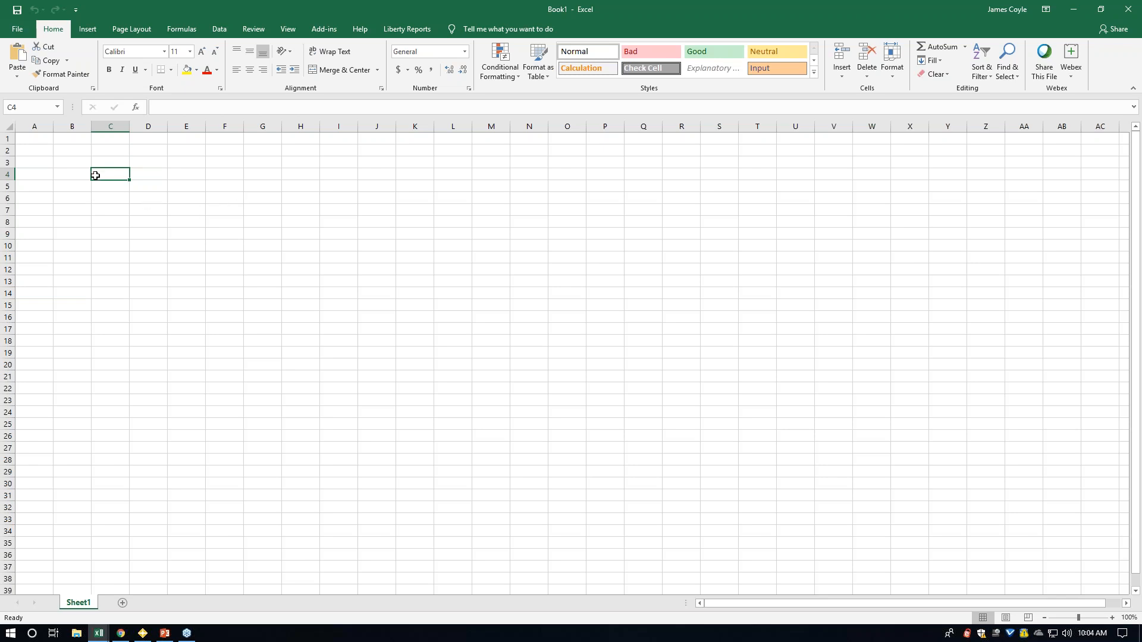
left_click(420, 33)
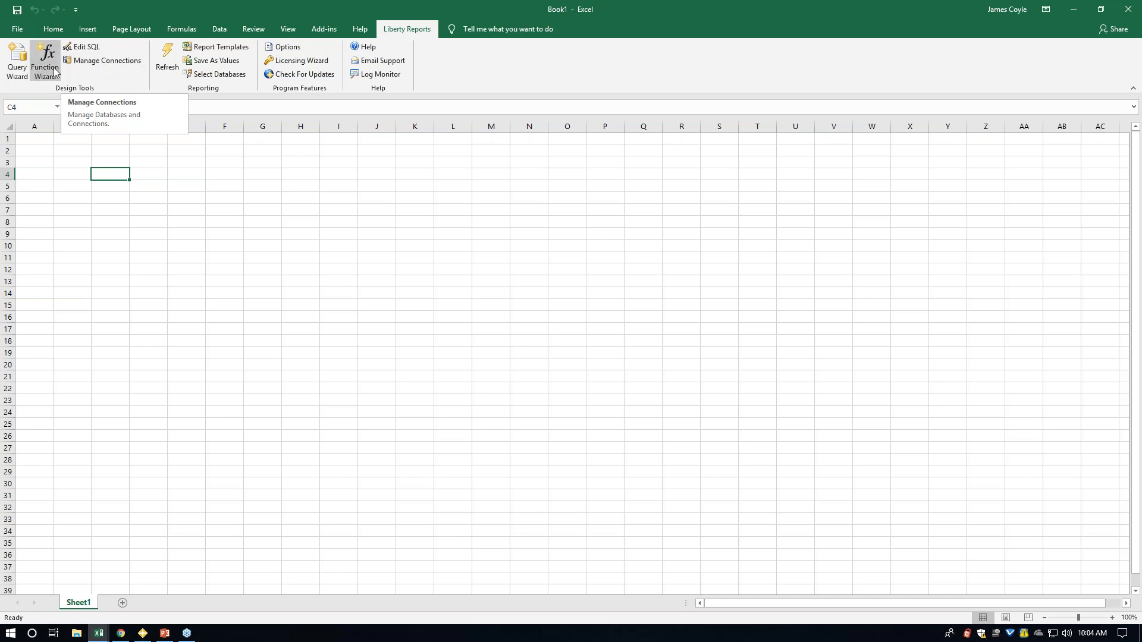
left_click(18, 70)
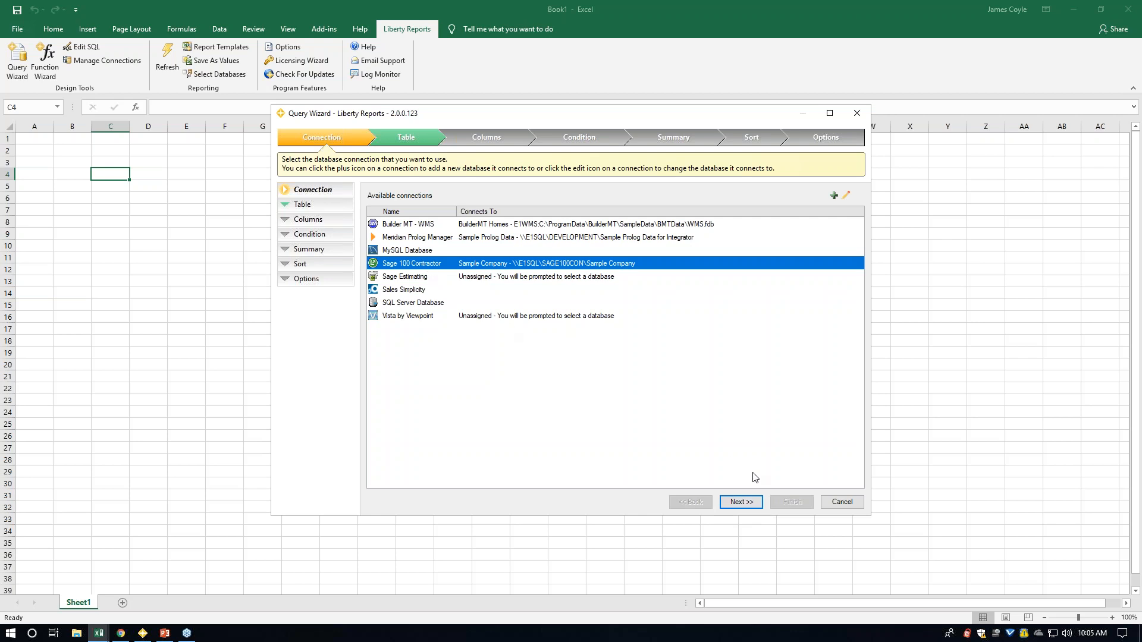
left_click(743, 504)
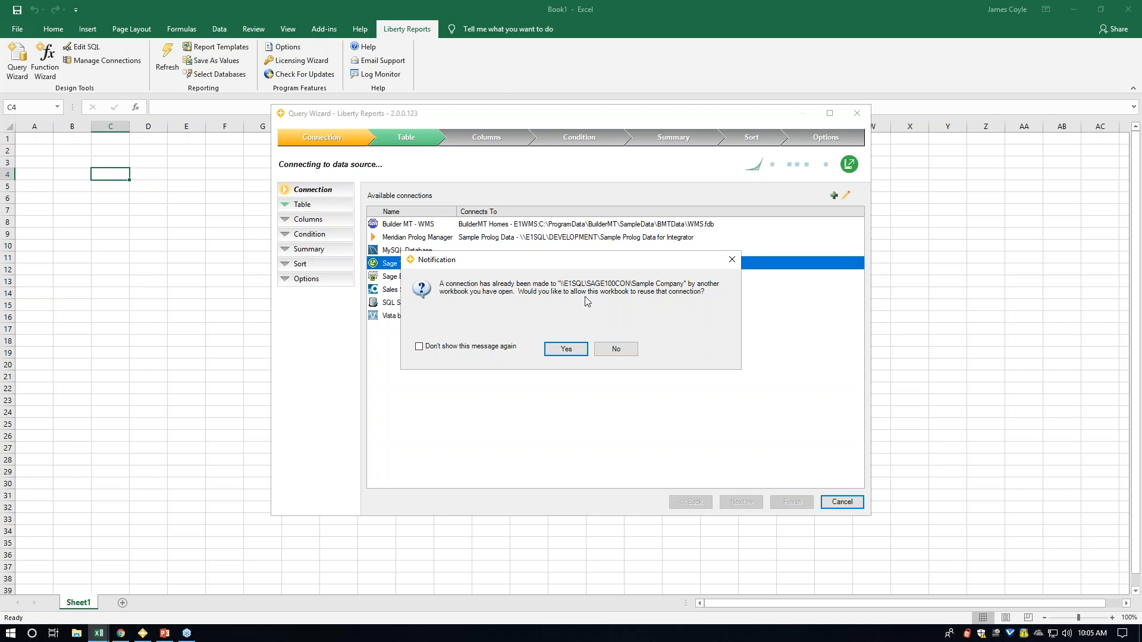
left_click(566, 350)
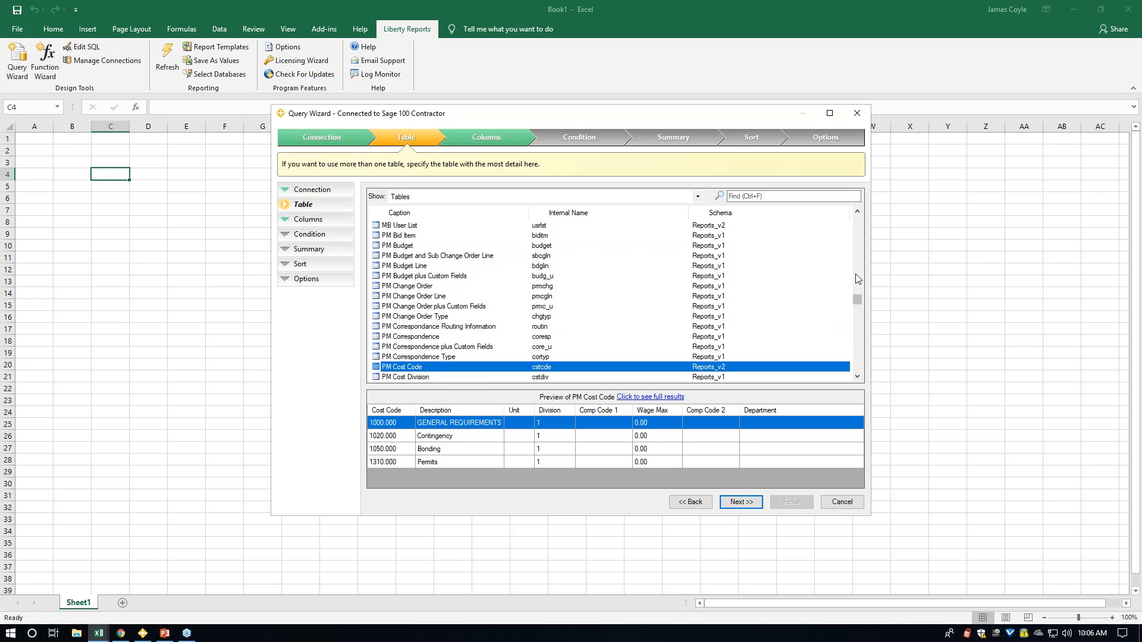
Search the query tables for "cost" and choose PM Job Cost as the most detailed table.
left_click_drag(857, 299, 857, 294)
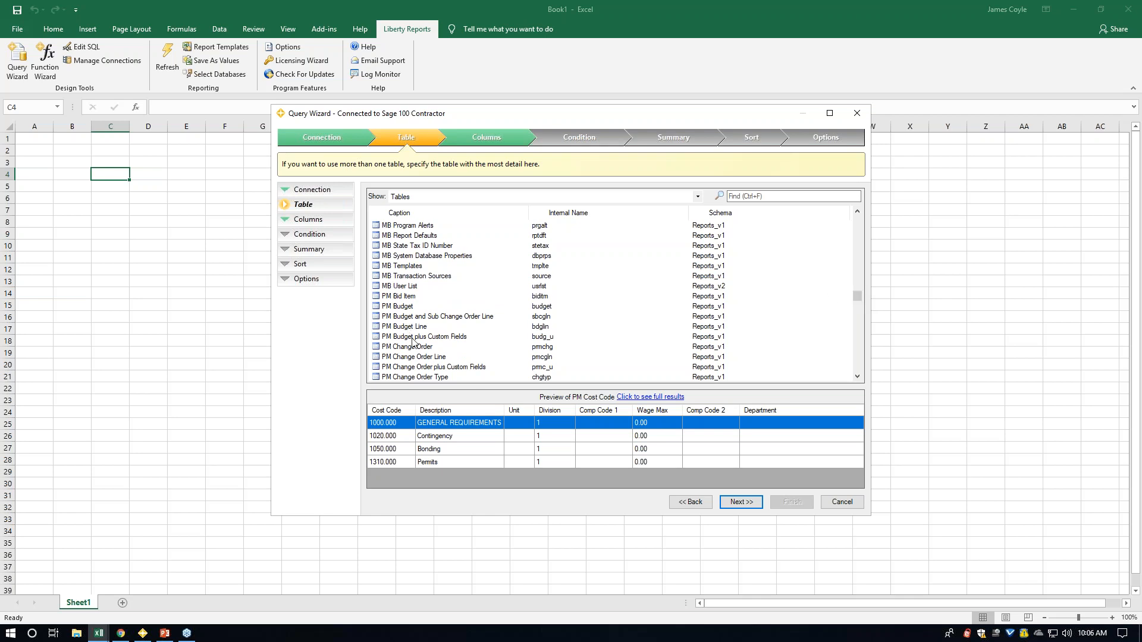
left_click(771, 197)
type("cost")
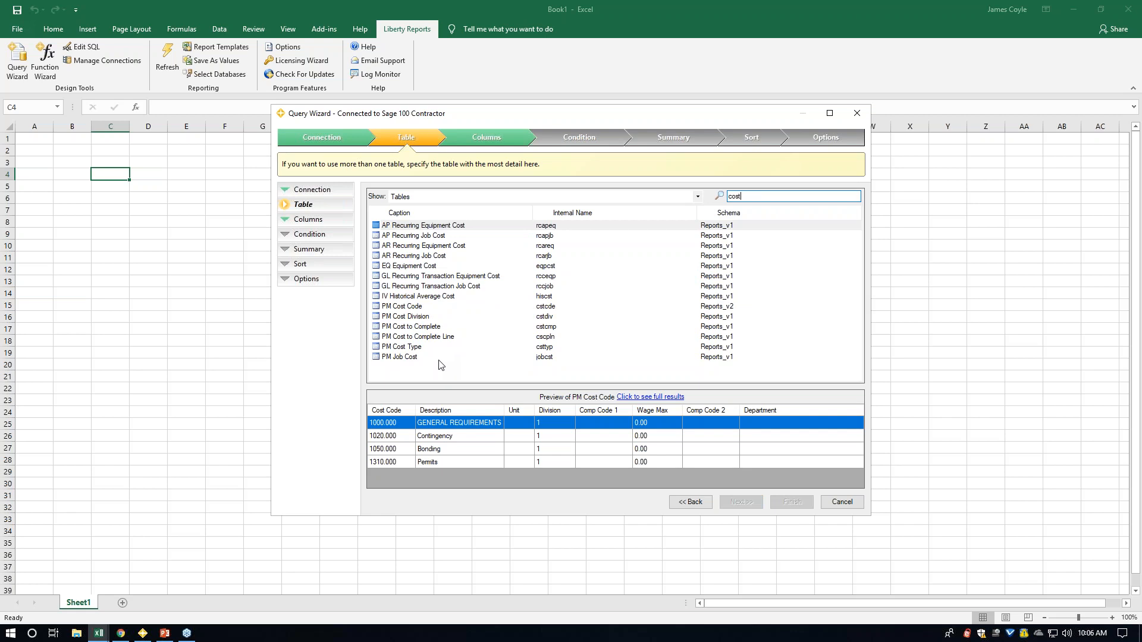
left_click(411, 358)
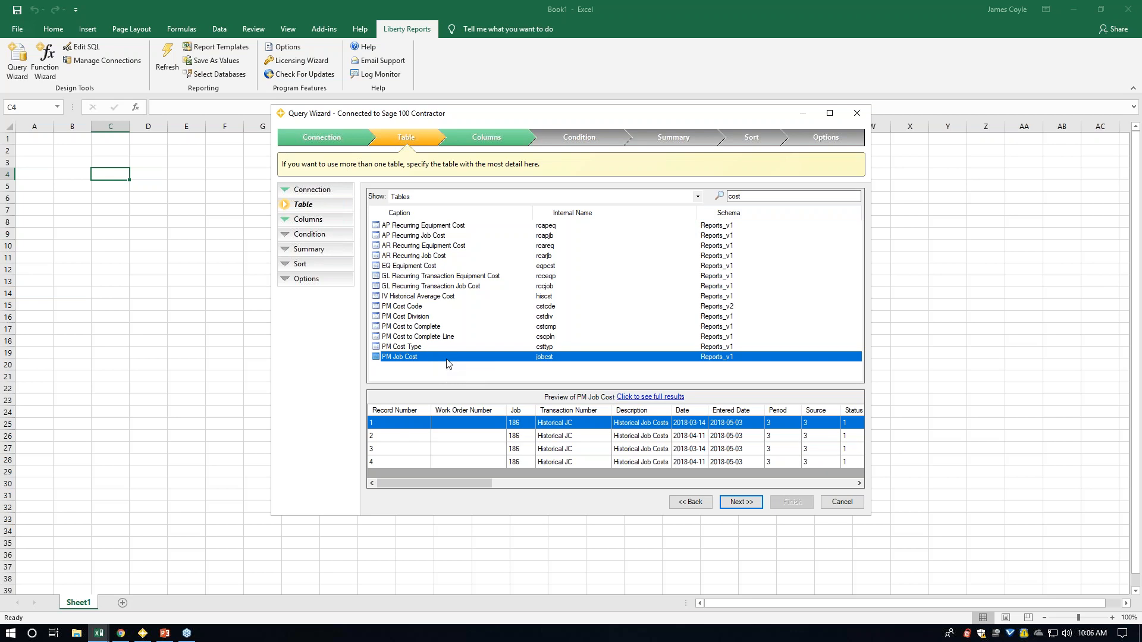
left_click(741, 502)
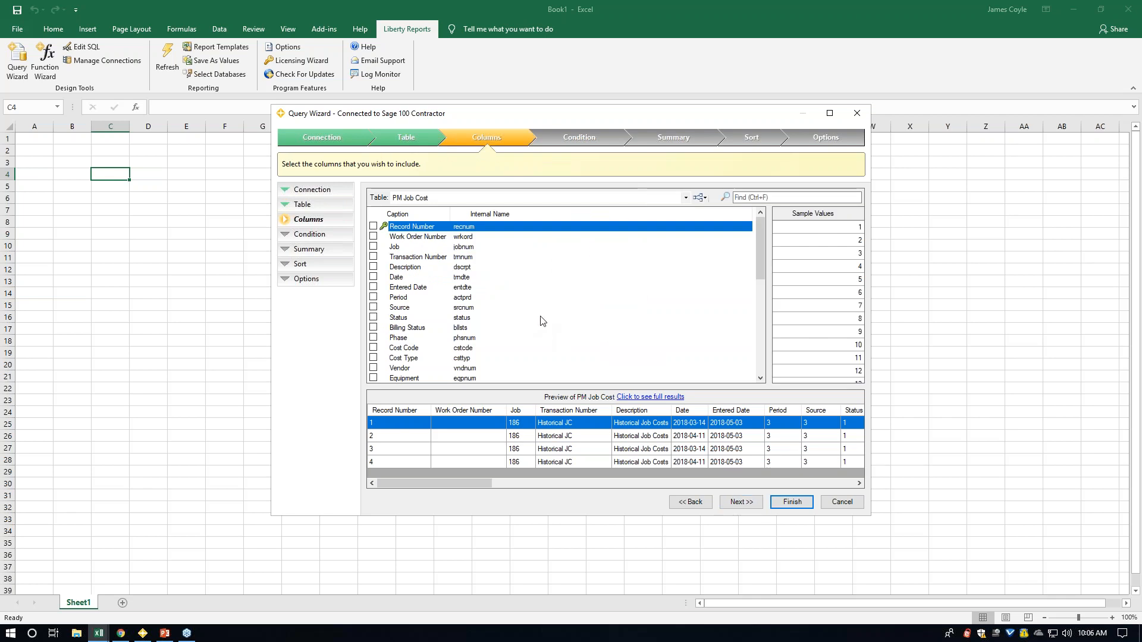
Include the Date, Phase, Cost Code and Vendor columns of PM Job Cost in the query.
left_click(370, 247)
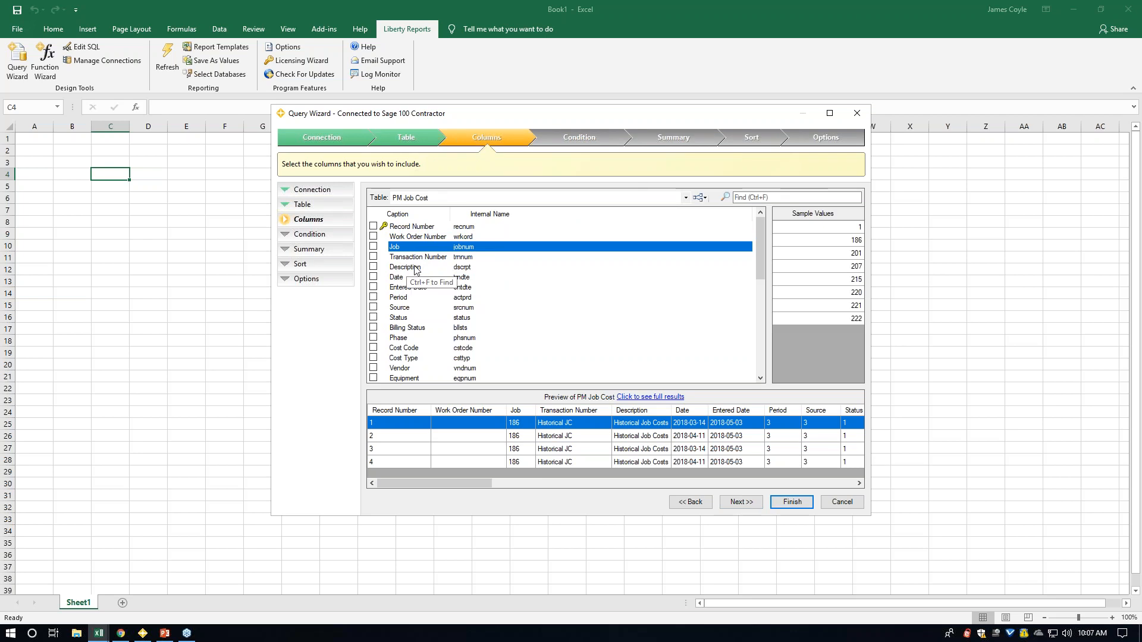
left_click(373, 278)
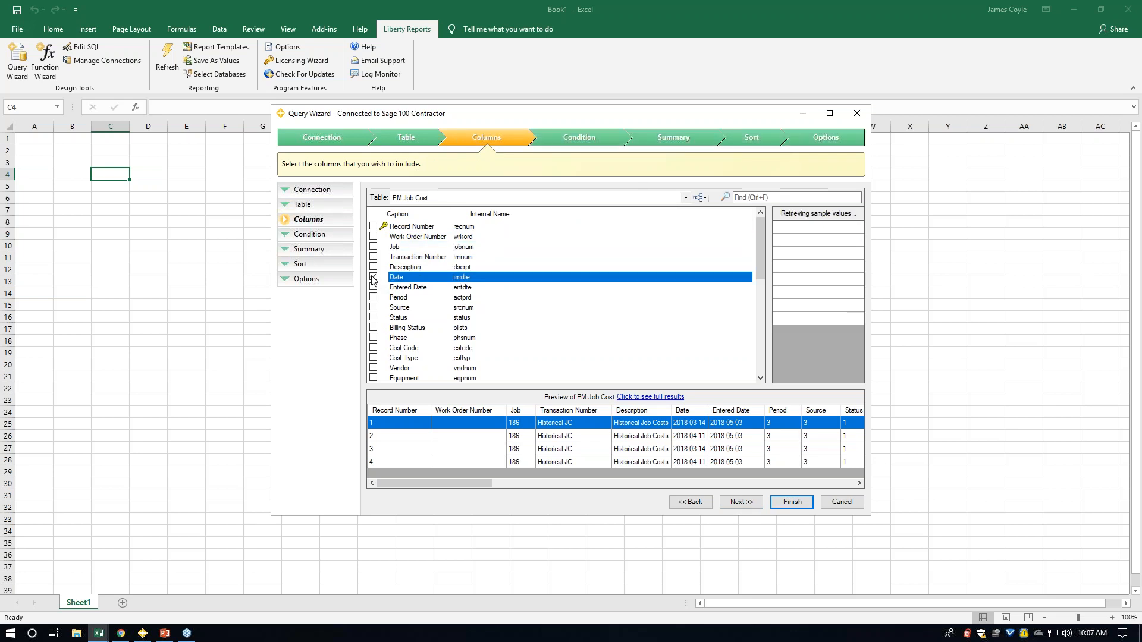
left_click(373, 337)
left_click(373, 348)
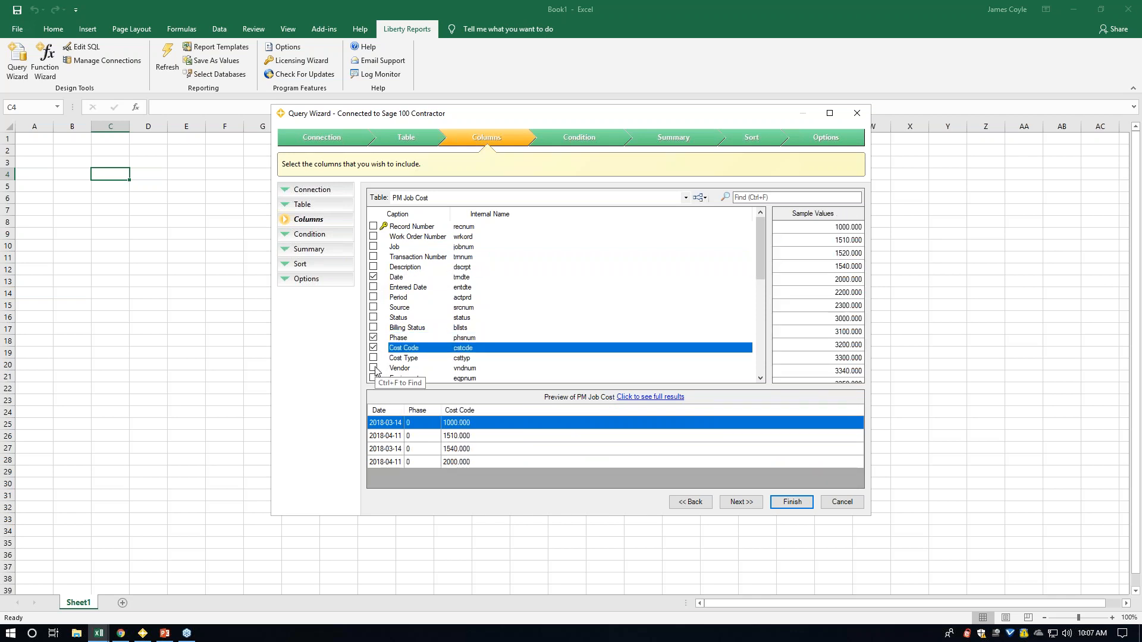
left_click(372, 367)
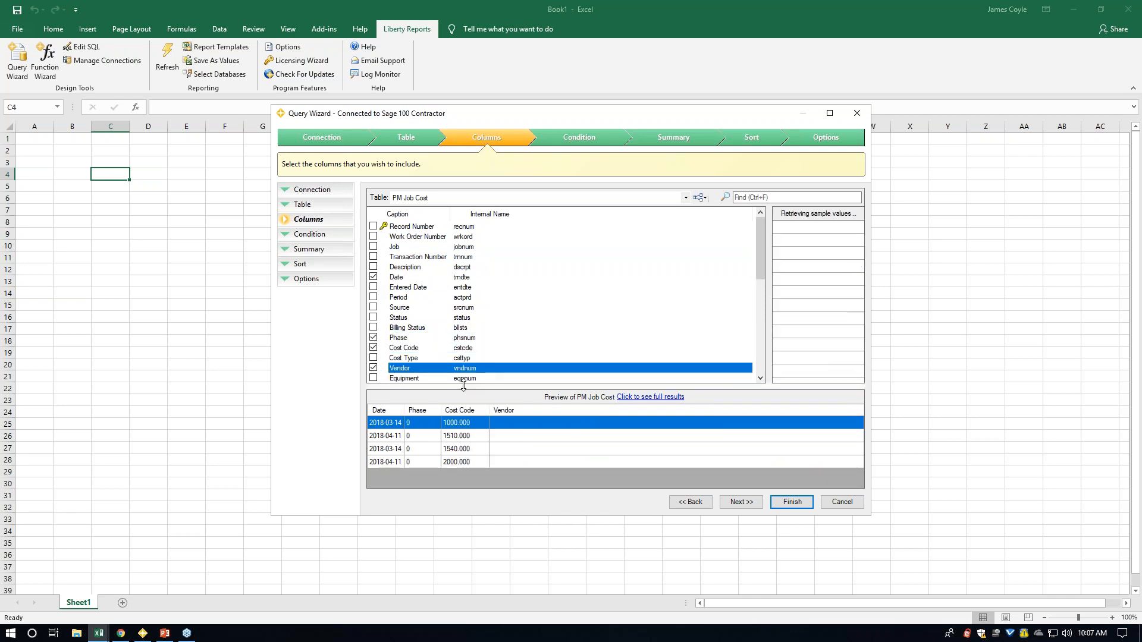
Include the Employee, Hours, Cost and Billing Amount columns of PM Job Cost in the query.
left_click(759, 367)
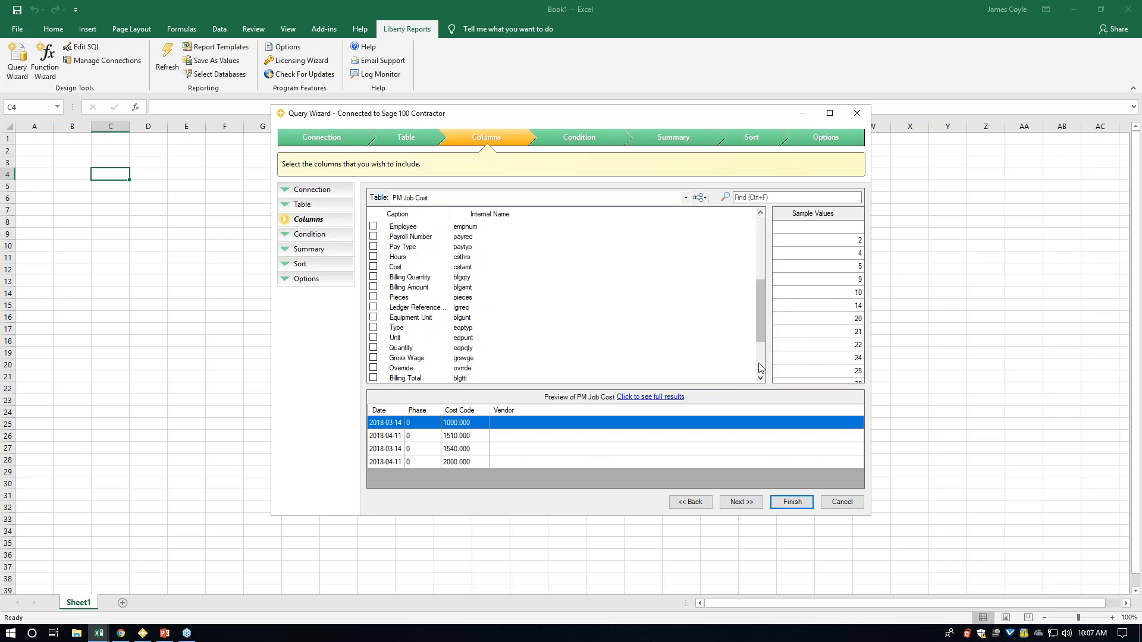
left_click(373, 226)
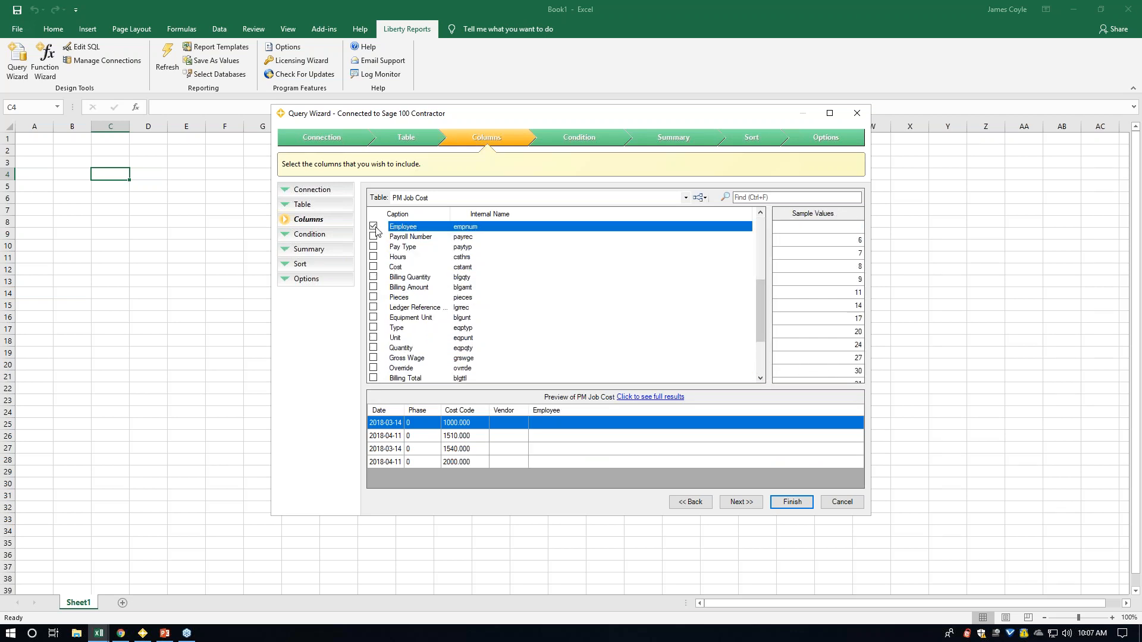
left_click(373, 256)
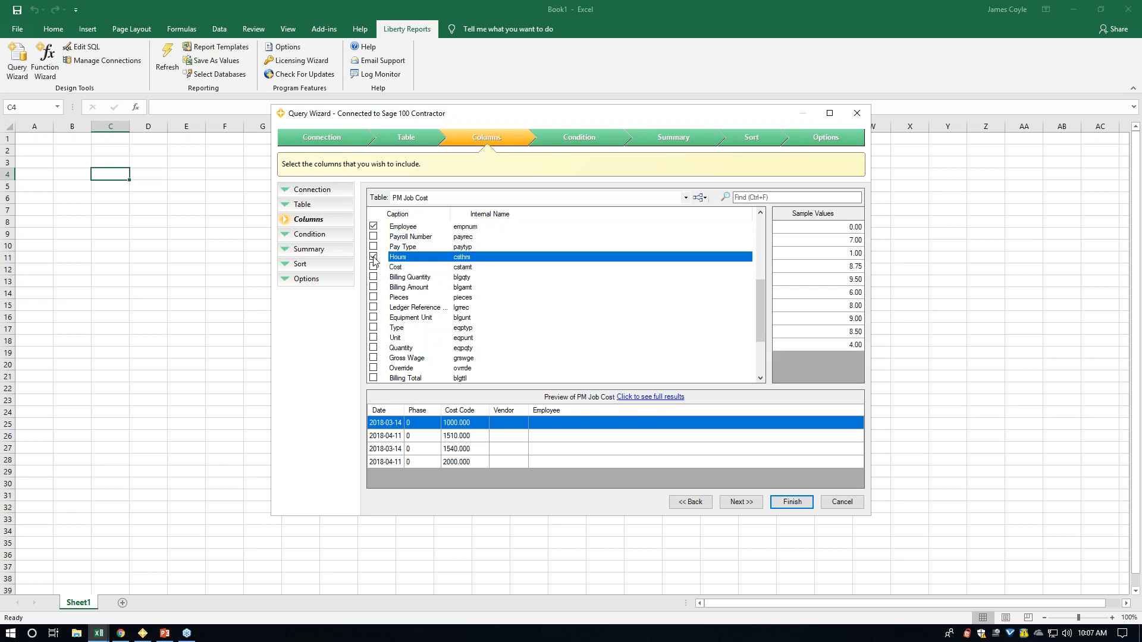
left_click(373, 267)
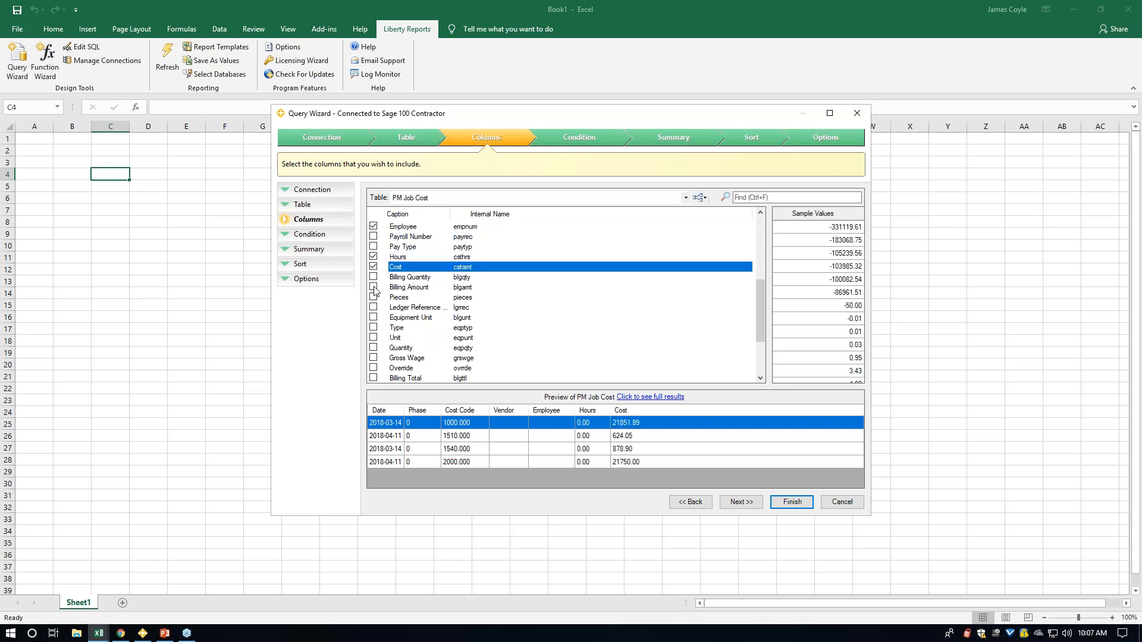
left_click(374, 287)
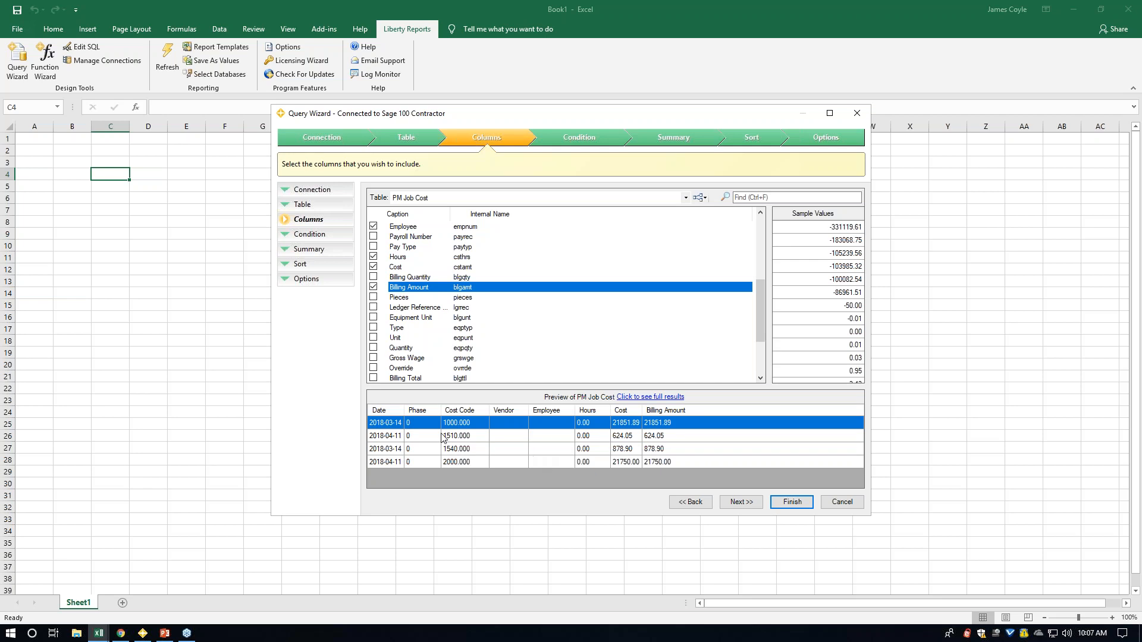
Include the Job column of PM Job Cost and place it first in the query's column order, before Date.
left_click_drag(760, 316, 766, 251)
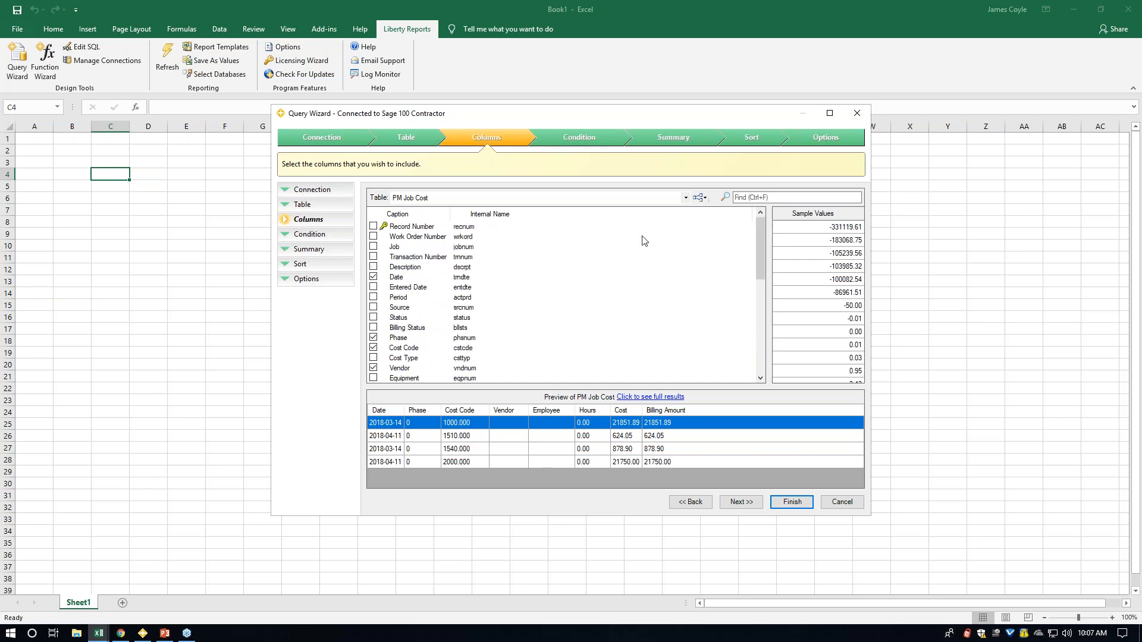
left_click(373, 246)
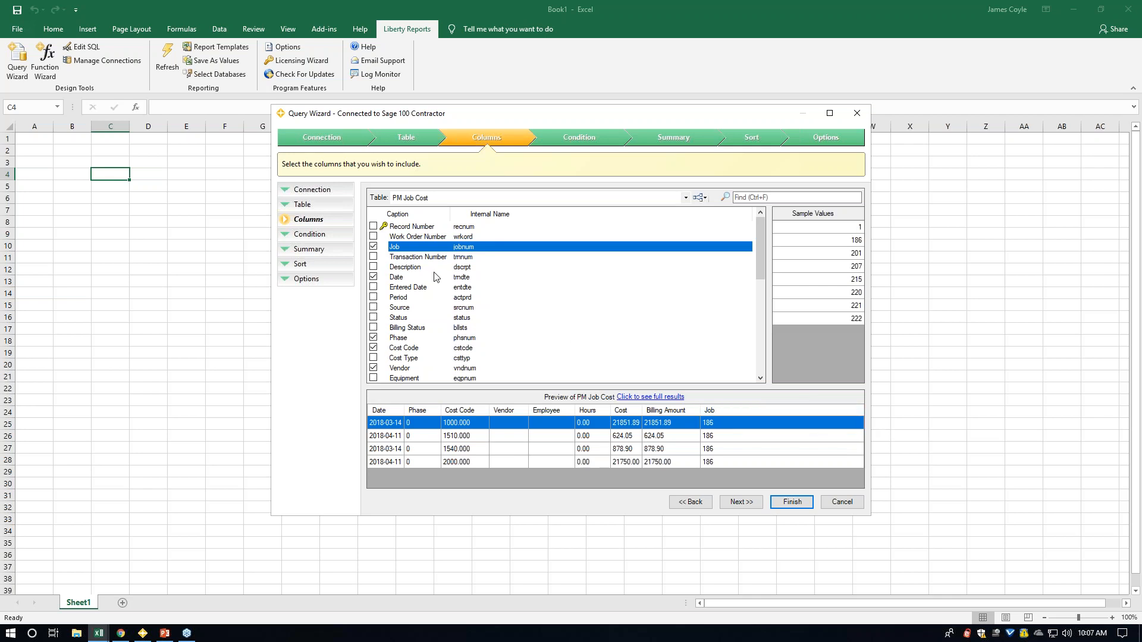
left_click(744, 410)
left_click_drag(395, 416, 371, 414)
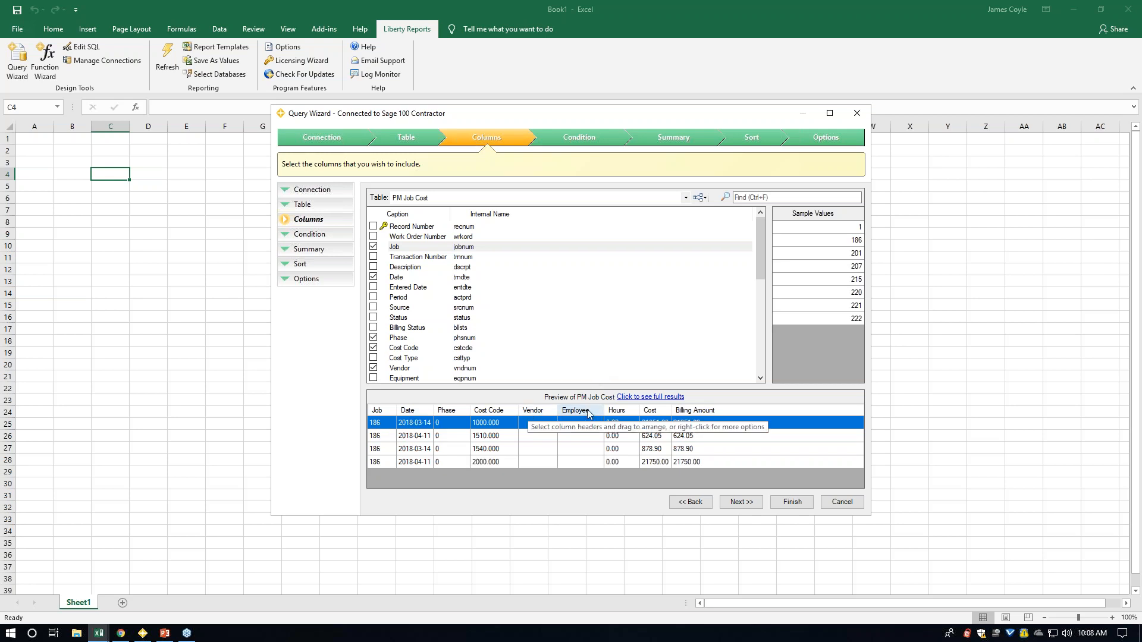
Add the related AP Vendor table to the query.
left_click(703, 202)
left_click(721, 211)
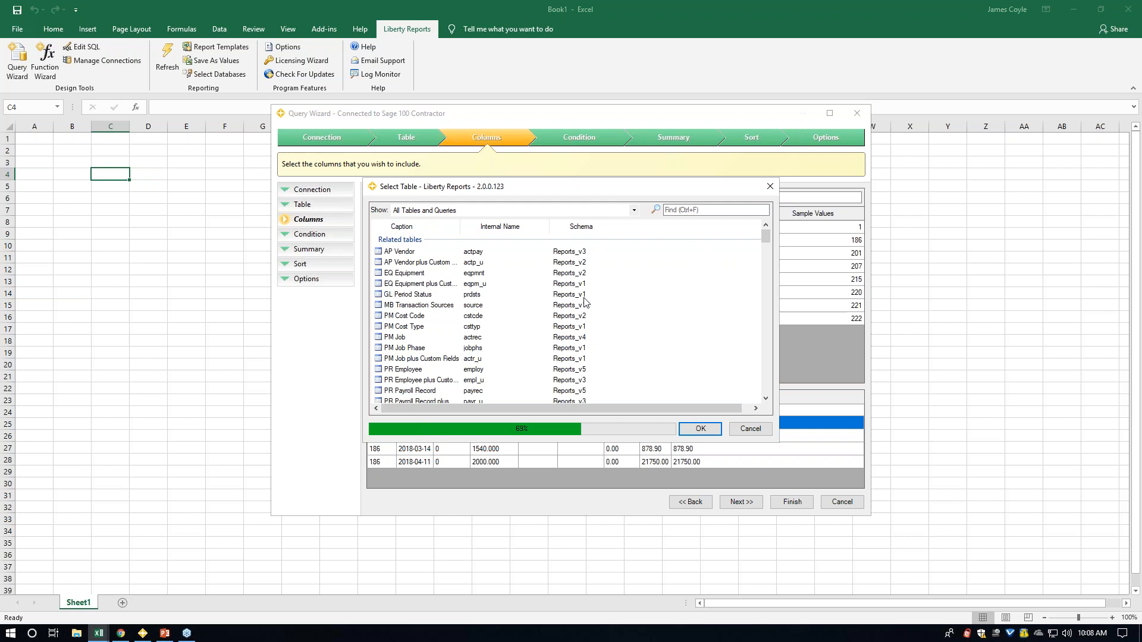
left_click(410, 253)
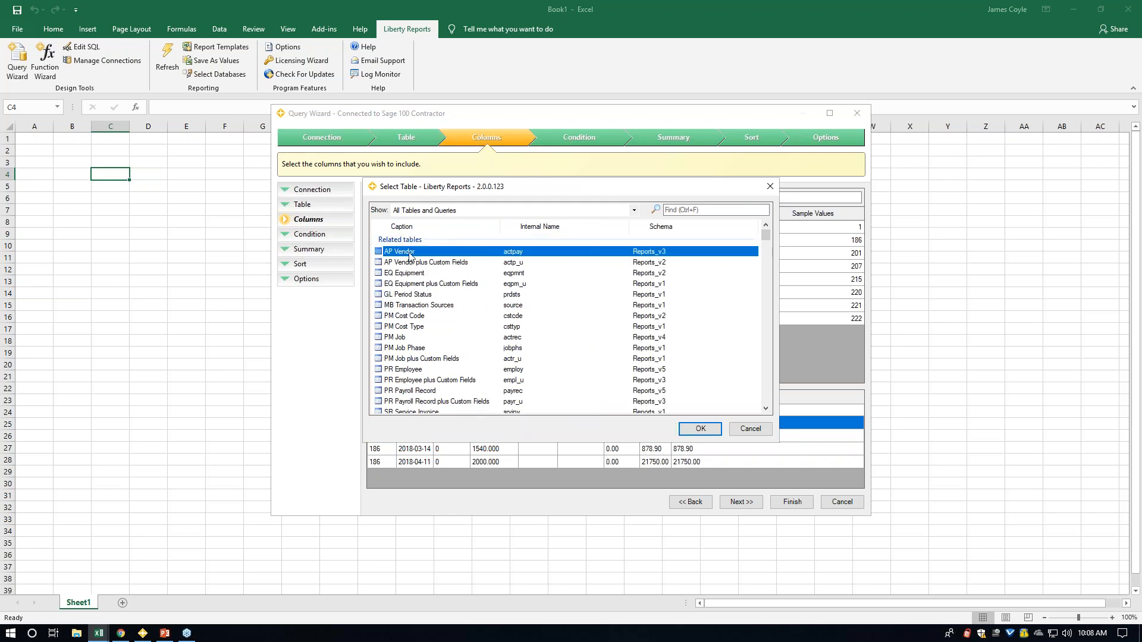
left_click(685, 429)
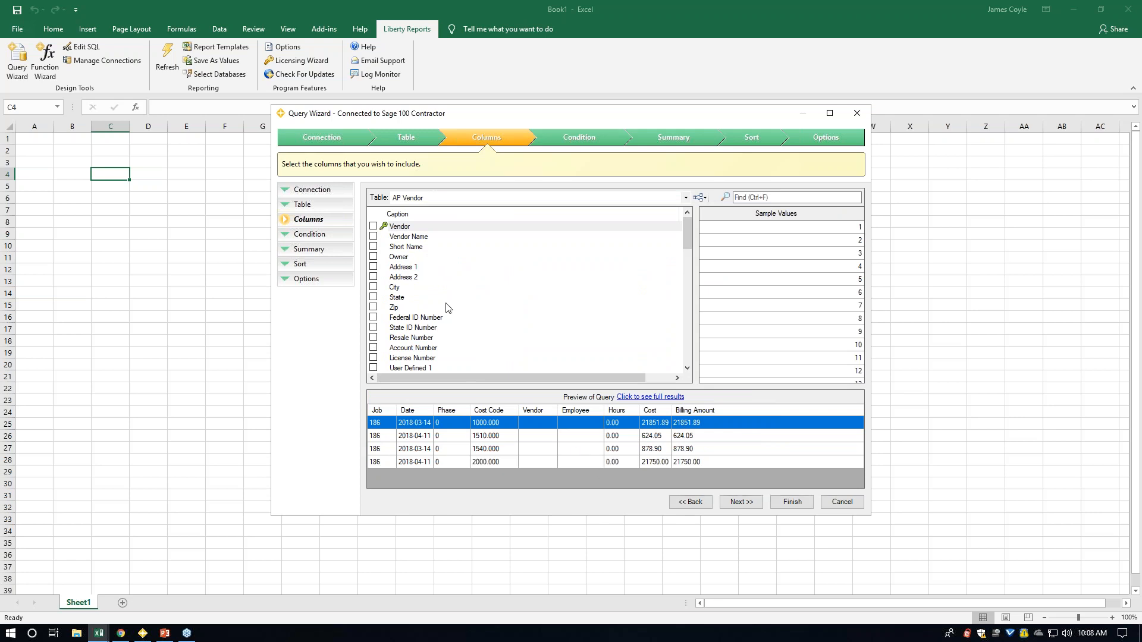
Include the Vendor Name column from AP Vendor and place it between the Vendor and Employee columns.
left_click(372, 237)
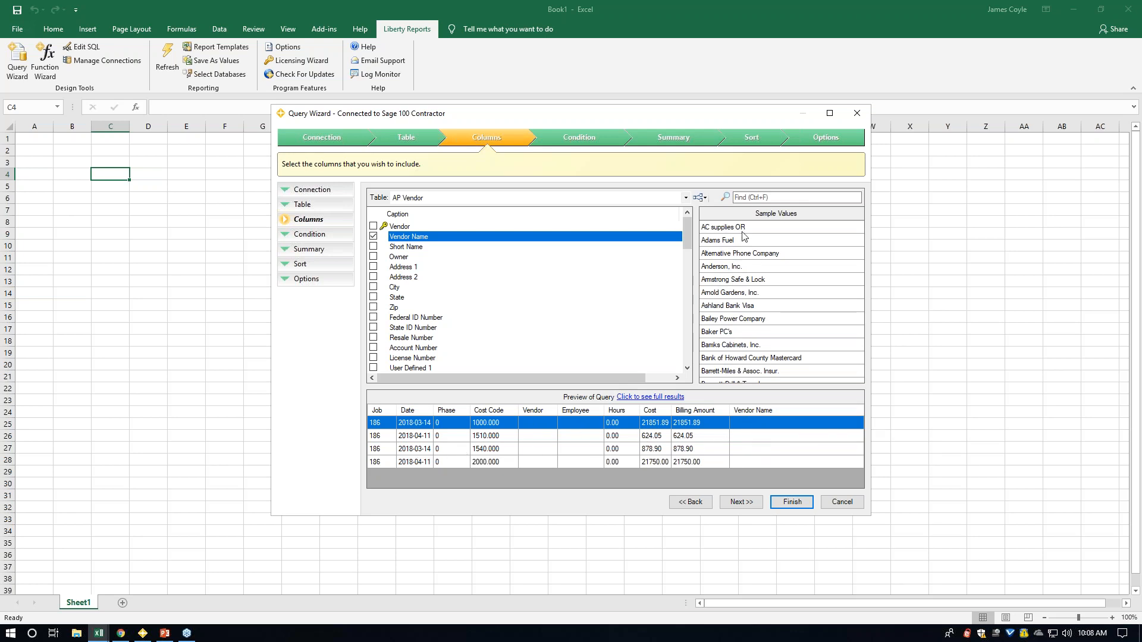
left_click(758, 410)
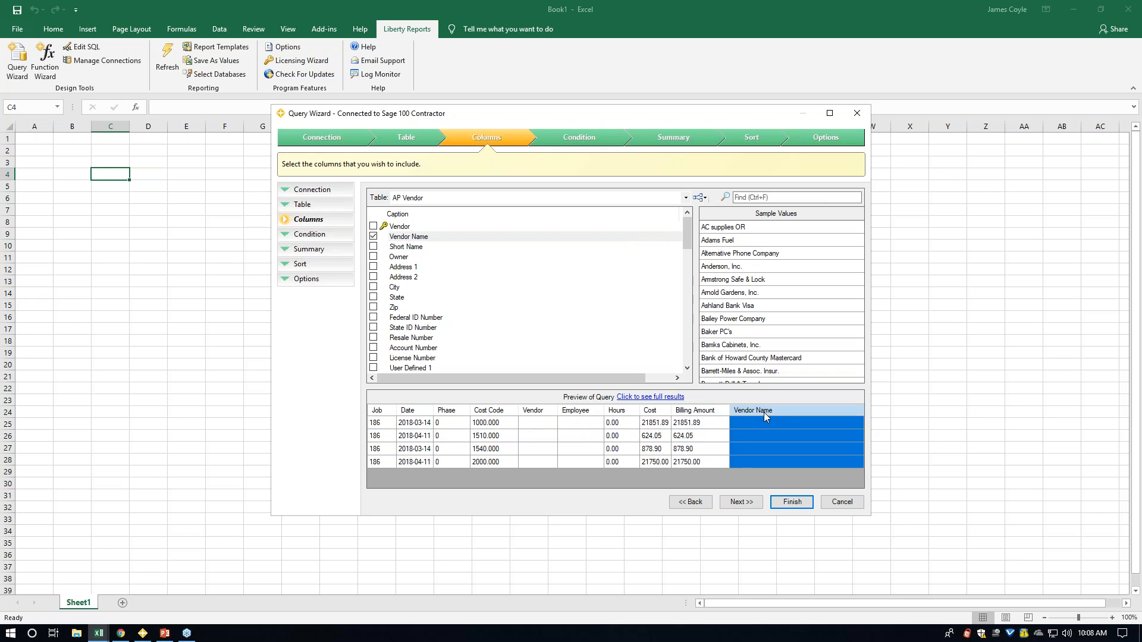
left_click_drag(614, 411, 580, 413)
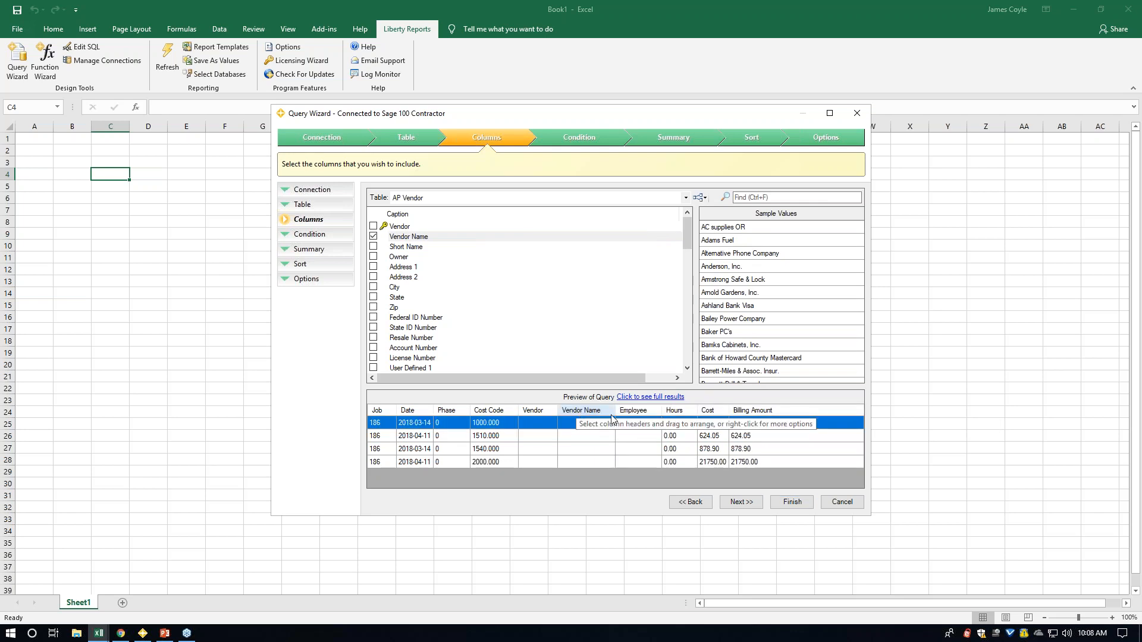
Add the PM Job table to the query, using its predefined relationship with PM Job Cost.
left_click(702, 200)
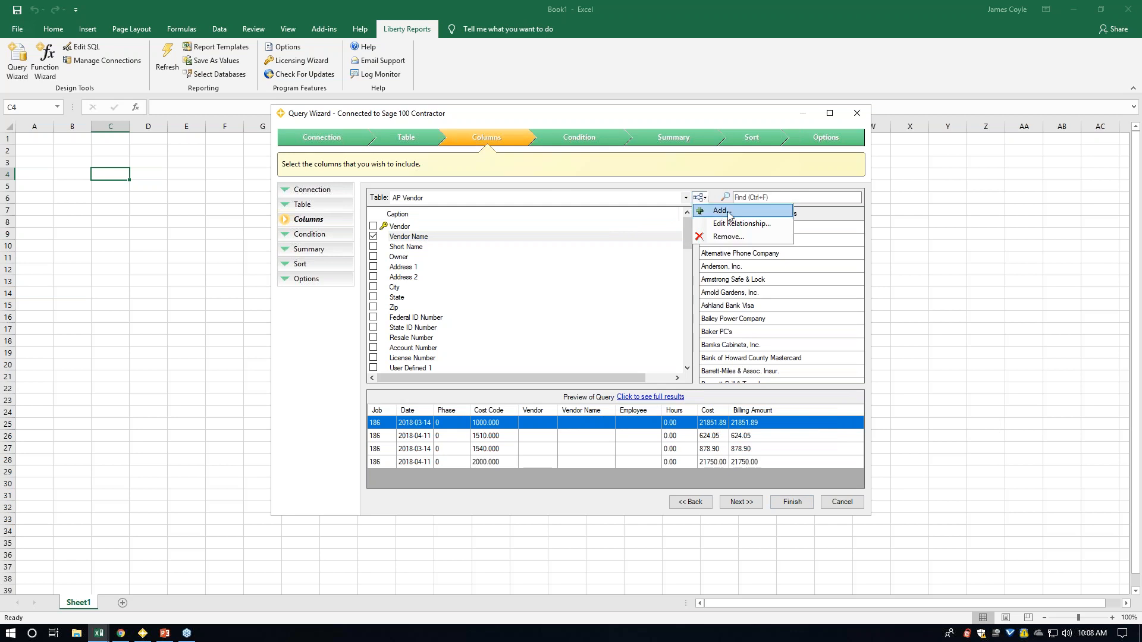
left_click(720, 211)
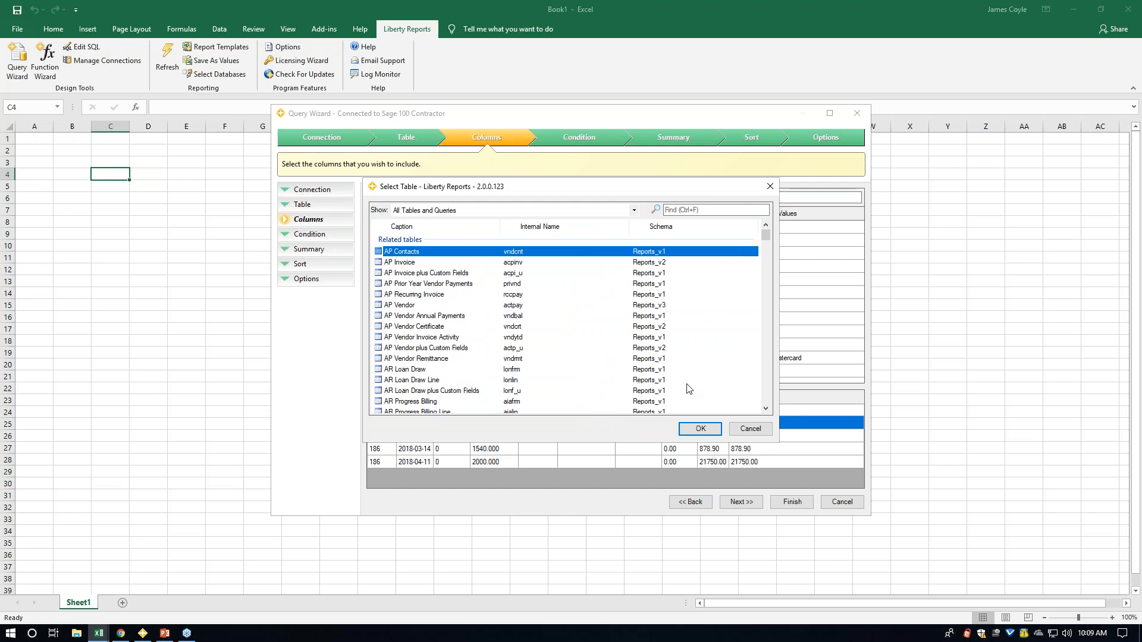
left_click(764, 380)
left_click(765, 382)
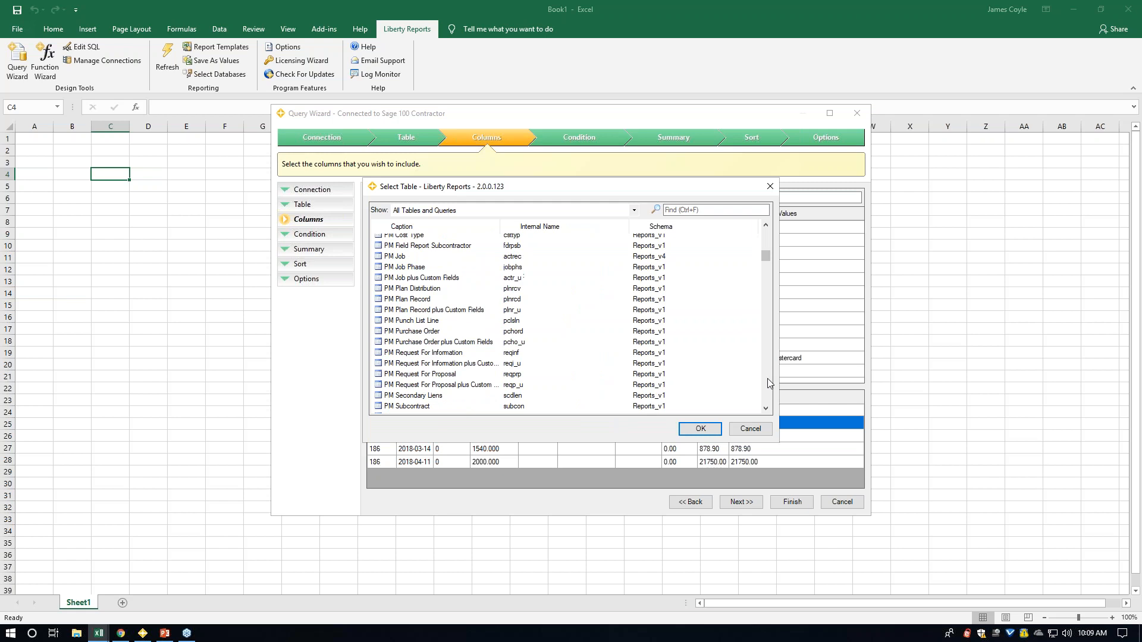
left_click(397, 260)
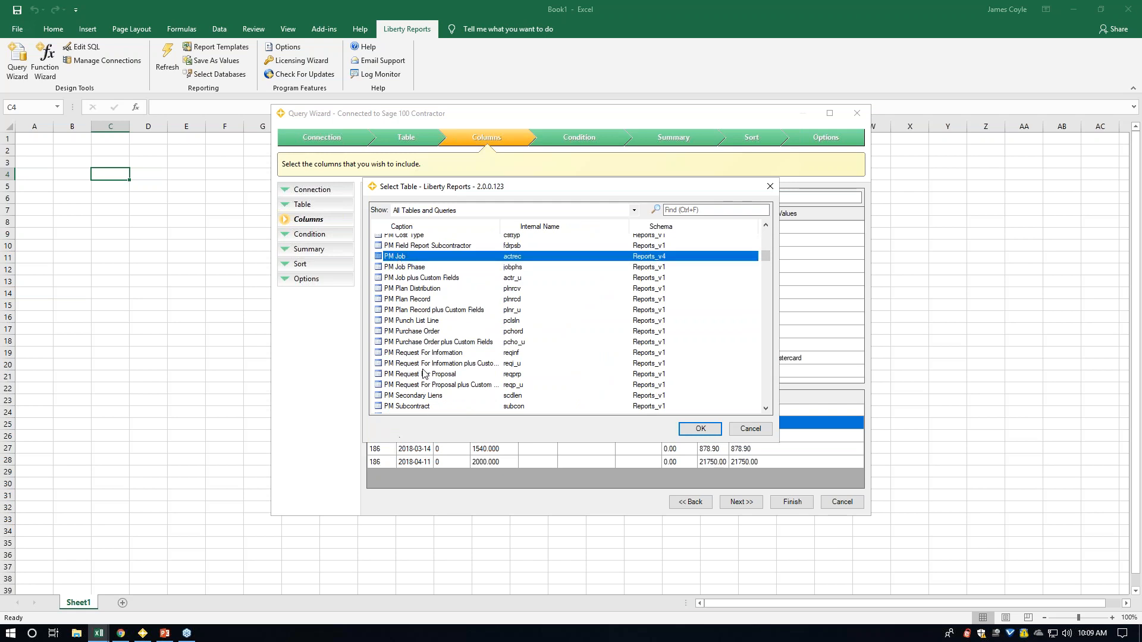
double_click(418, 257)
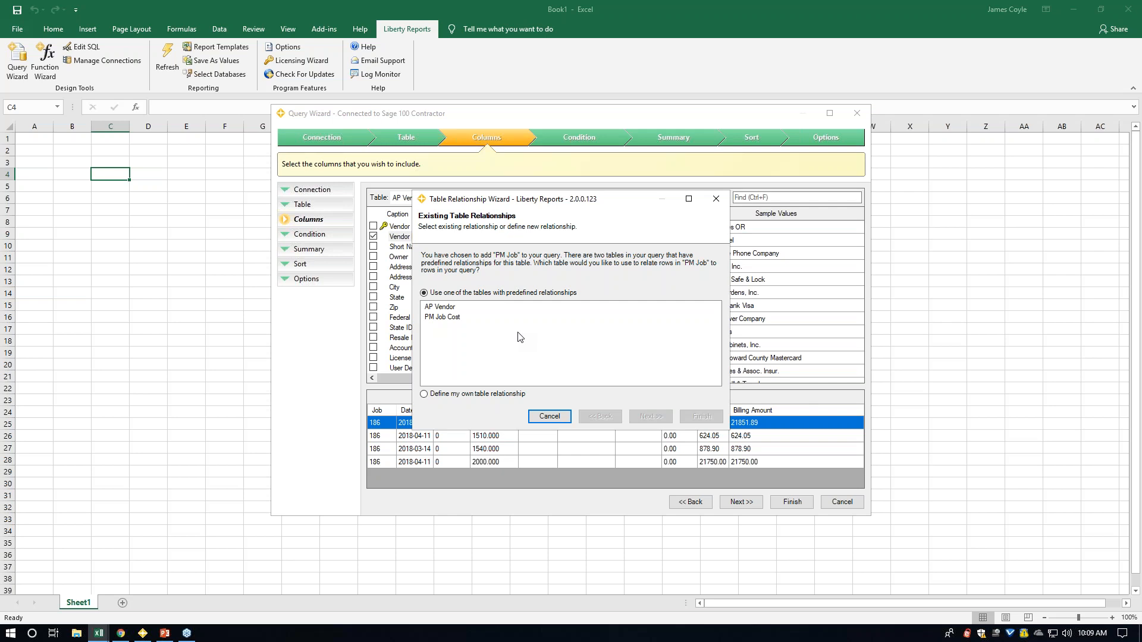
left_click(447, 319)
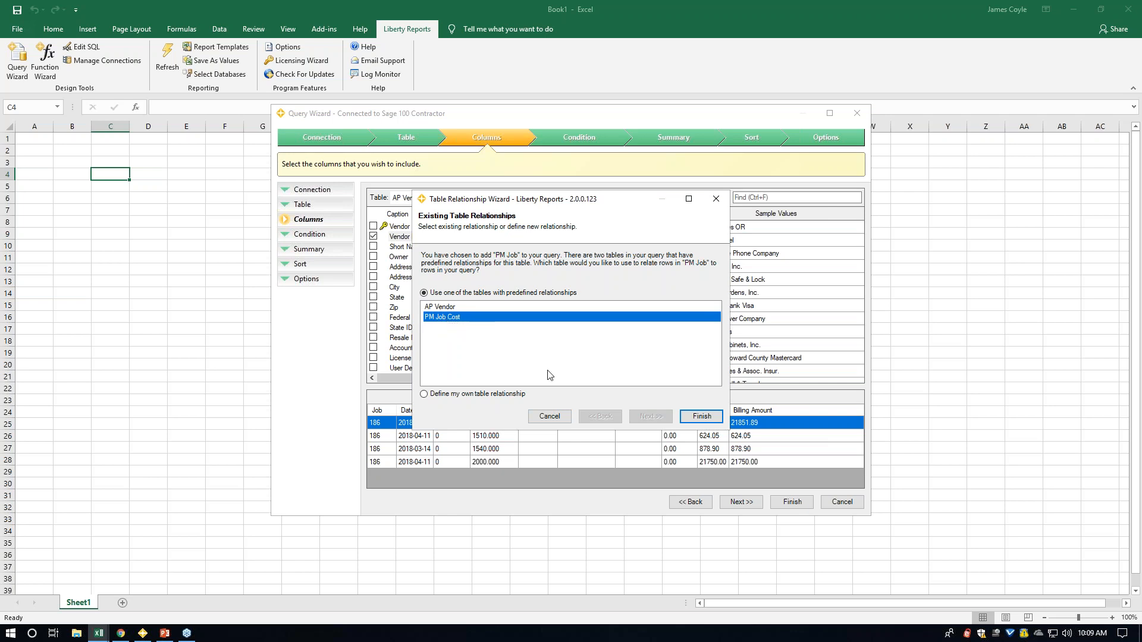
left_click(690, 414)
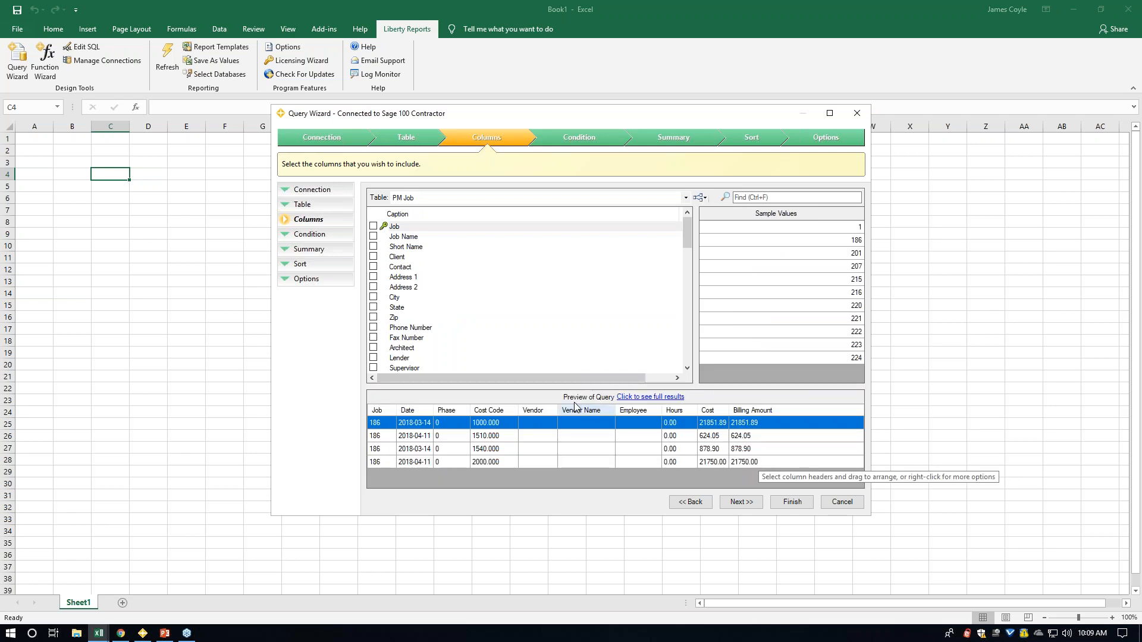
Include the Job Name column from PM Job and place it between the Job and Date columns.
left_click(373, 237)
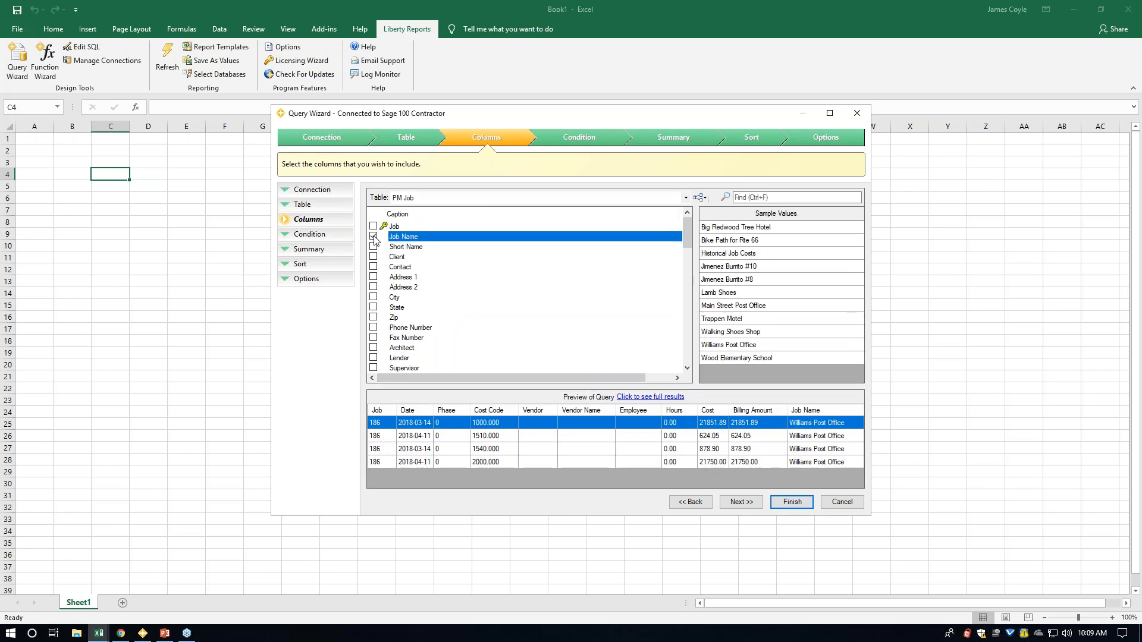
left_click(817, 415)
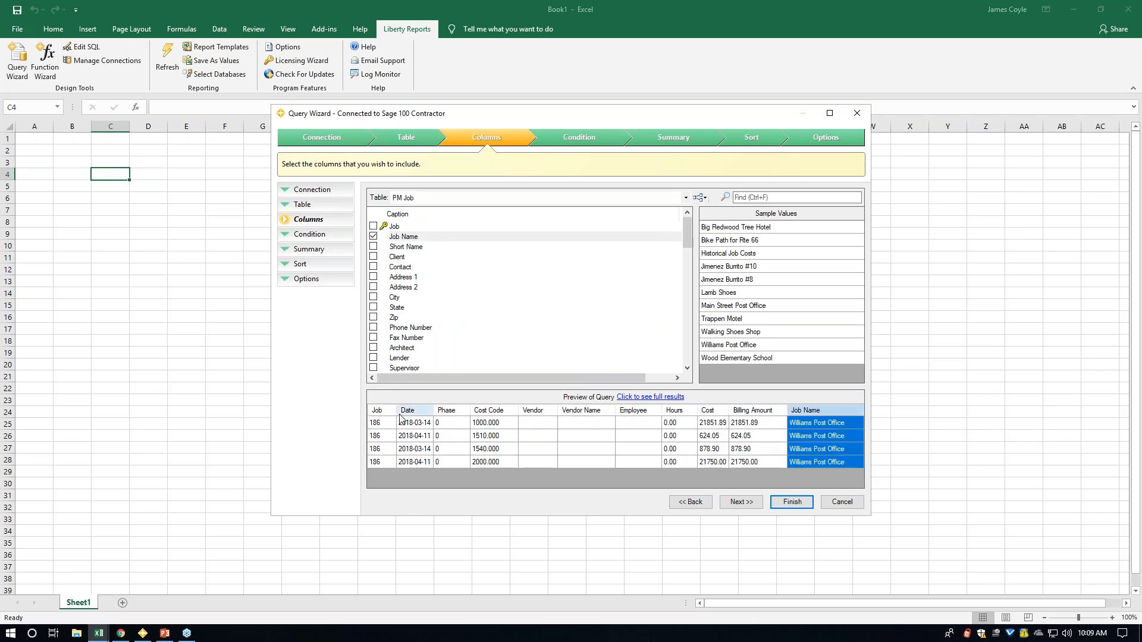
left_click_drag(400, 418, 402, 420)
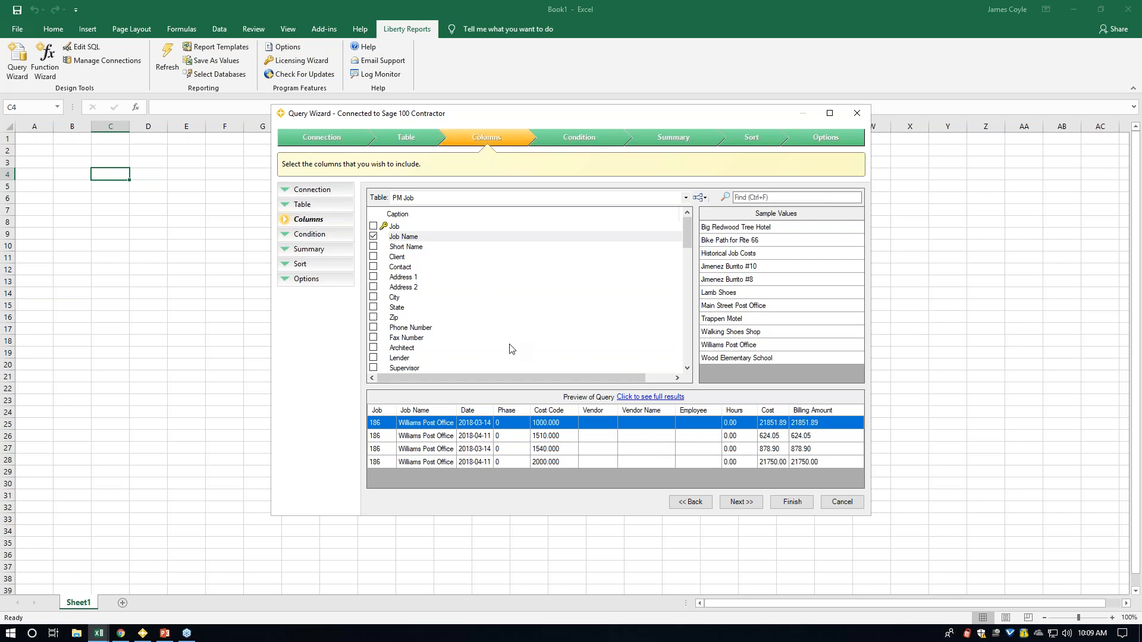
Find the related PM Cost Code table by searching for "cost" and add it to the query.
left_click(700, 197)
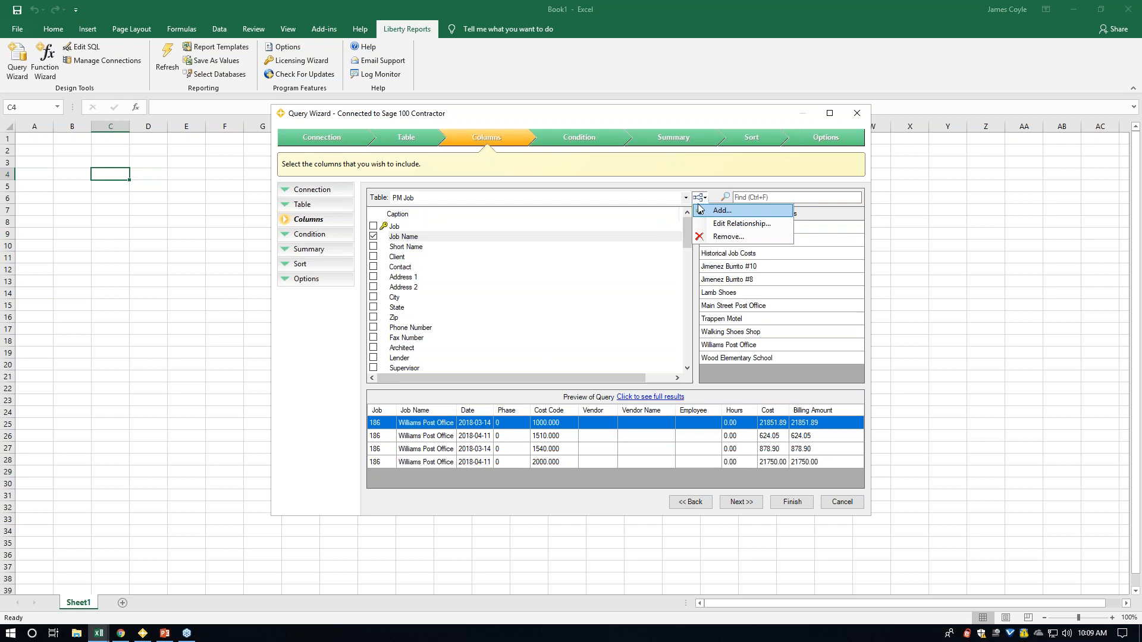
left_click(722, 212)
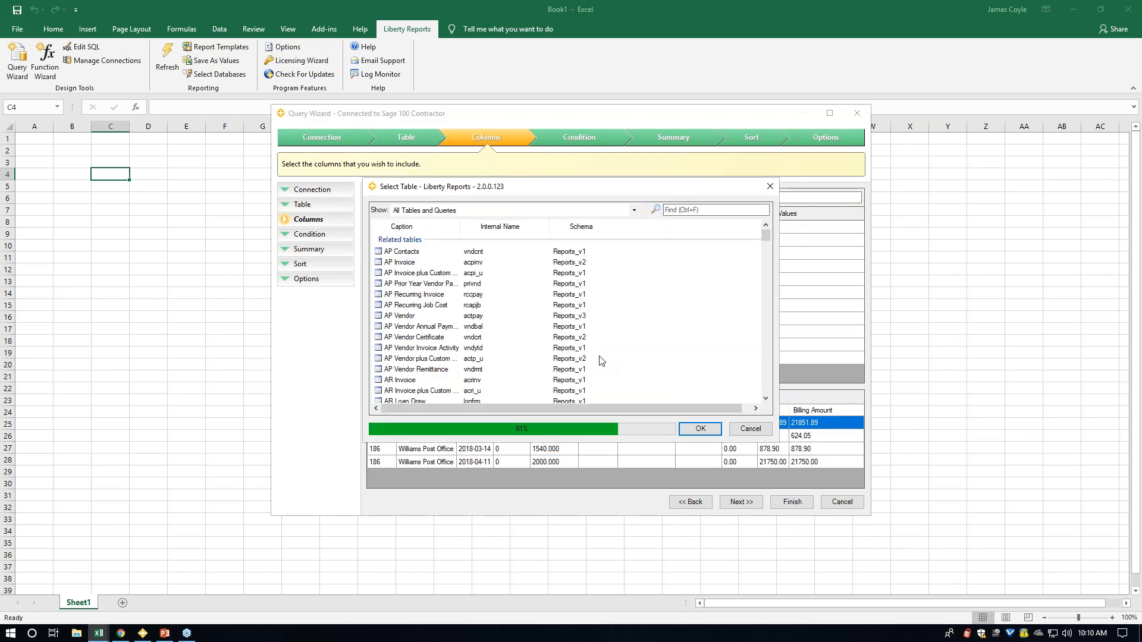
left_click(765, 365)
left_click(702, 210)
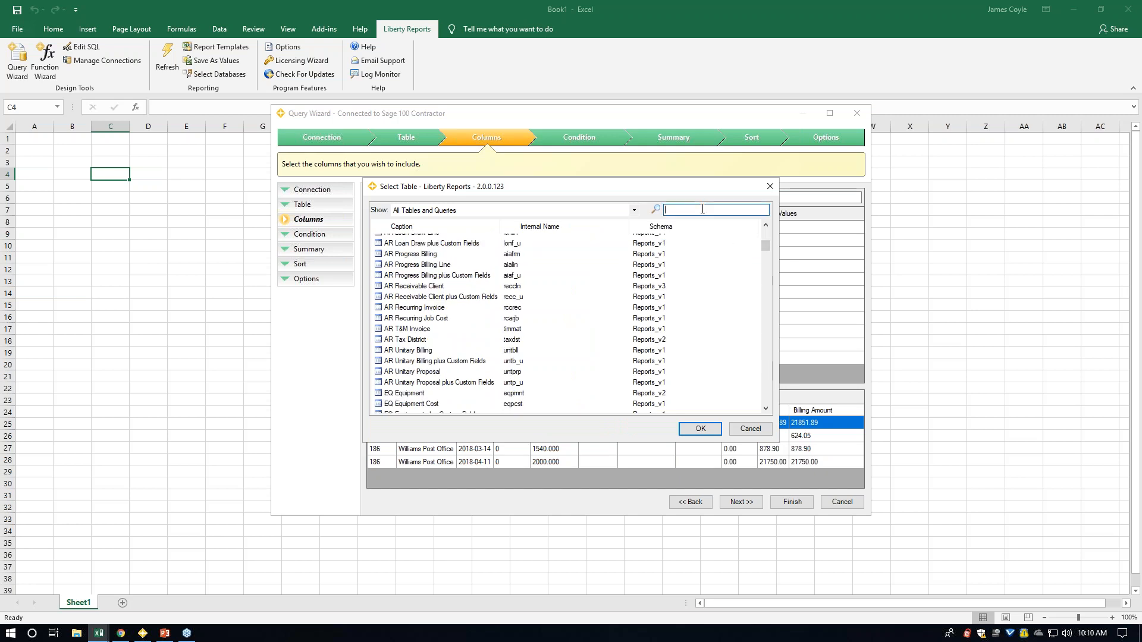
type("cost")
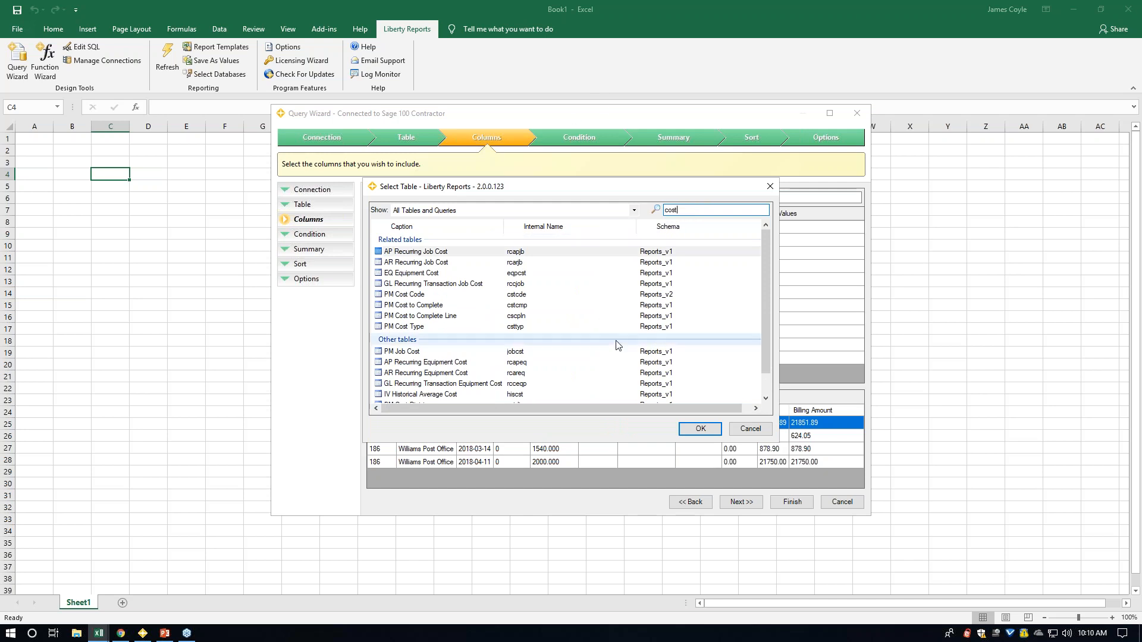
left_click(405, 298)
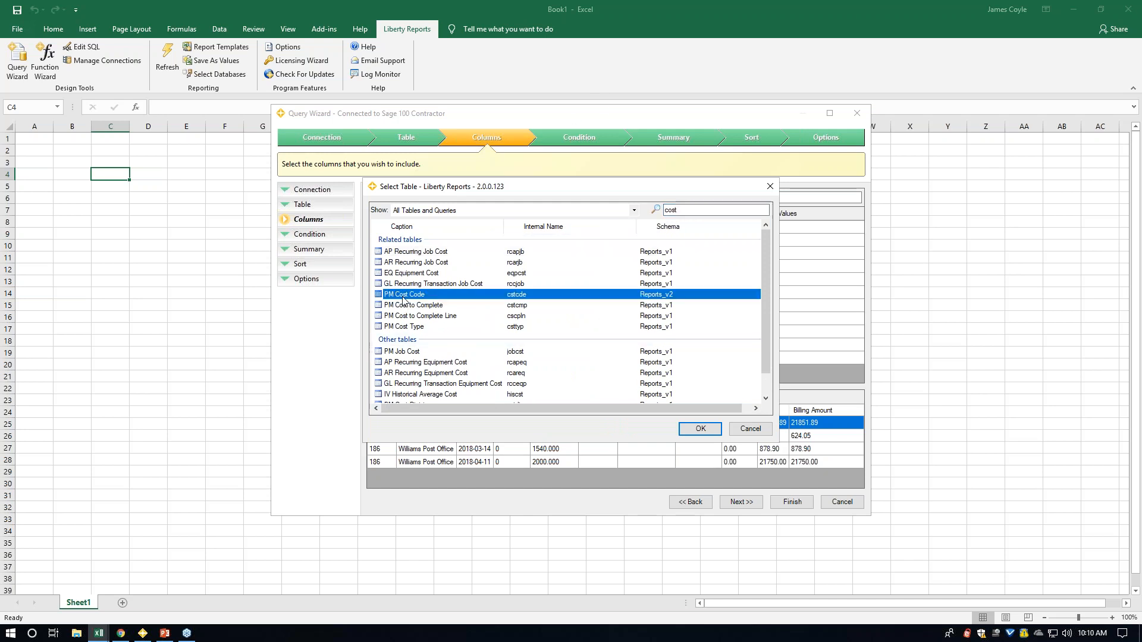
left_click(699, 430)
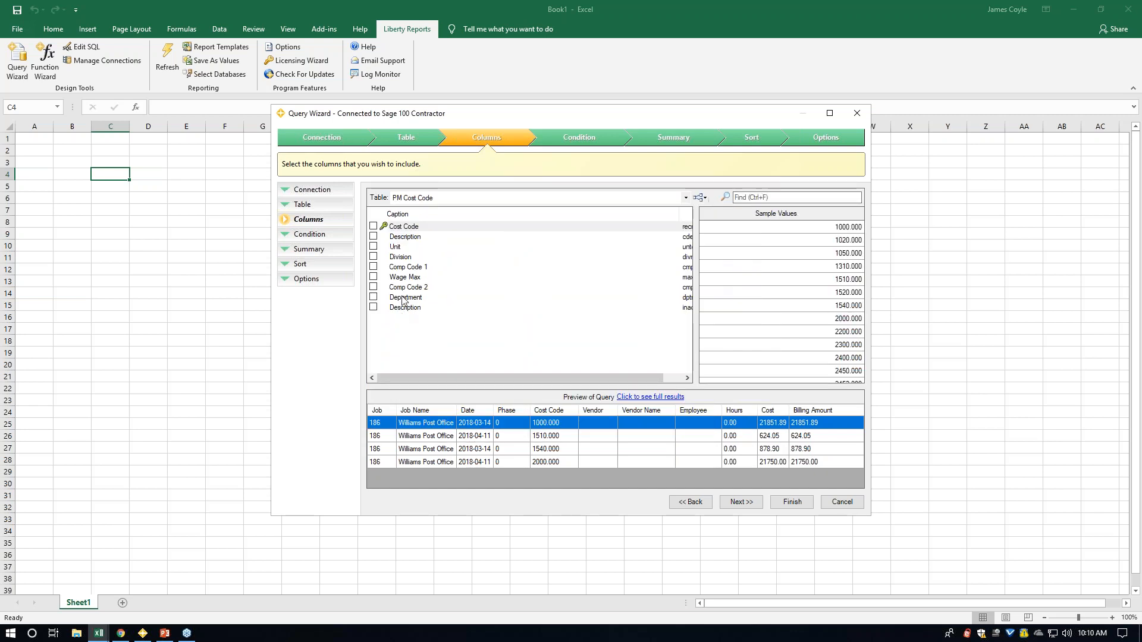
Include the cost code Description column from PM Cost Code and place it between the Cost Code and Vendor columns.
left_click(374, 236)
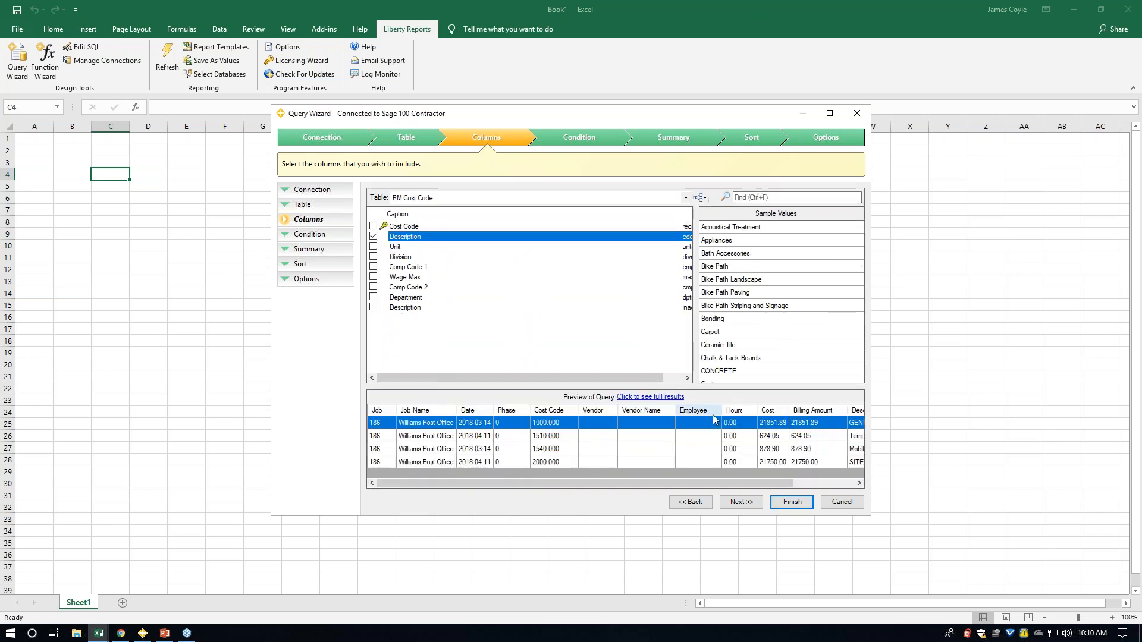
left_click_drag(685, 486, 747, 486)
left_click(815, 412)
left_click_drag(816, 411, 519, 411)
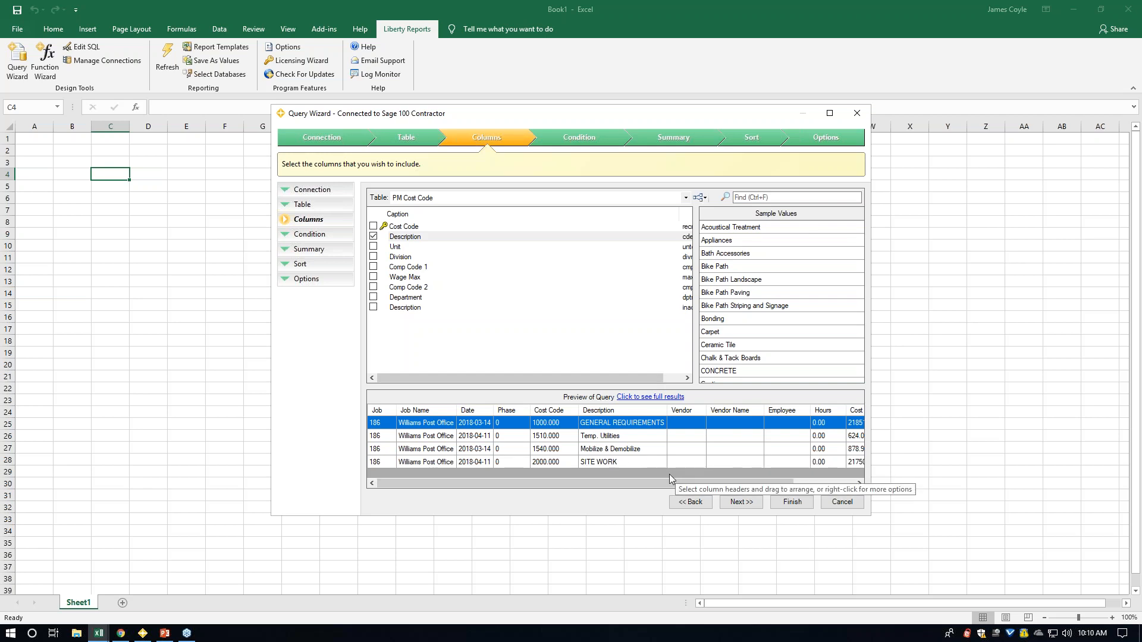
Add the PR Employee table to the query, using its predefined relationship with PM Job Cost.
left_click(700, 197)
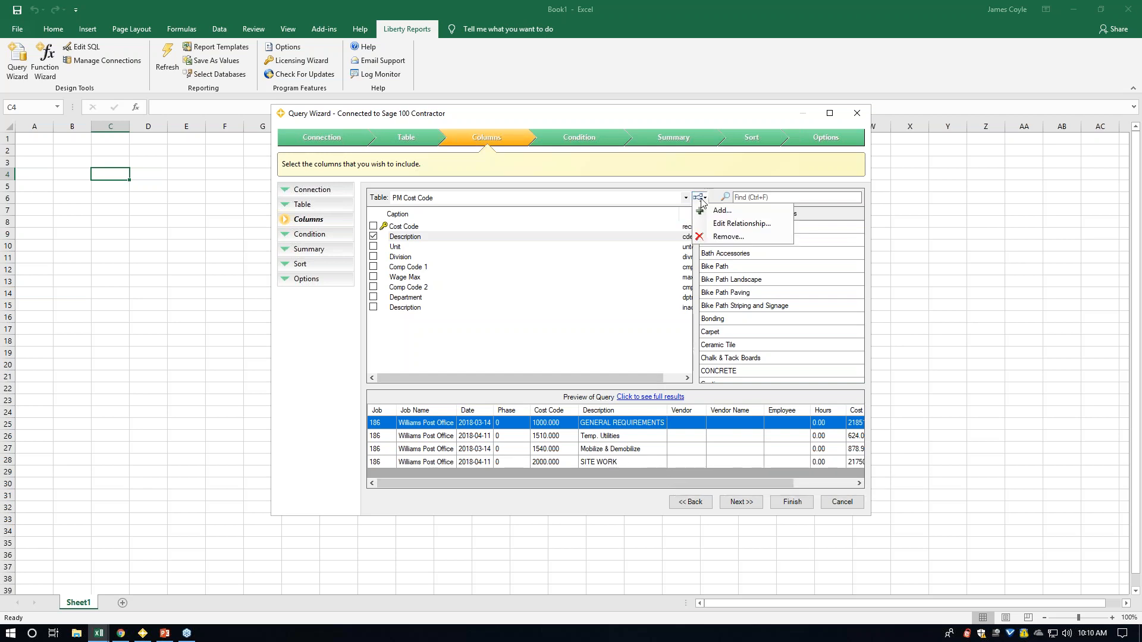
left_click(718, 211)
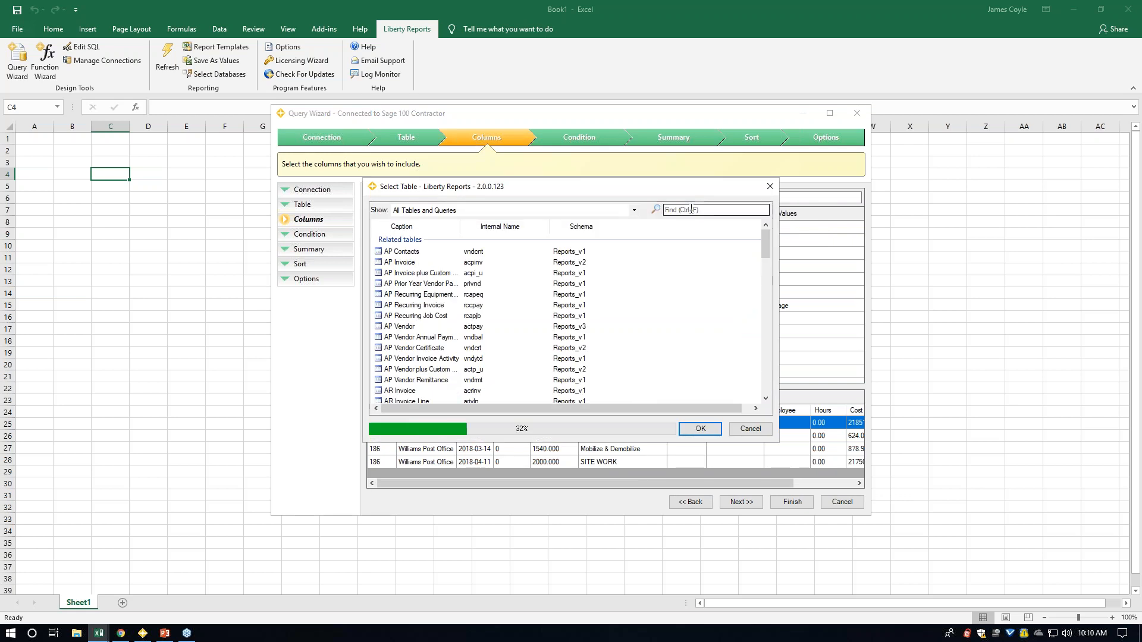
type("empl")
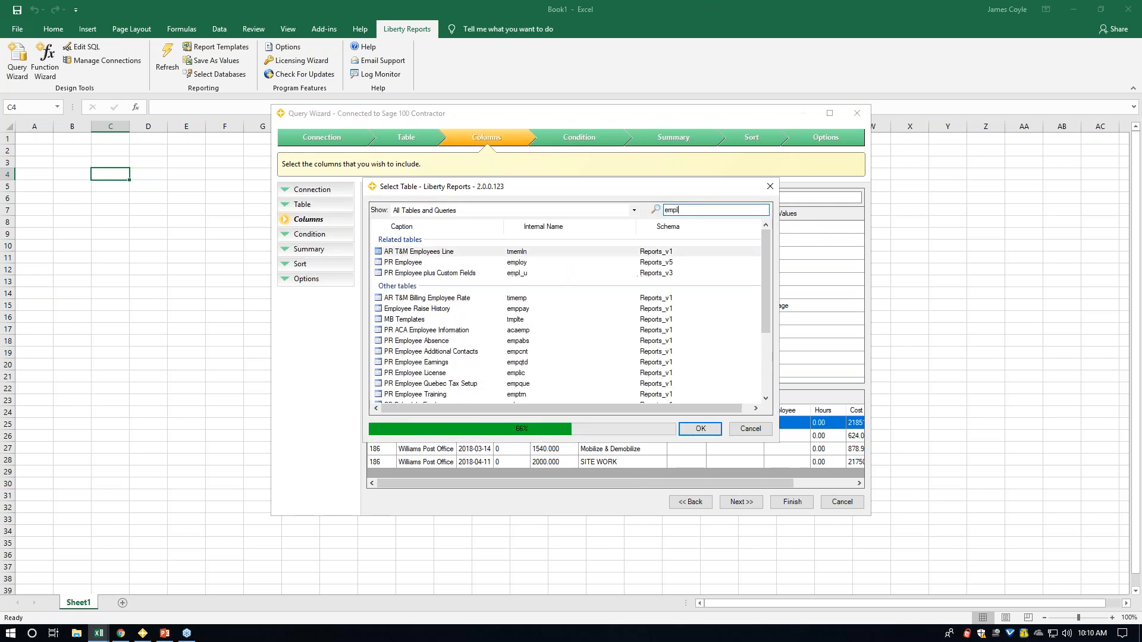
type("oyee")
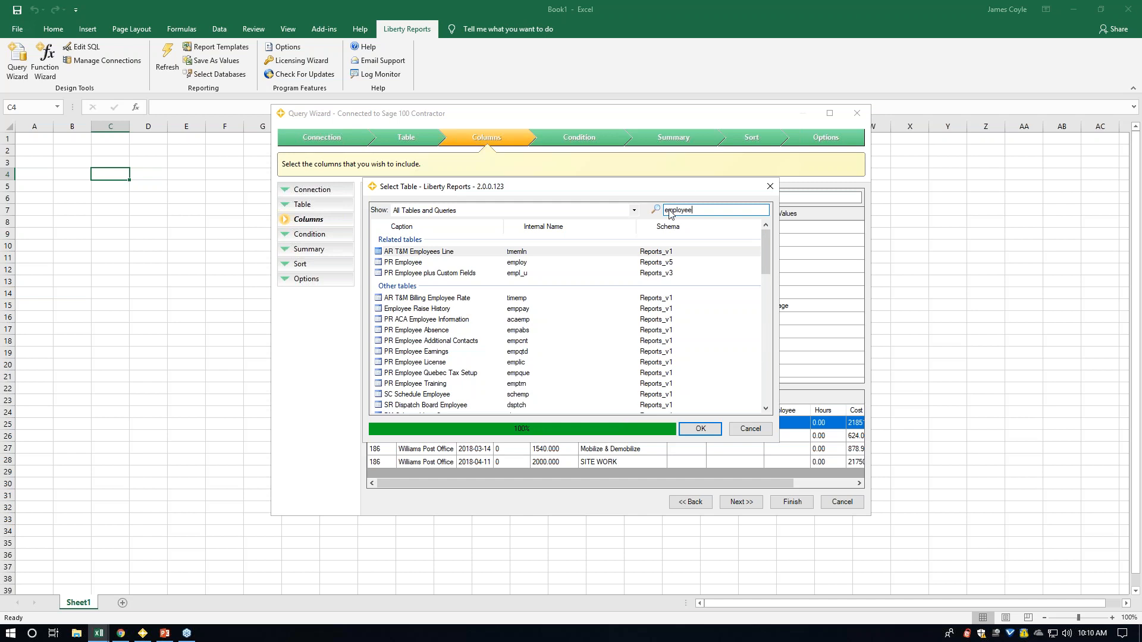
left_click(416, 263)
left_click(695, 428)
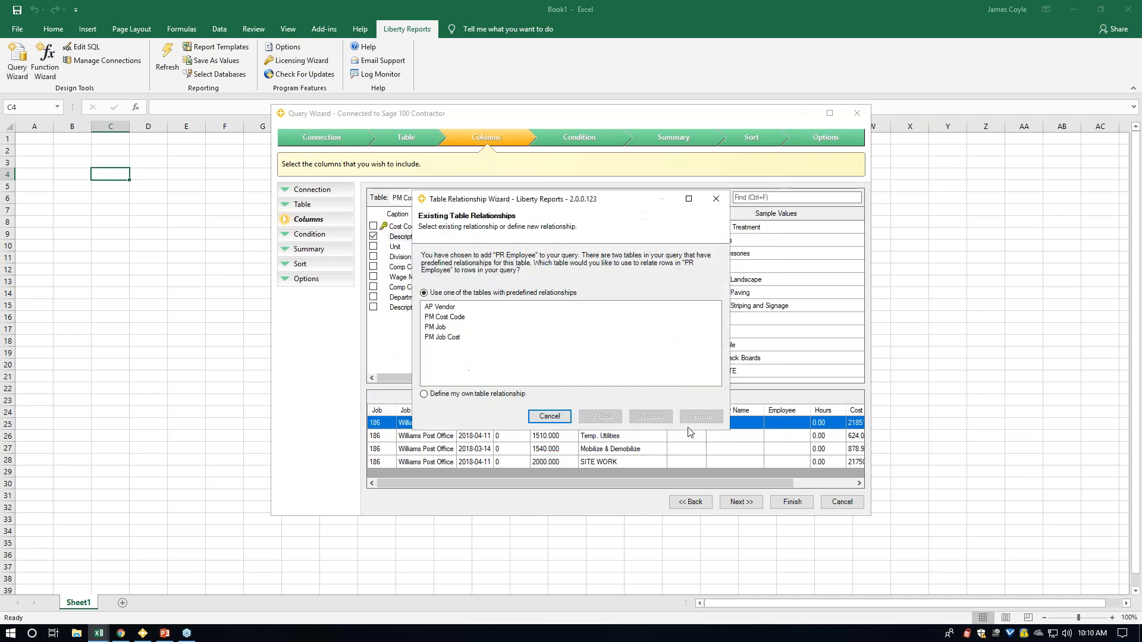
left_click(442, 338)
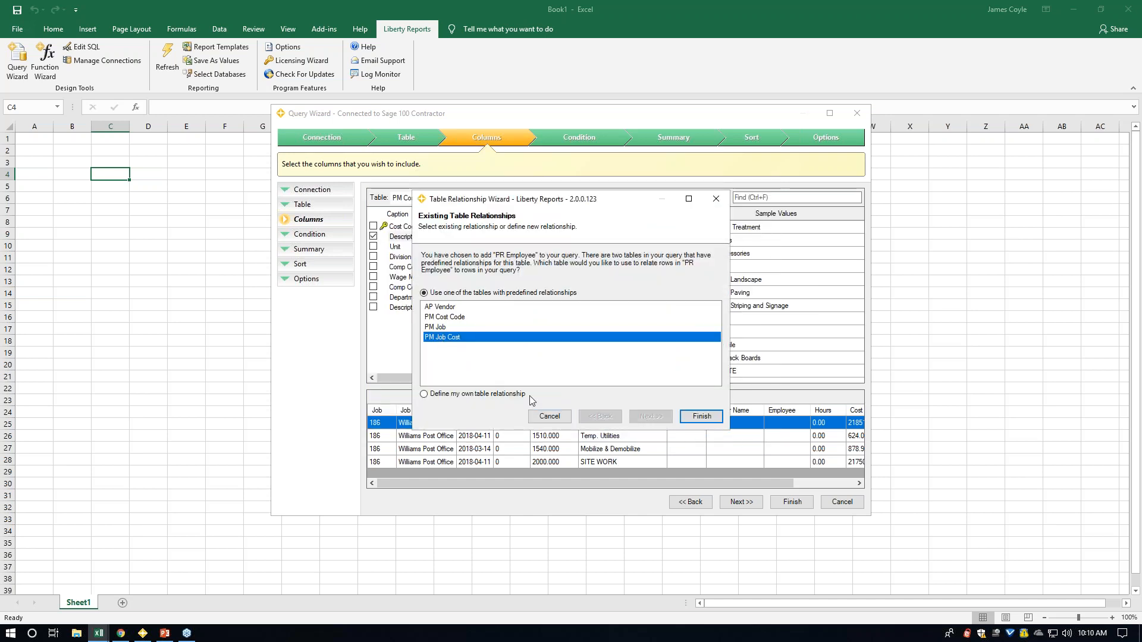
double_click(512, 340)
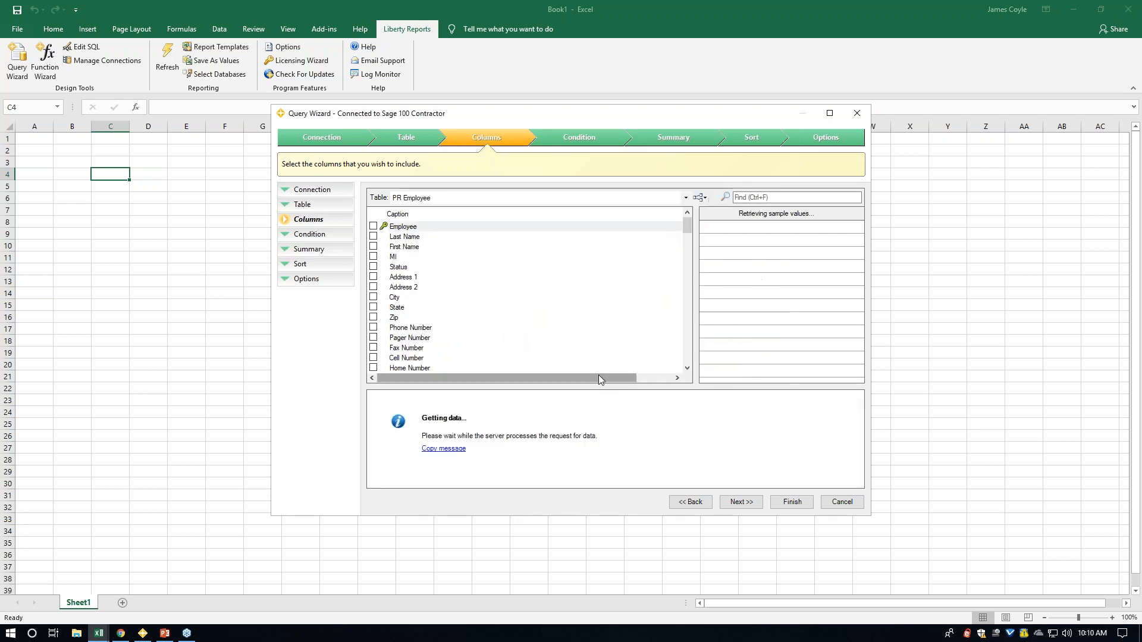
Include the Last Name and First Name columns from PR Employee and place them in that order between Employee and Hours.
left_click(373, 237)
left_click(374, 246)
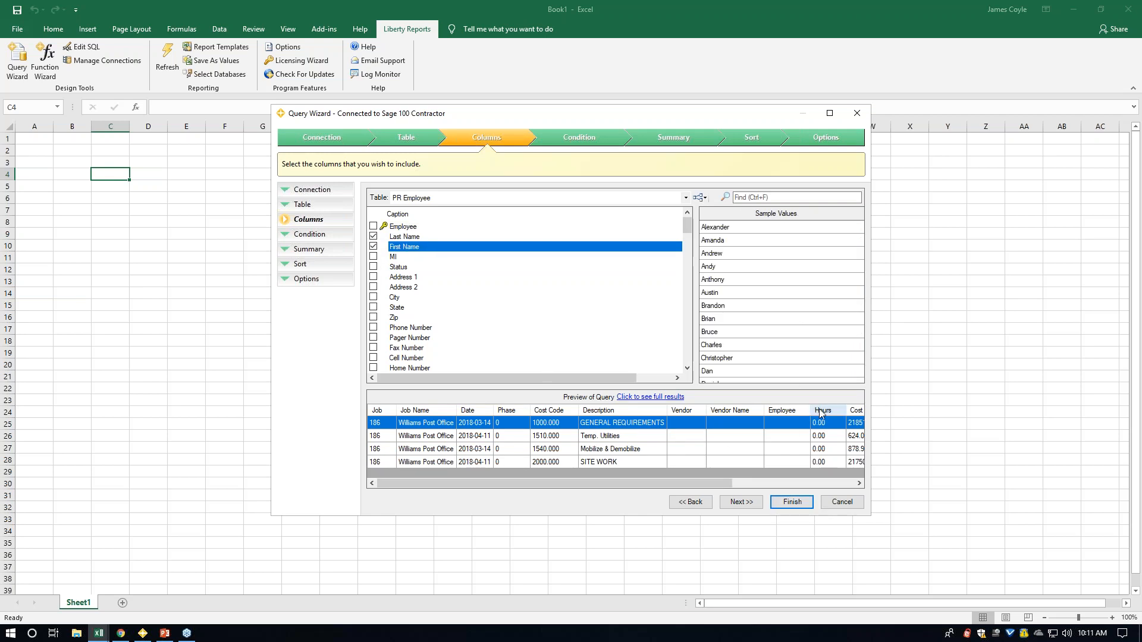
left_click(773, 483)
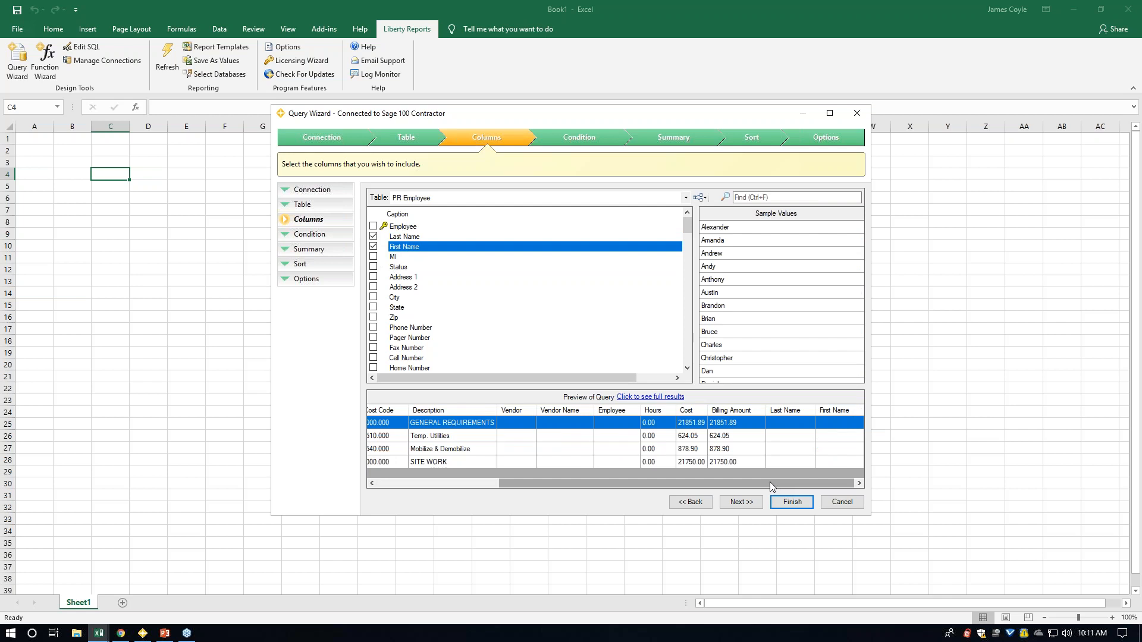
left_click(798, 417)
left_click_drag(700, 415, 659, 415)
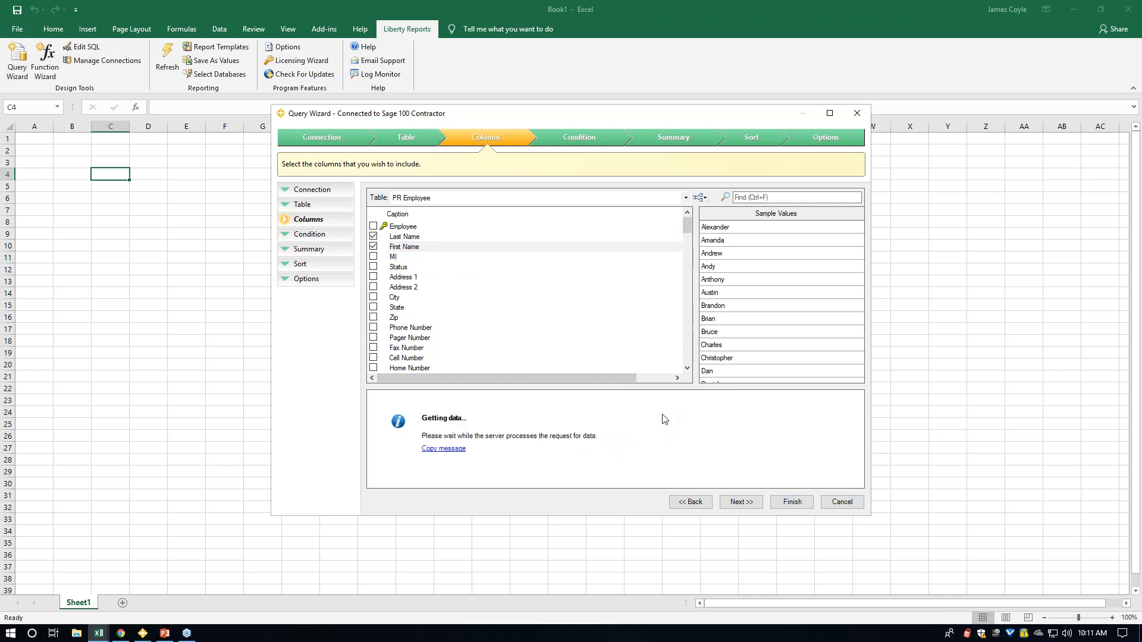
left_click_drag(728, 484, 854, 484)
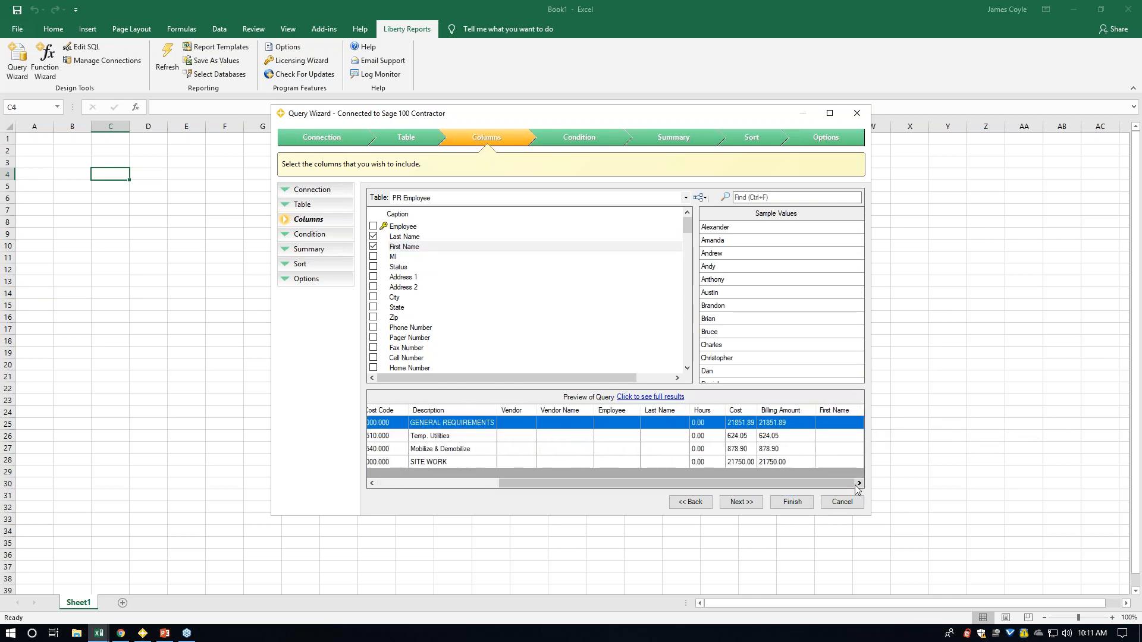
left_click(841, 416)
left_click_drag(841, 416, 709, 415)
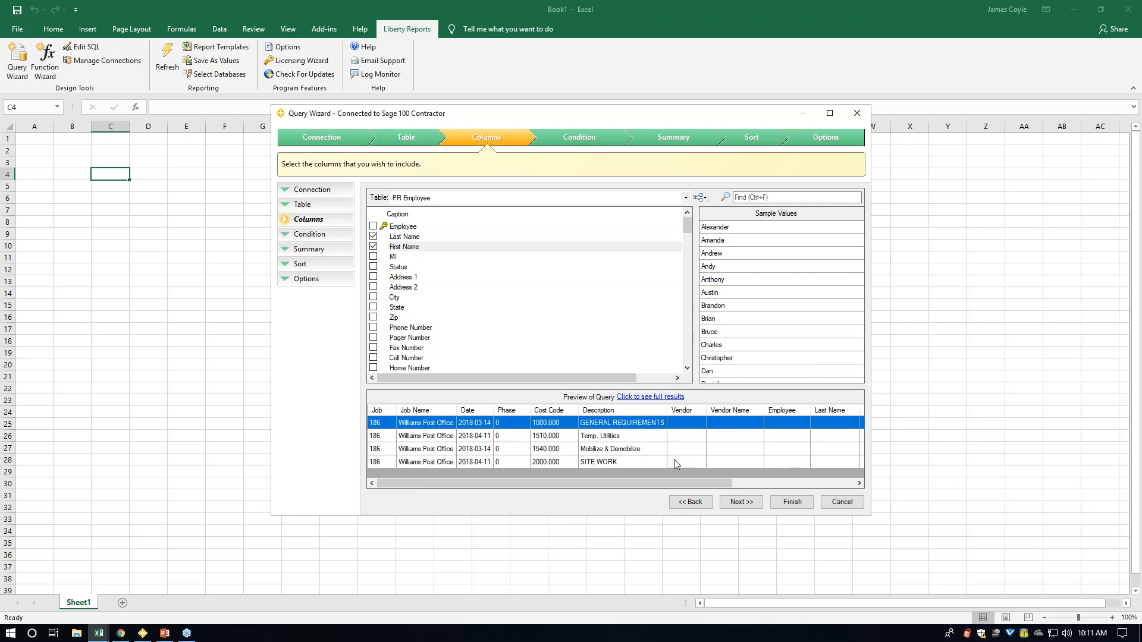
Add a condition limiting PM Job Cost Date to less than or equal to cell $B$2, with 4/30/2018 as the cell's current value.
left_click(741, 502)
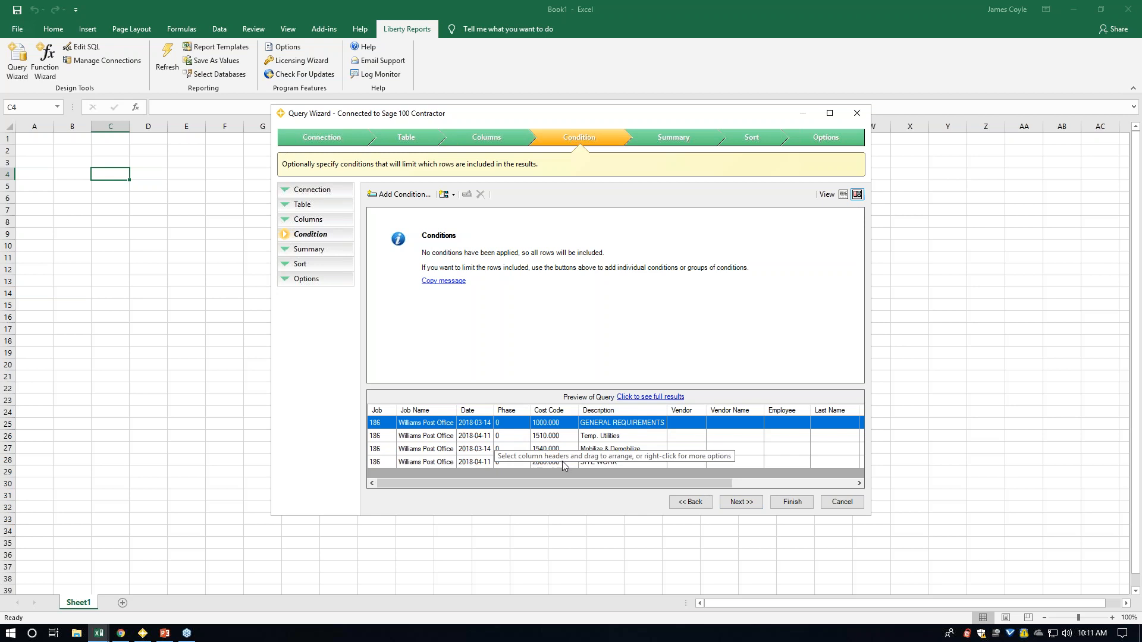
left_click(395, 194)
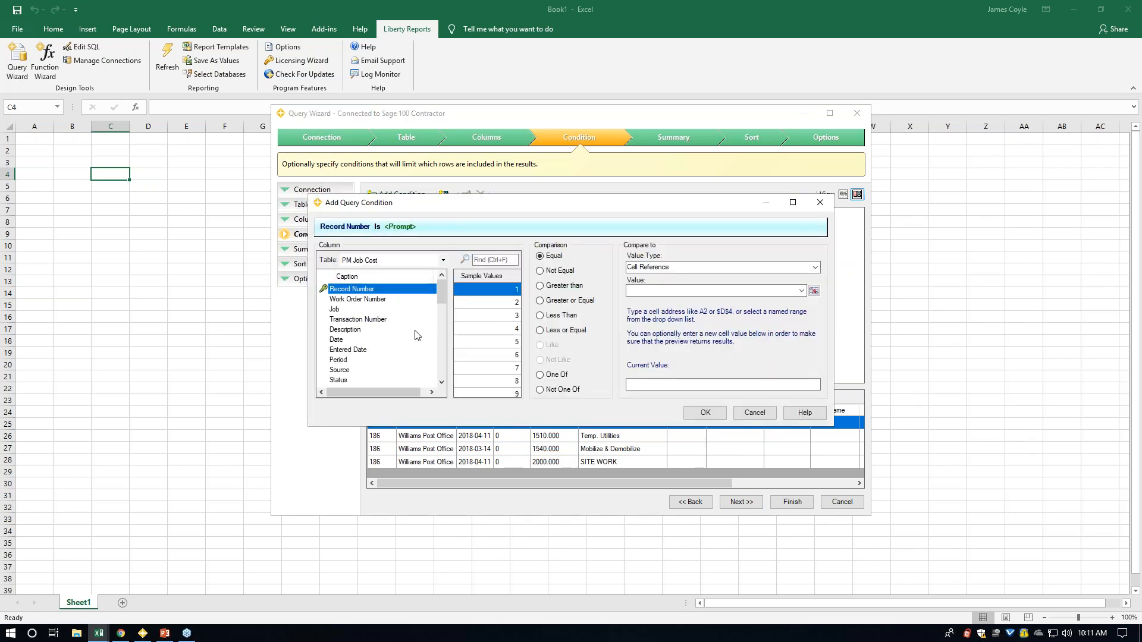
left_click(336, 341)
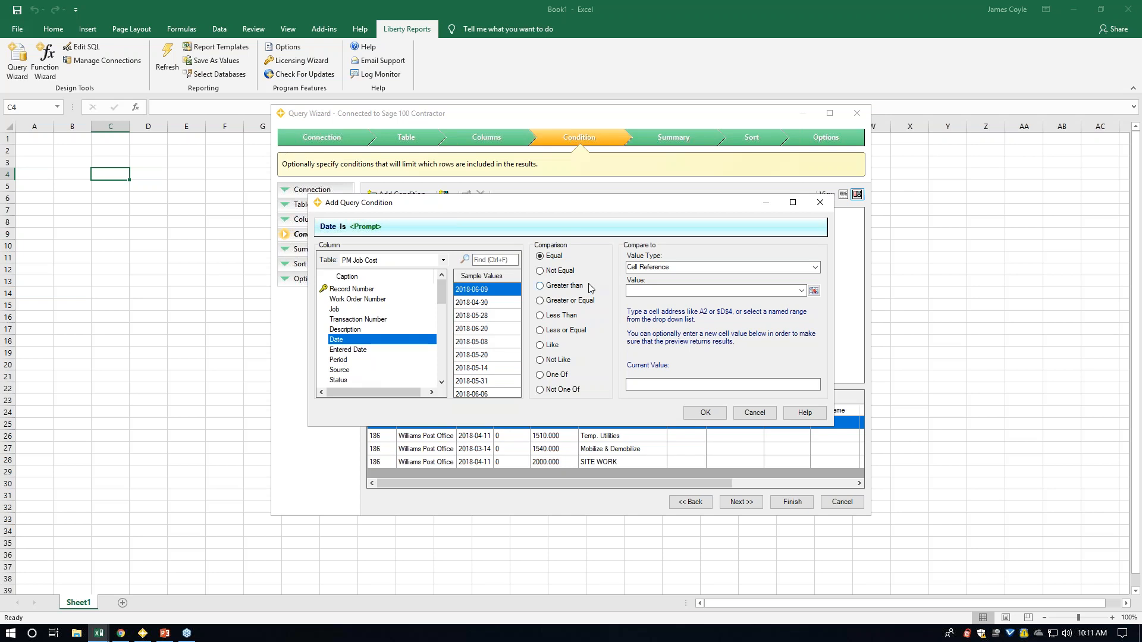
left_click(565, 335)
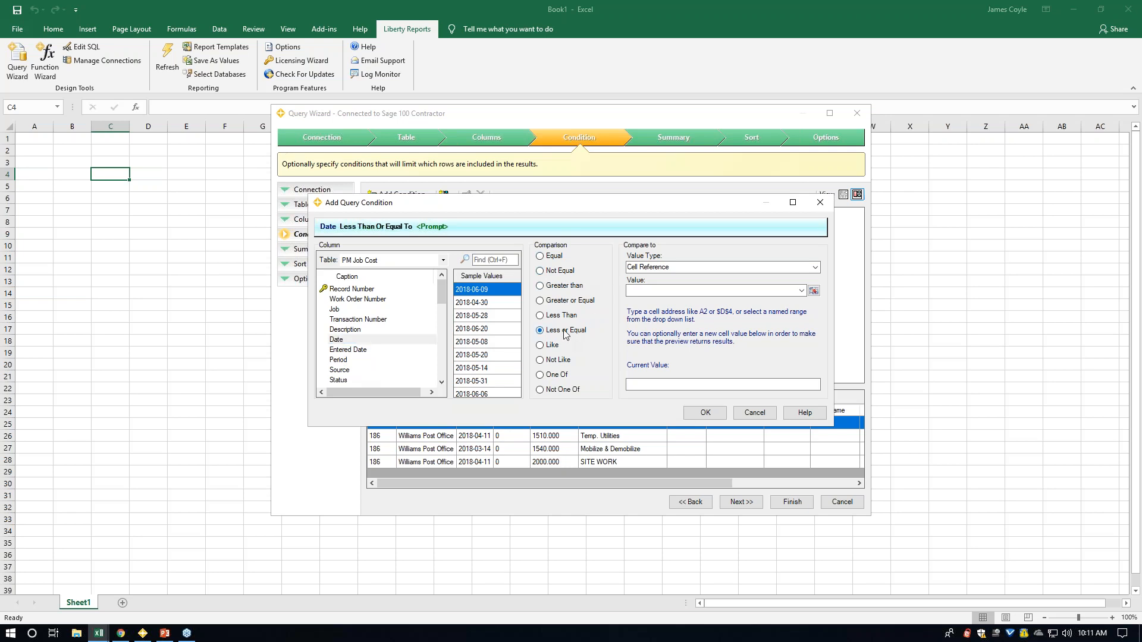
left_click(814, 291)
left_click(66, 149)
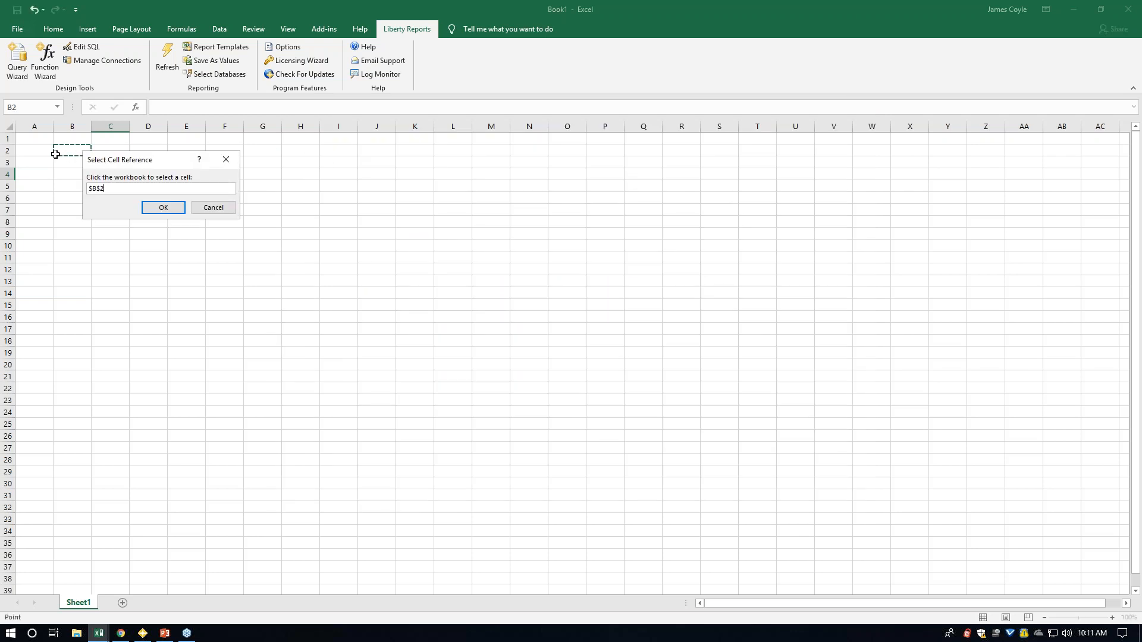
left_click(165, 209)
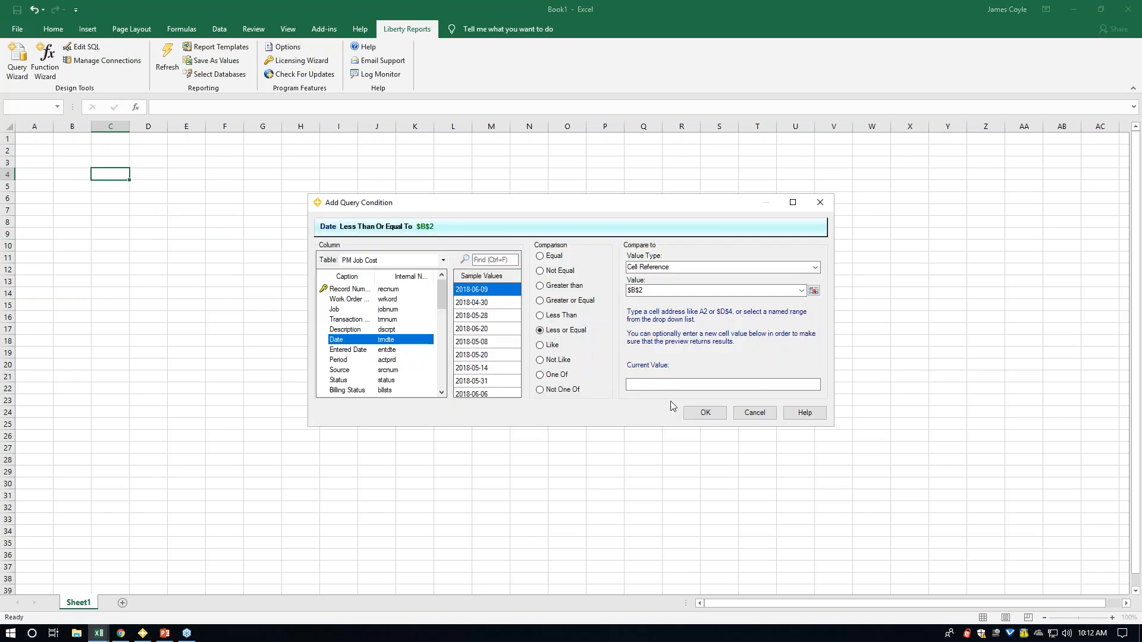
left_click(672, 384)
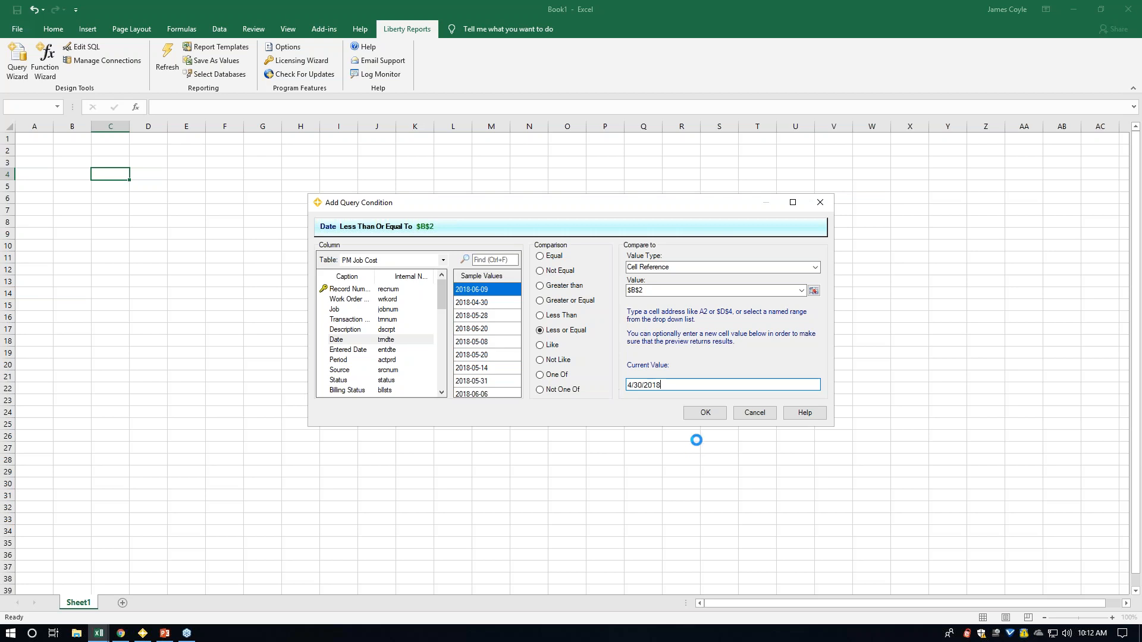
left_click(705, 412)
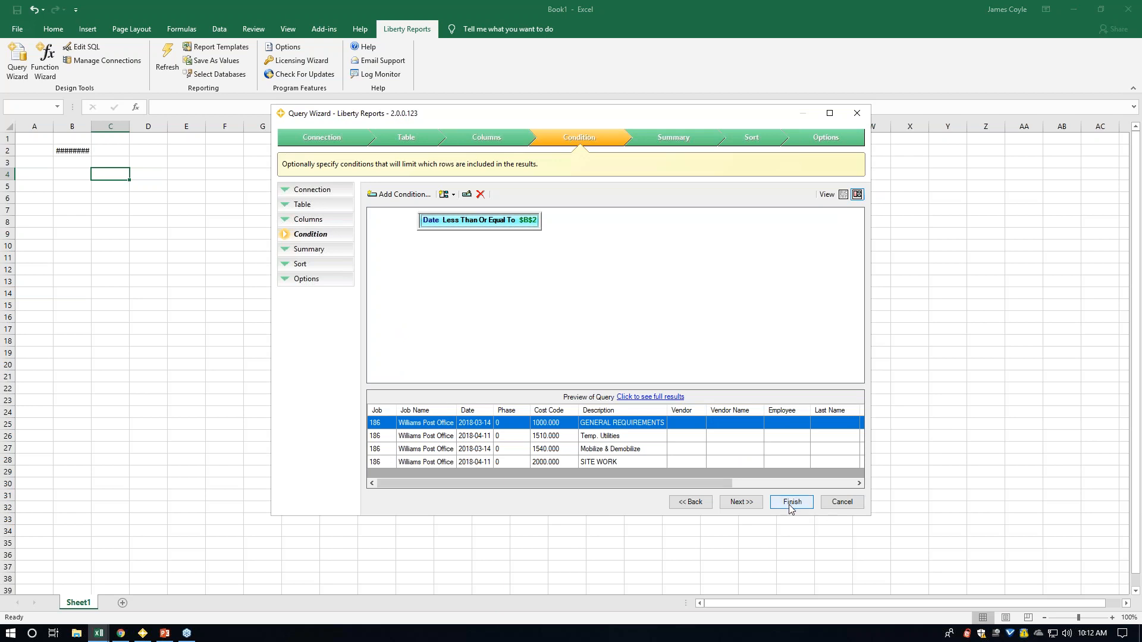
Finish the query without summarizing or sorting, inserting it at $C$4 as a table that can be refreshed with live data.
left_click(742, 504)
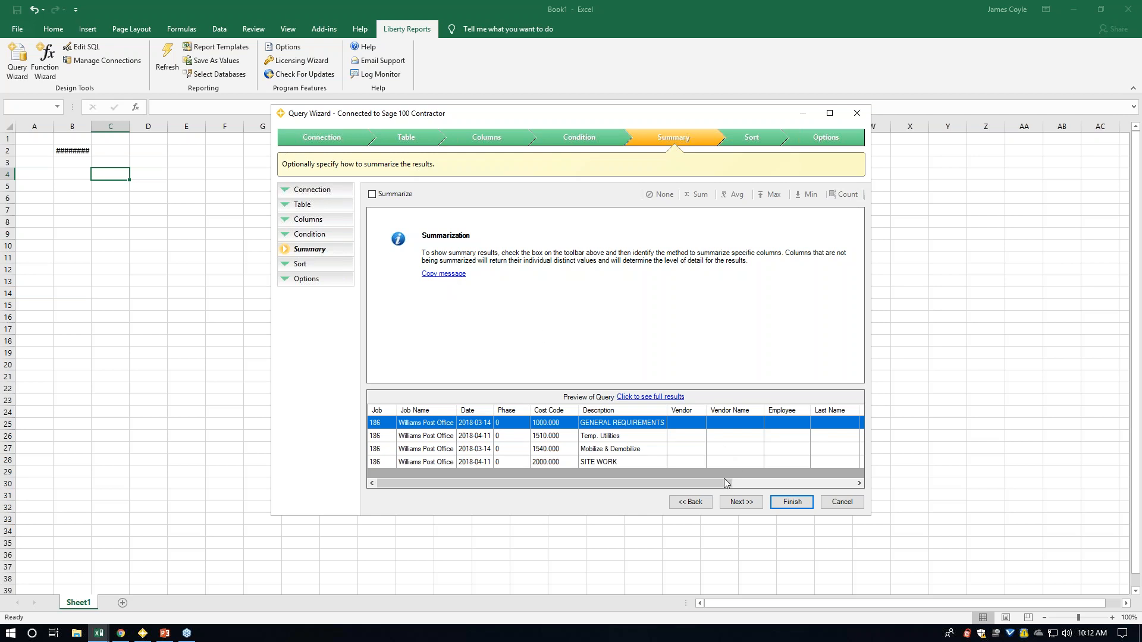
left_click(742, 506)
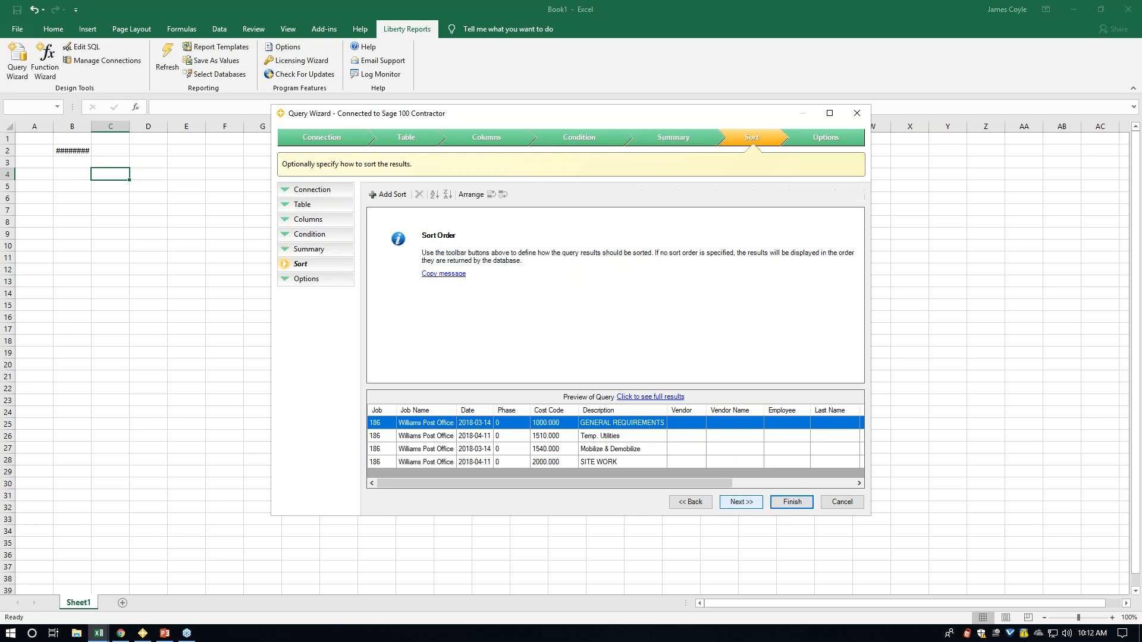
left_click(741, 503)
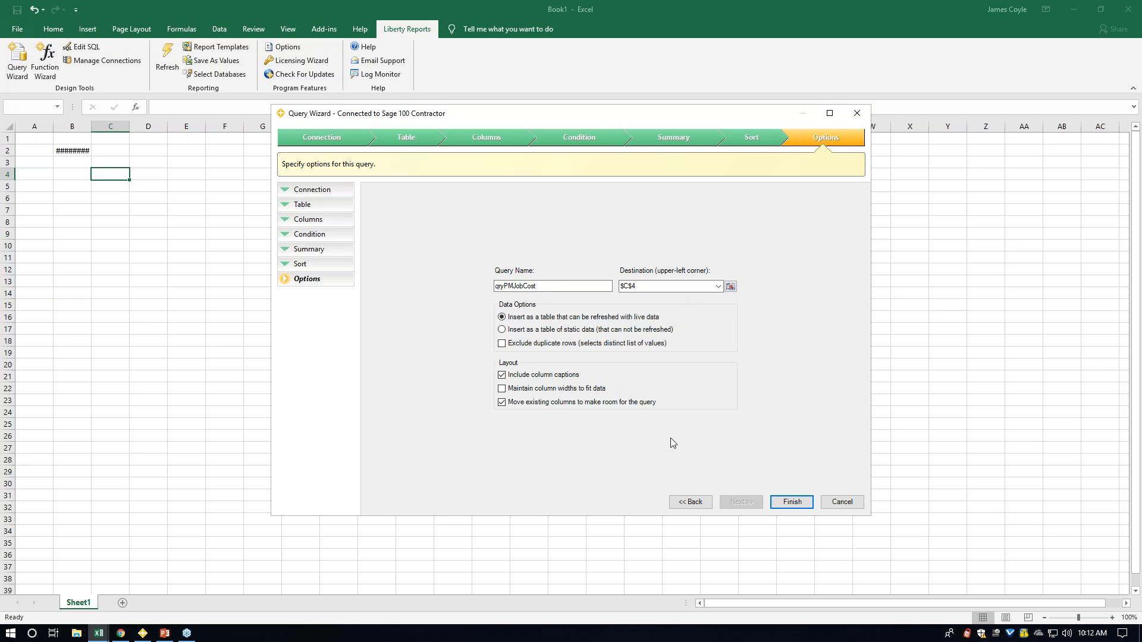
left_click(796, 501)
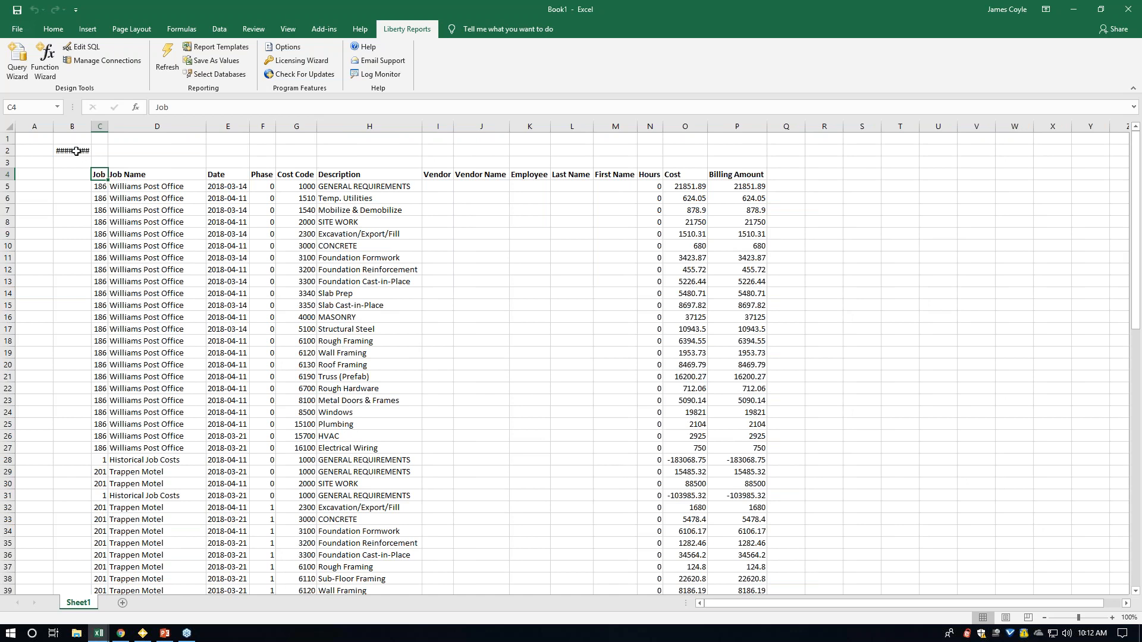
Auto-fit column B and set the query's date parameter to refresh automatically when the cell value changes.
double_click(91, 126)
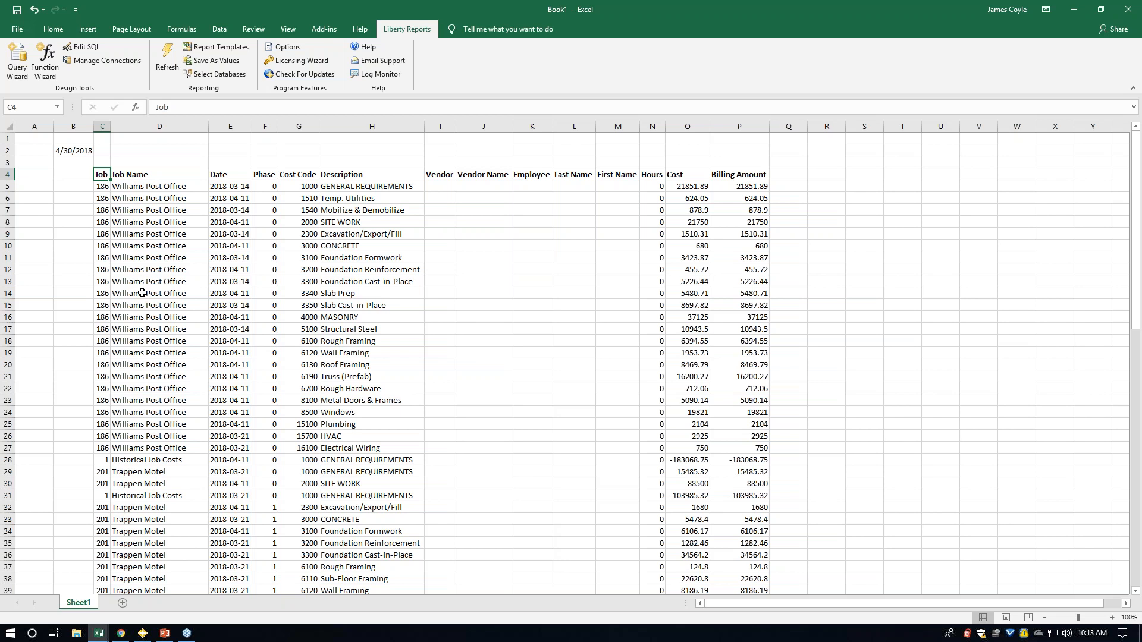
right_click(142, 293)
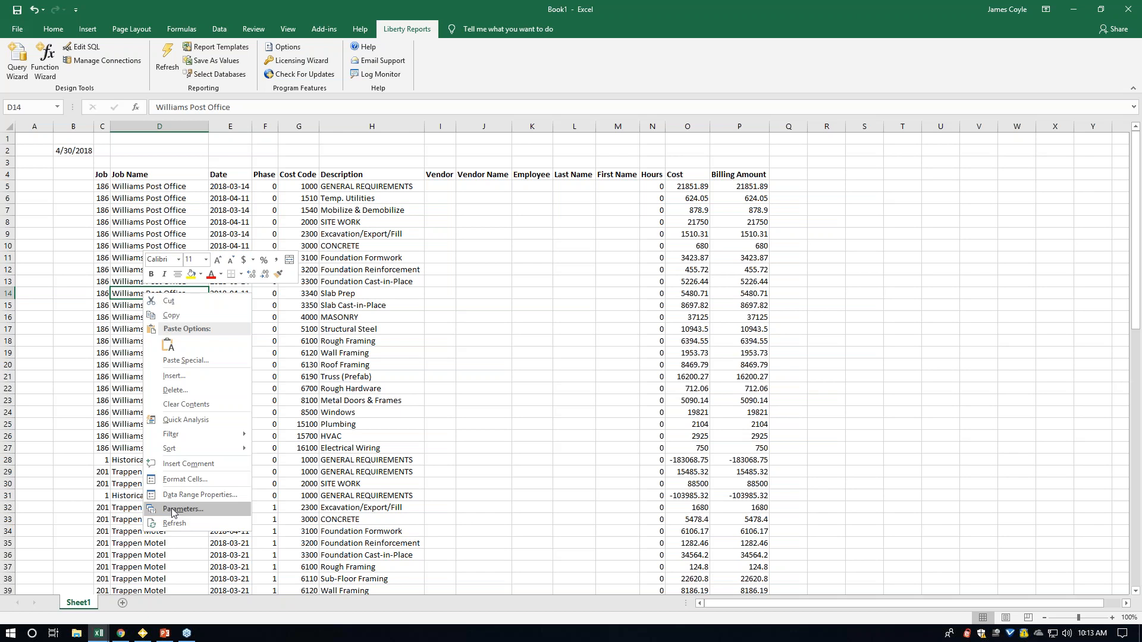
left_click(173, 509)
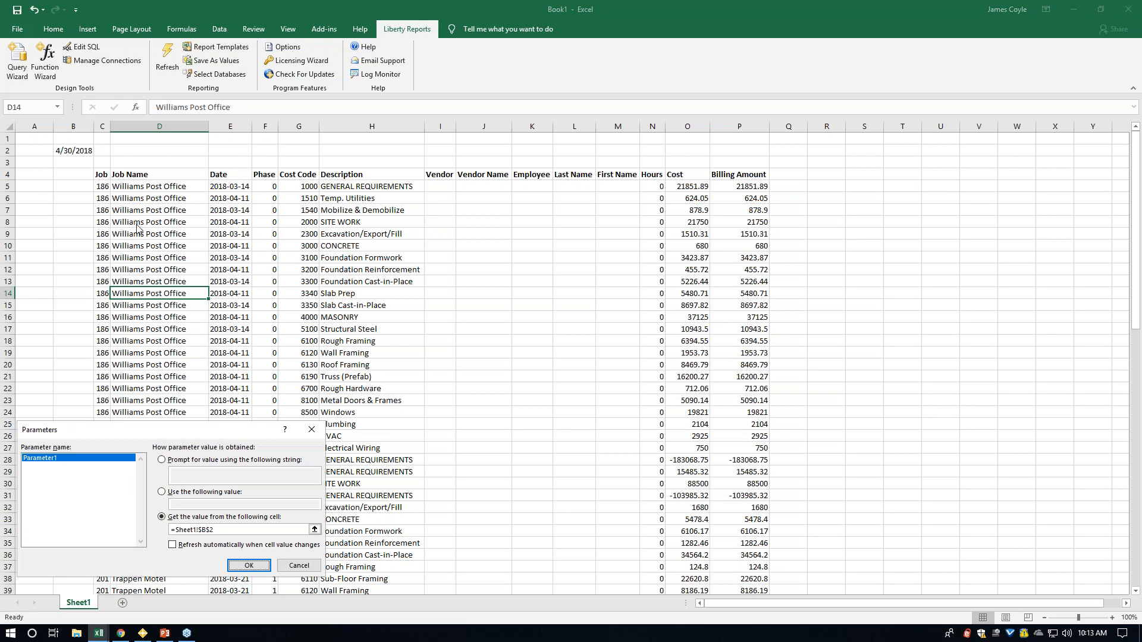
left_click(172, 545)
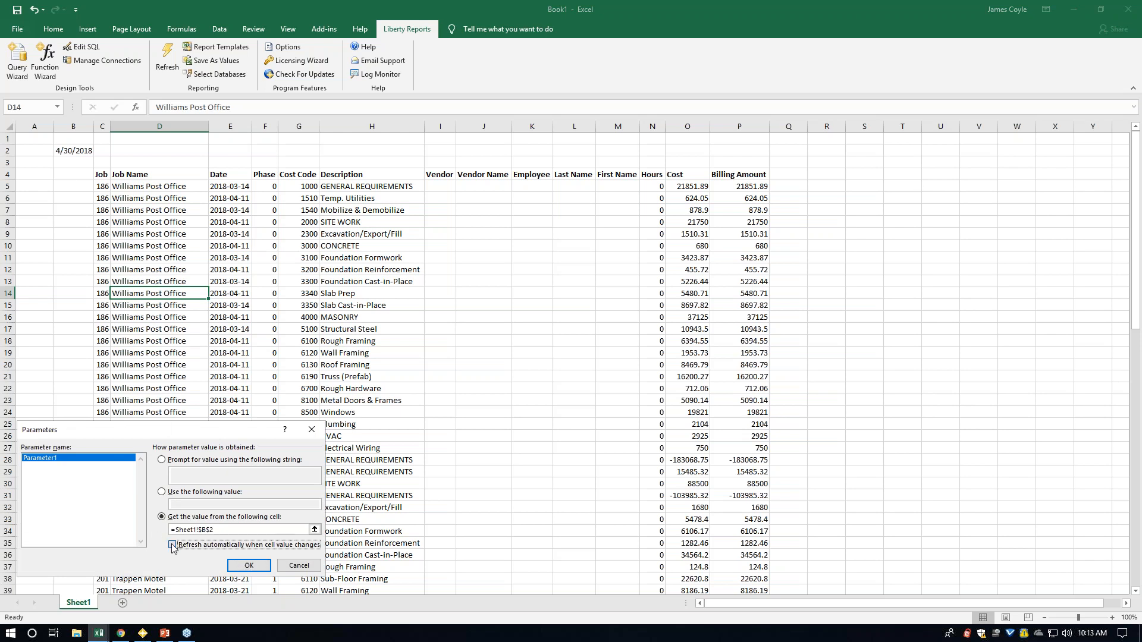
left_click(249, 565)
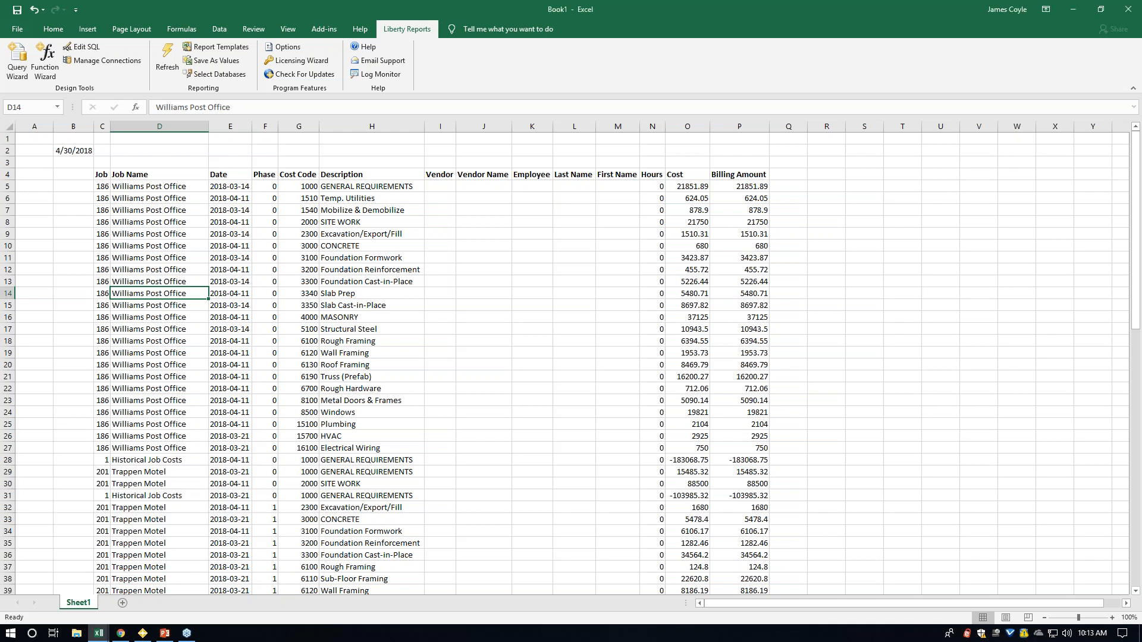
Set the cutoff date in cell B2 to 3/21/2018.
left_click(75, 152)
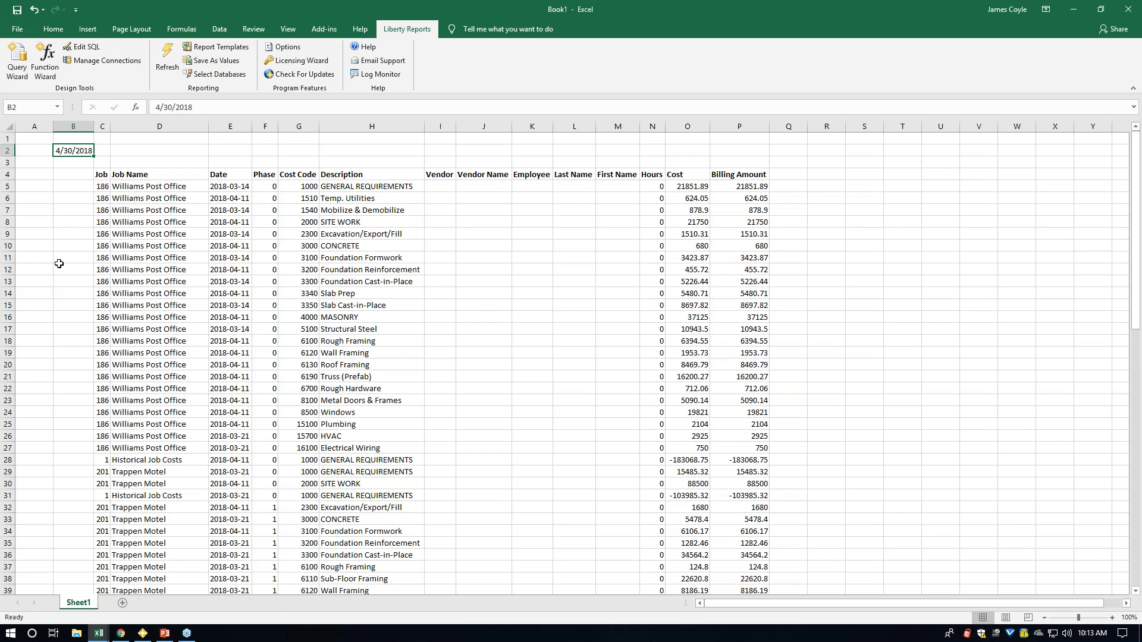
type("3/21/2018")
key("Return")
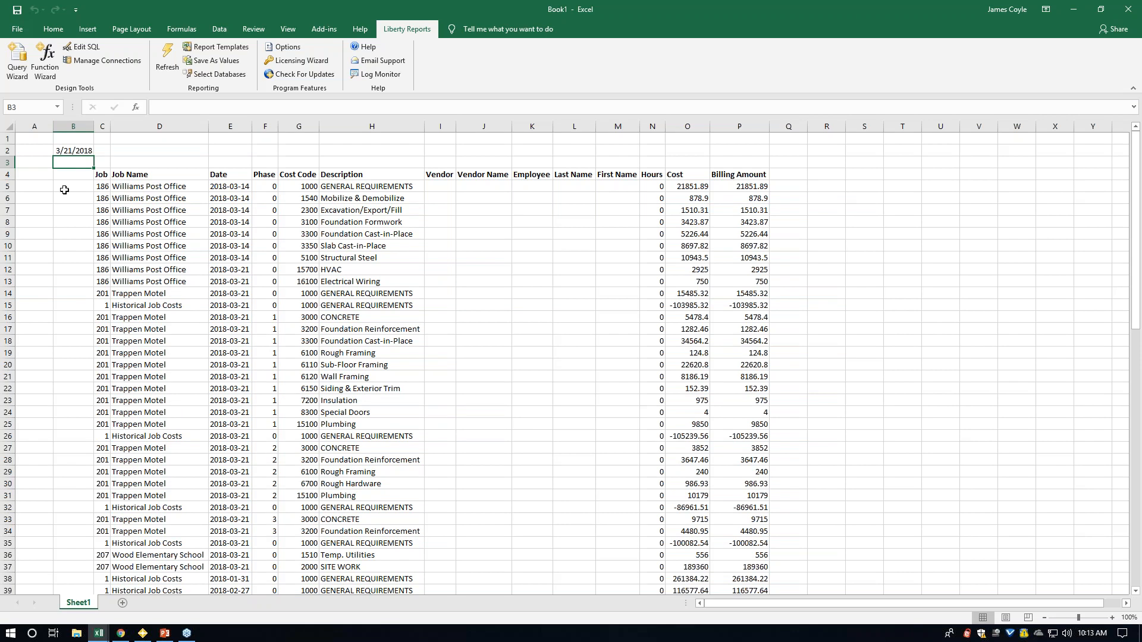
left_click(71, 150)
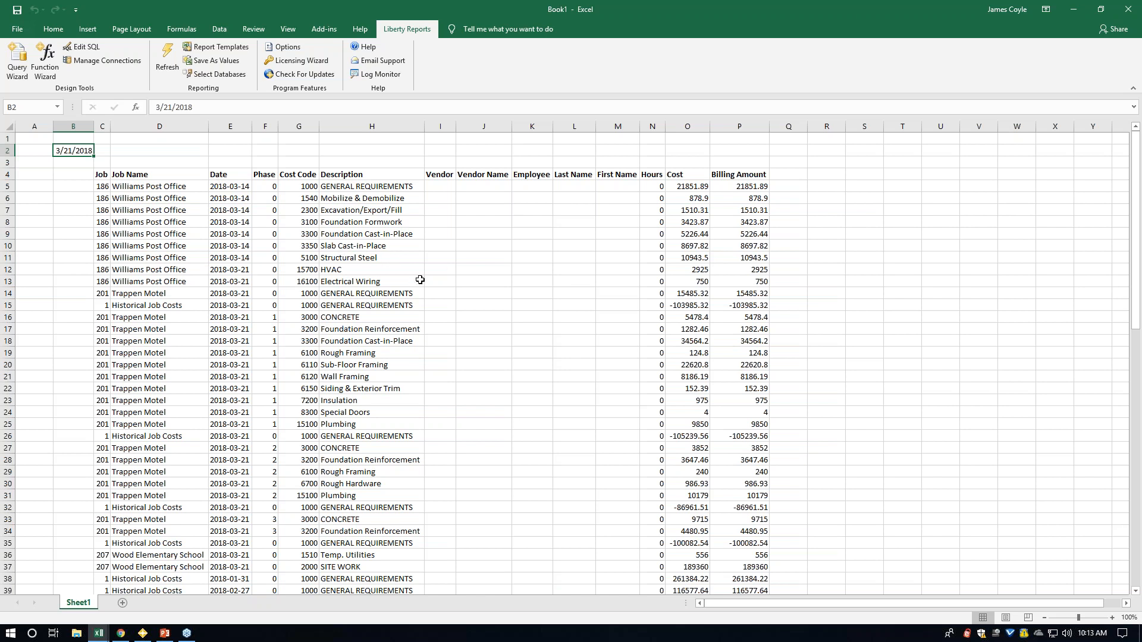
Hide the gridlines on Sheet1.
left_click(56, 32)
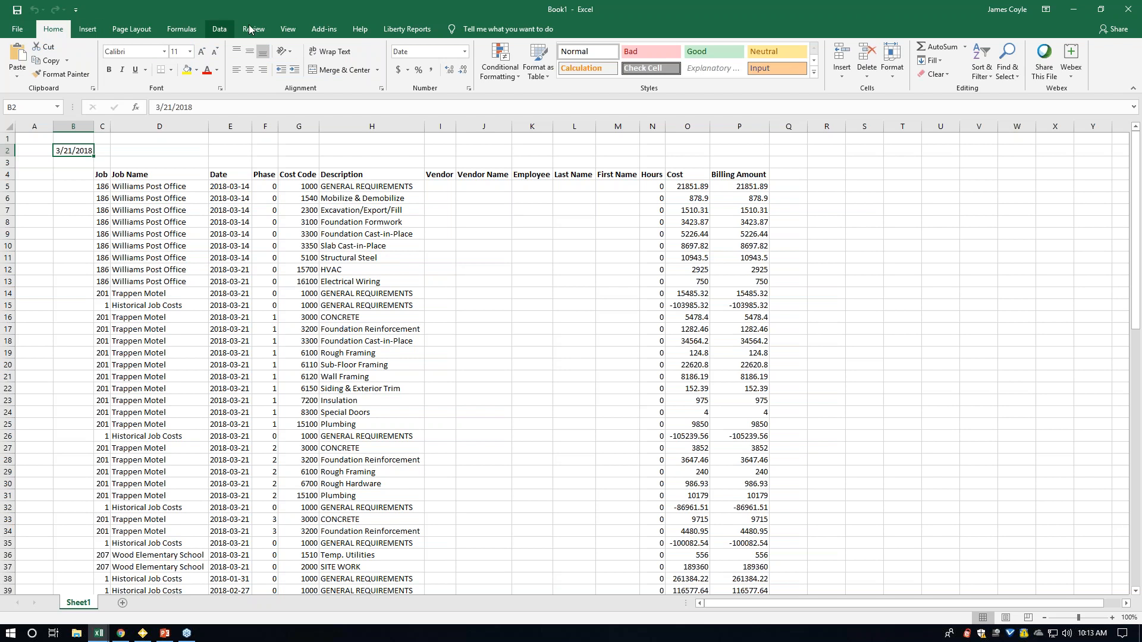
left_click(291, 31)
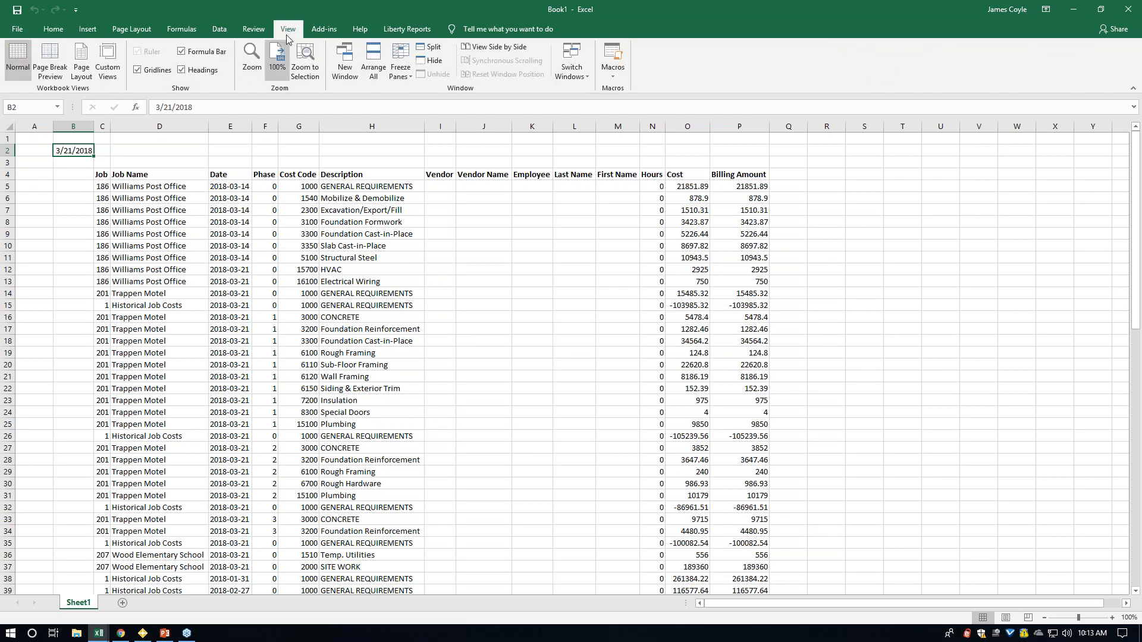
left_click(140, 71)
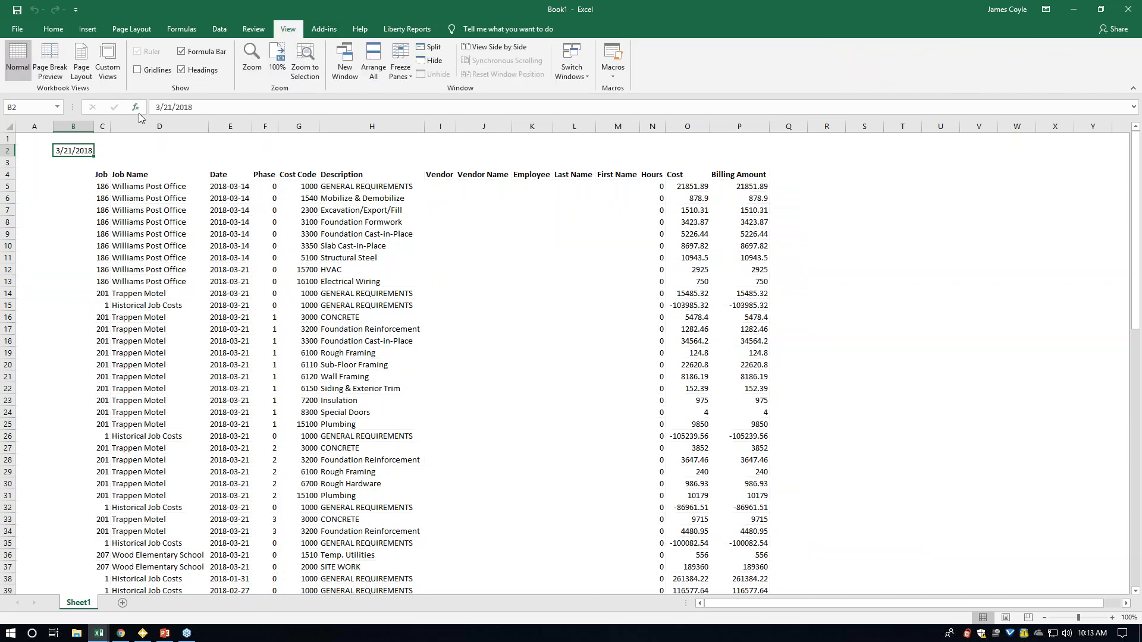
Fill the table's header cells C4:P4 with a light blue-gray theme color and keep them bold.
left_click(53, 29)
left_click_drag(94, 174, 758, 175)
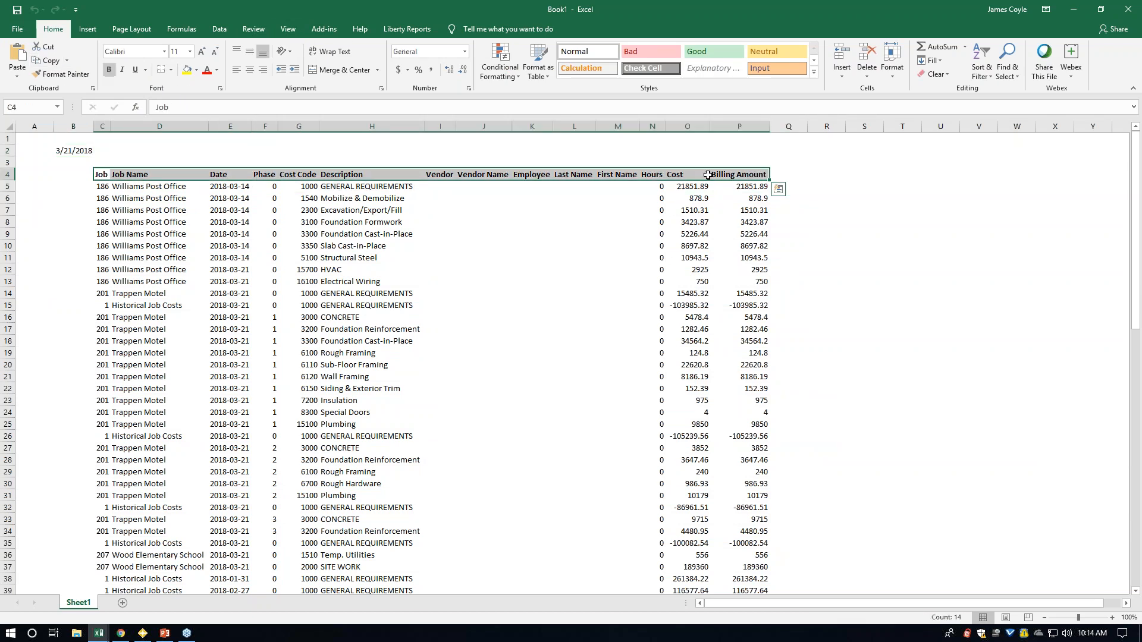
left_click(109, 71)
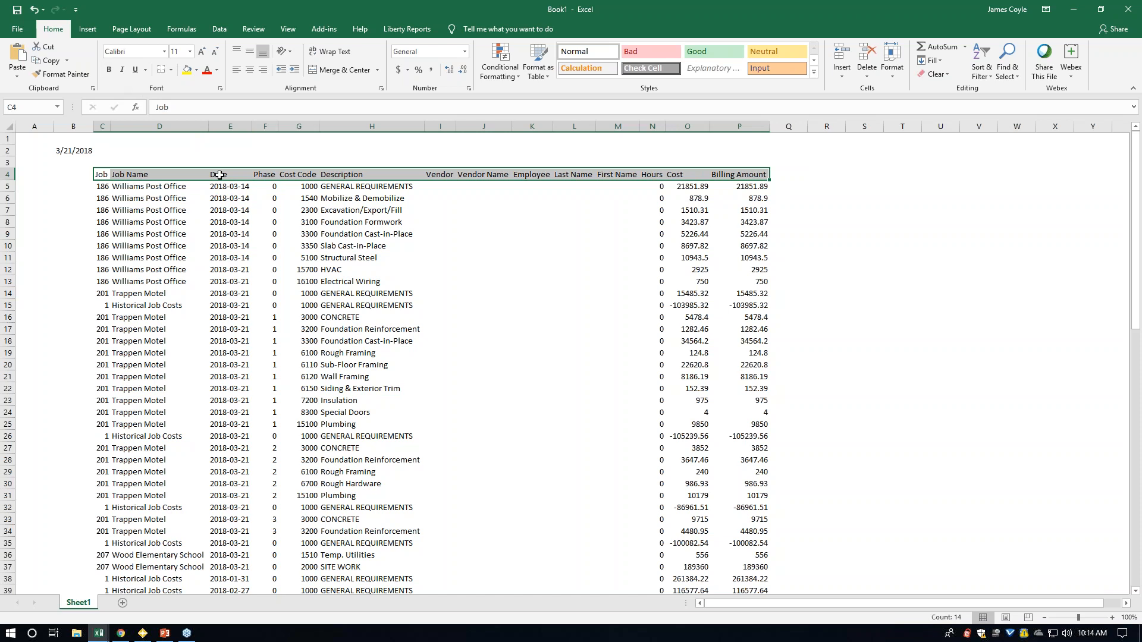
left_click(110, 70)
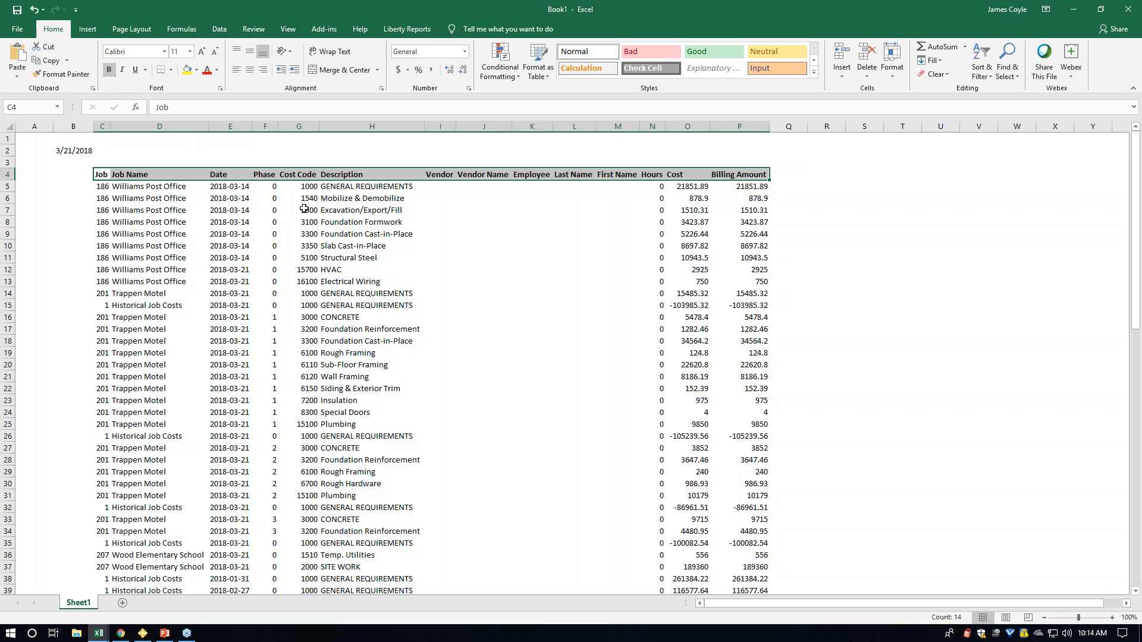
right_click(318, 175)
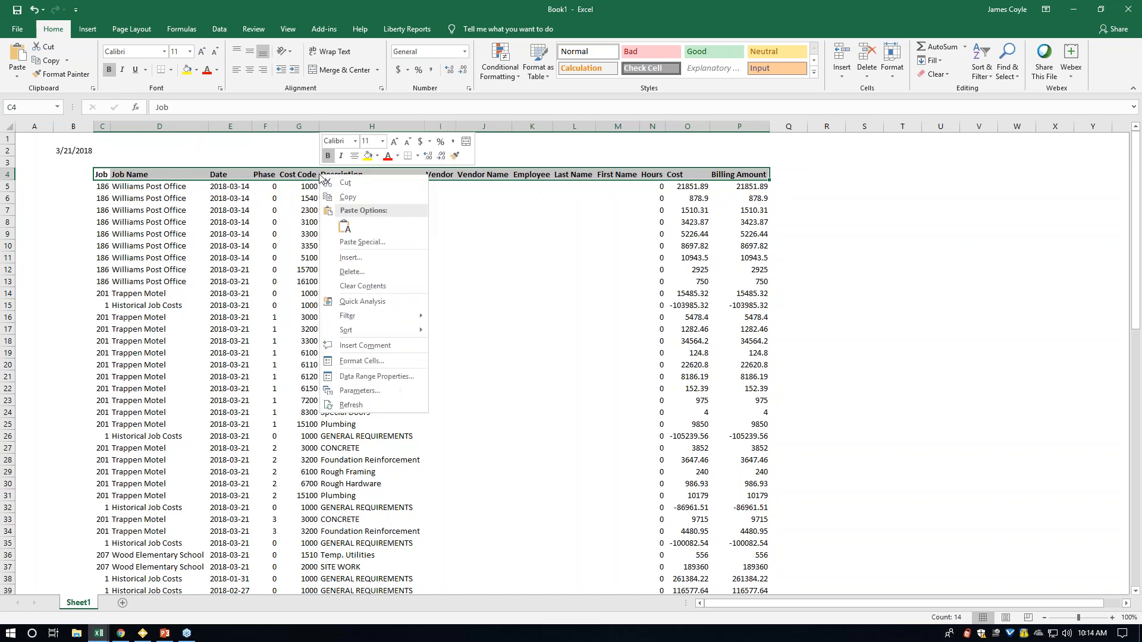
left_click(378, 157)
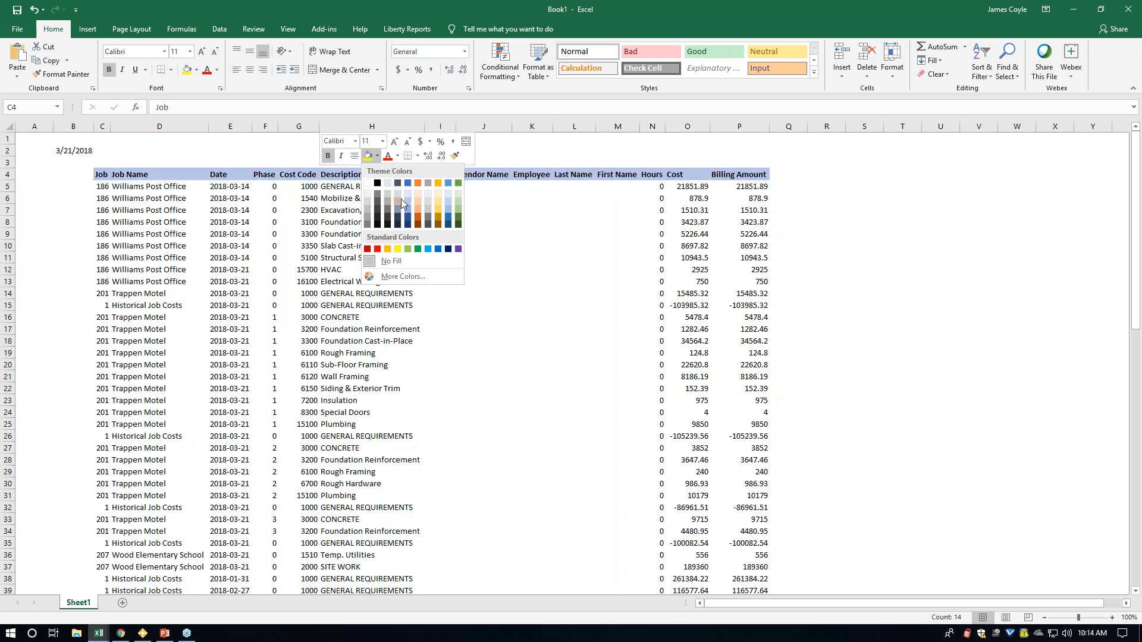
left_click(397, 202)
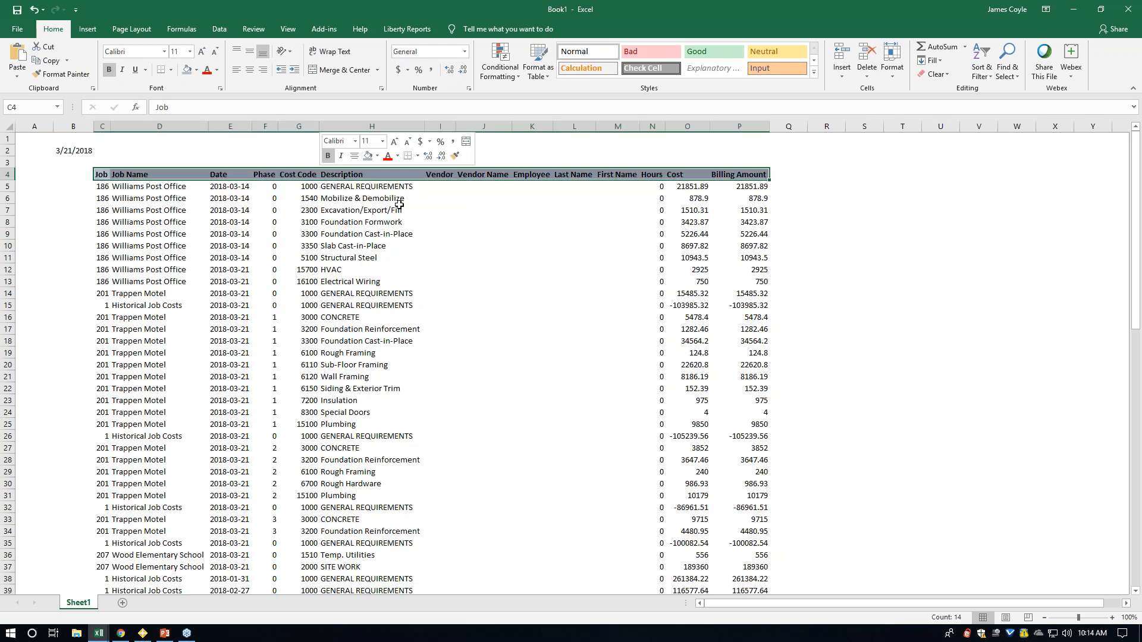
left_click(341, 256)
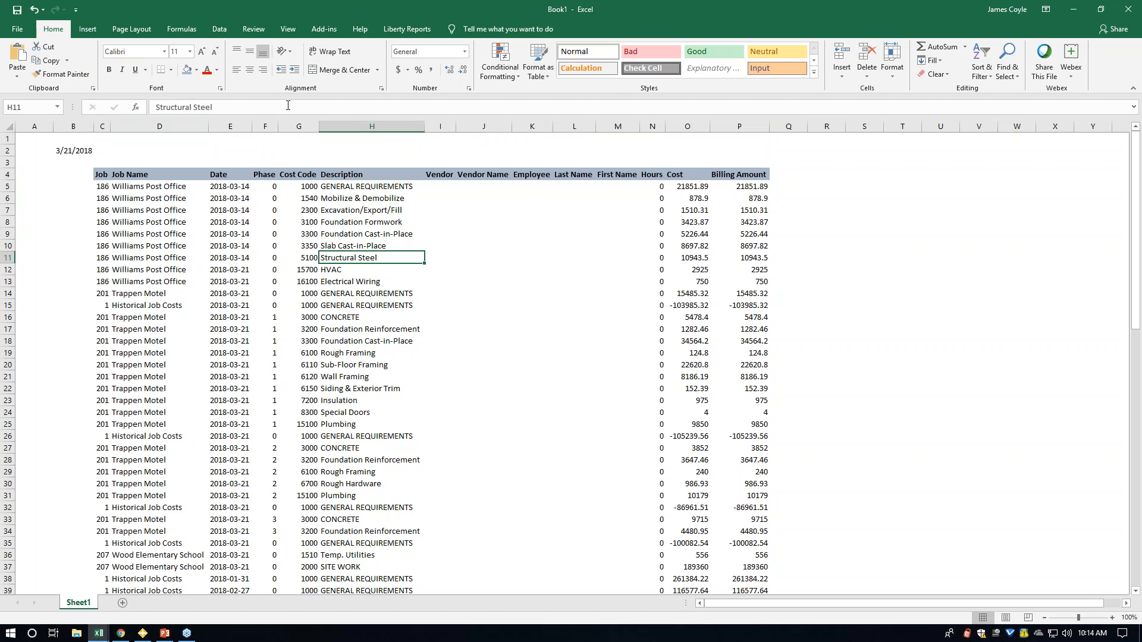
Turn on filtering for the qryPMJobCost range and filter Job Name to Historical Job Costs only.
left_click(59, 109)
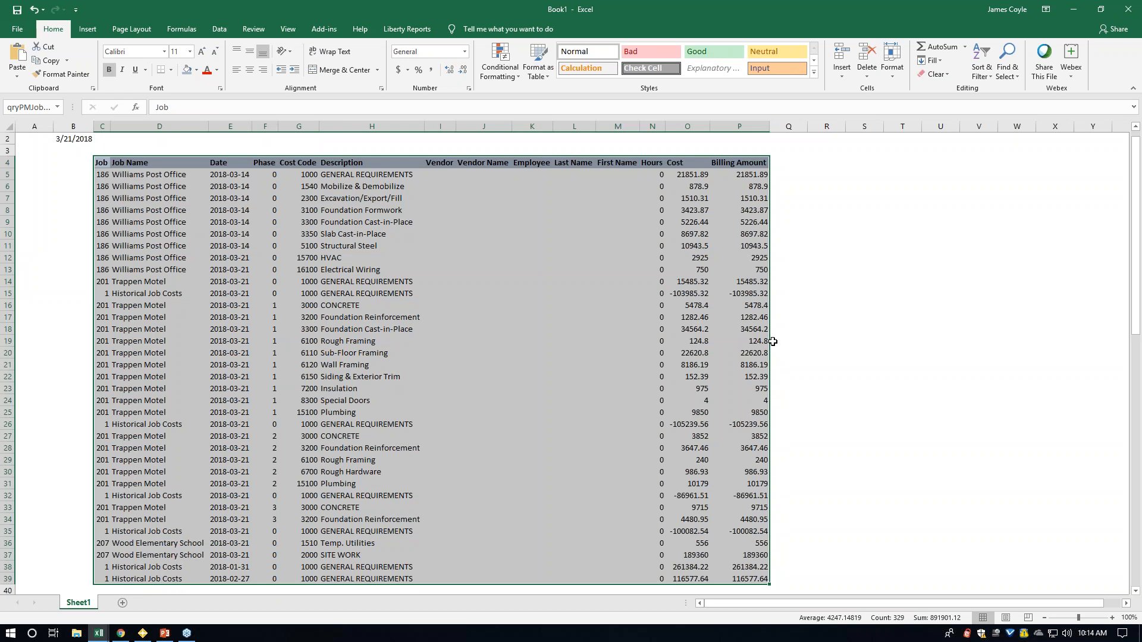
left_click(983, 75)
left_click(991, 137)
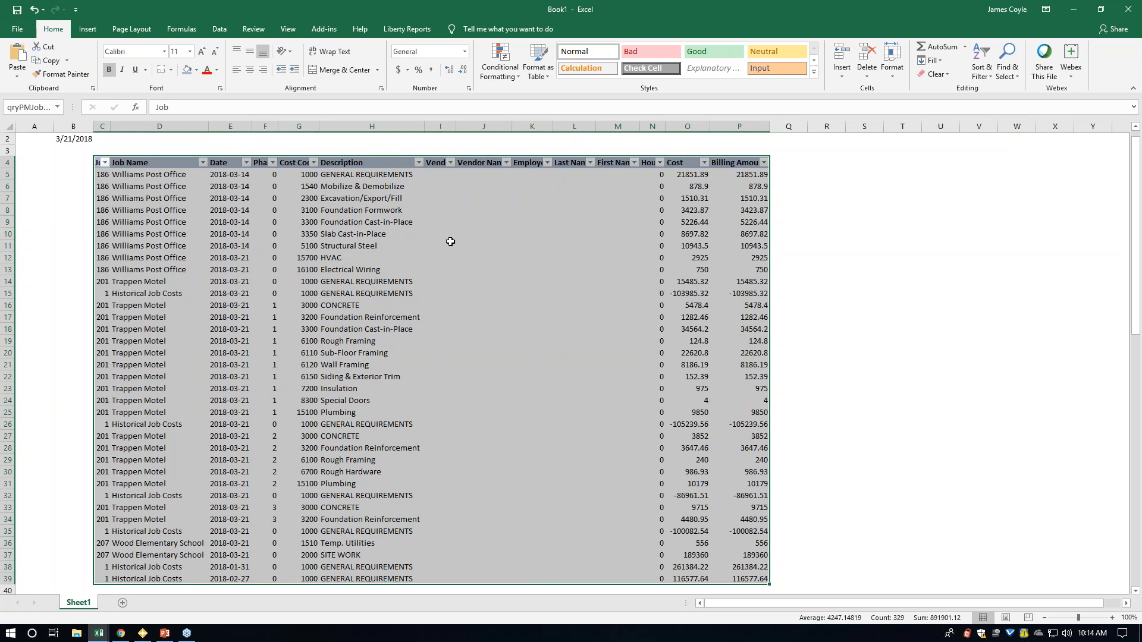
left_click(203, 163)
left_click(85, 278)
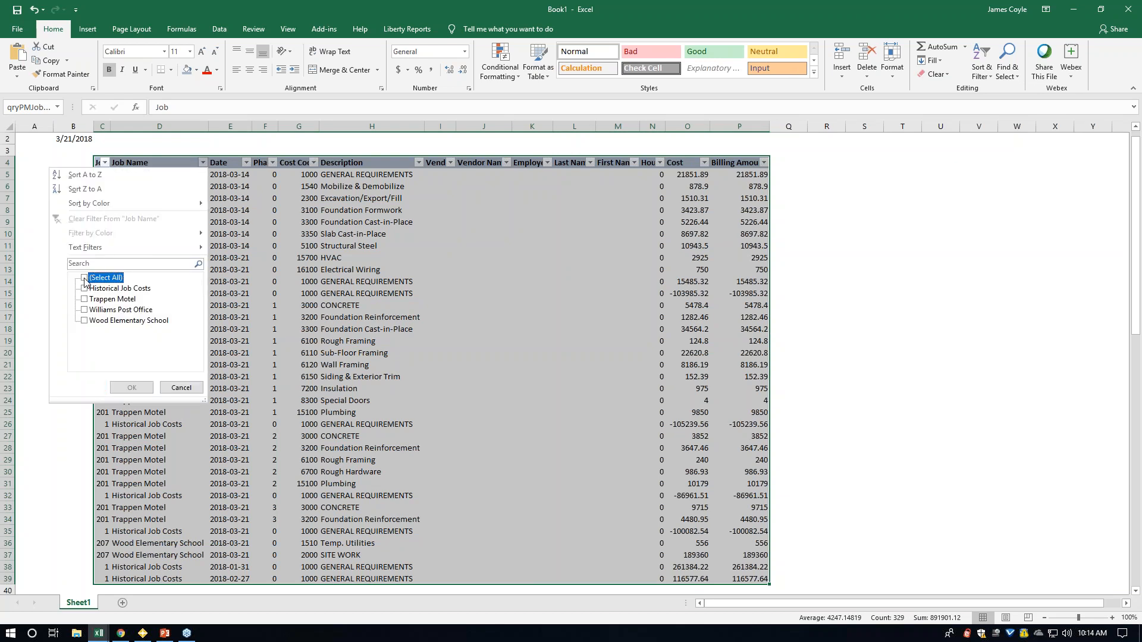
left_click(85, 289)
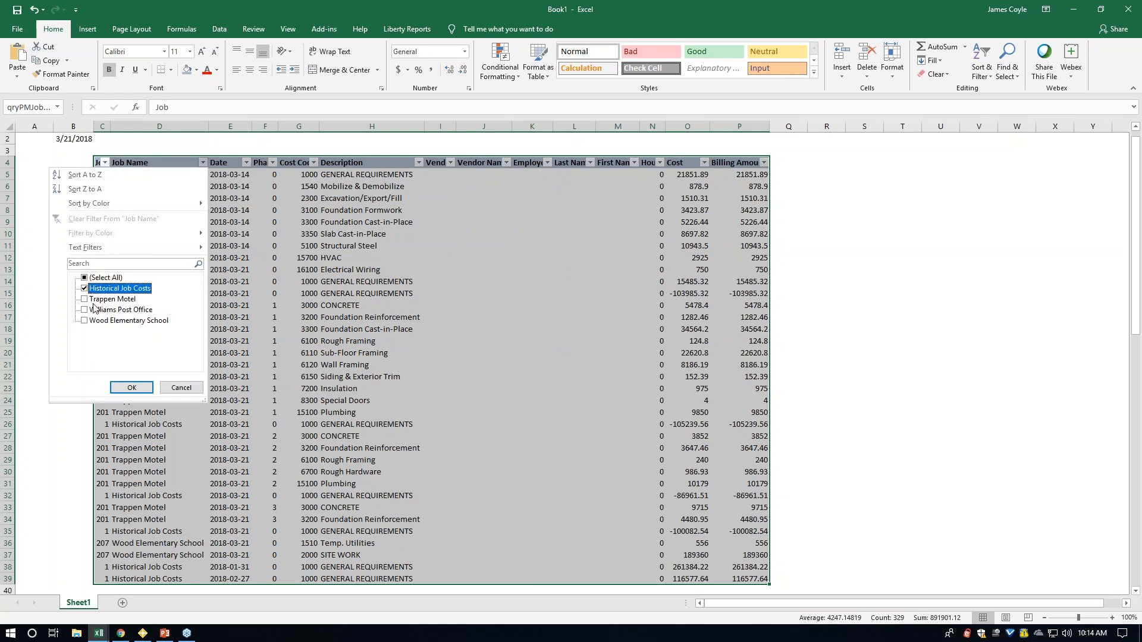
left_click(132, 387)
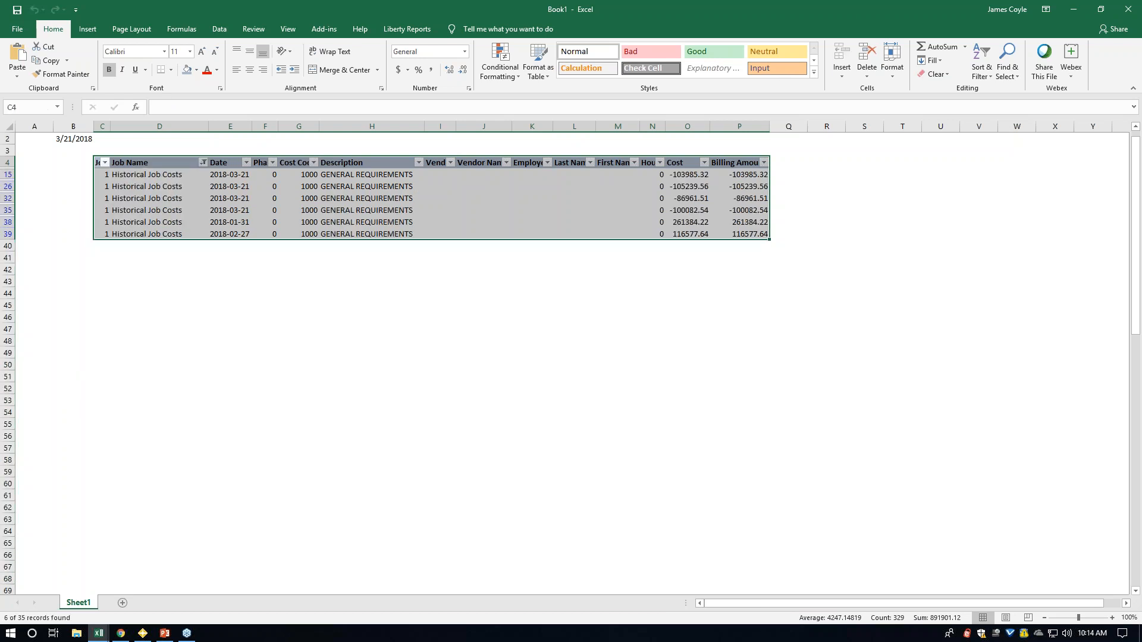
Undo the Job Name filter, look at the Job column's filter choices, and turn off filtering for the table.
key("ctrl+z")
left_click(106, 163)
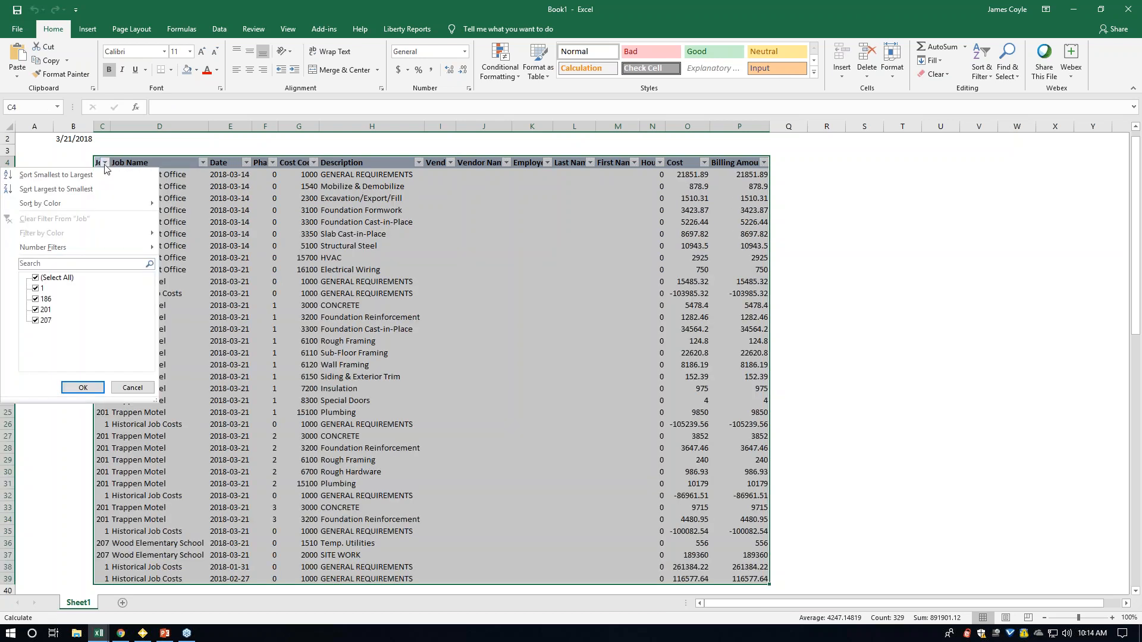
left_click(34, 278)
left_click(34, 279)
left_click(88, 392)
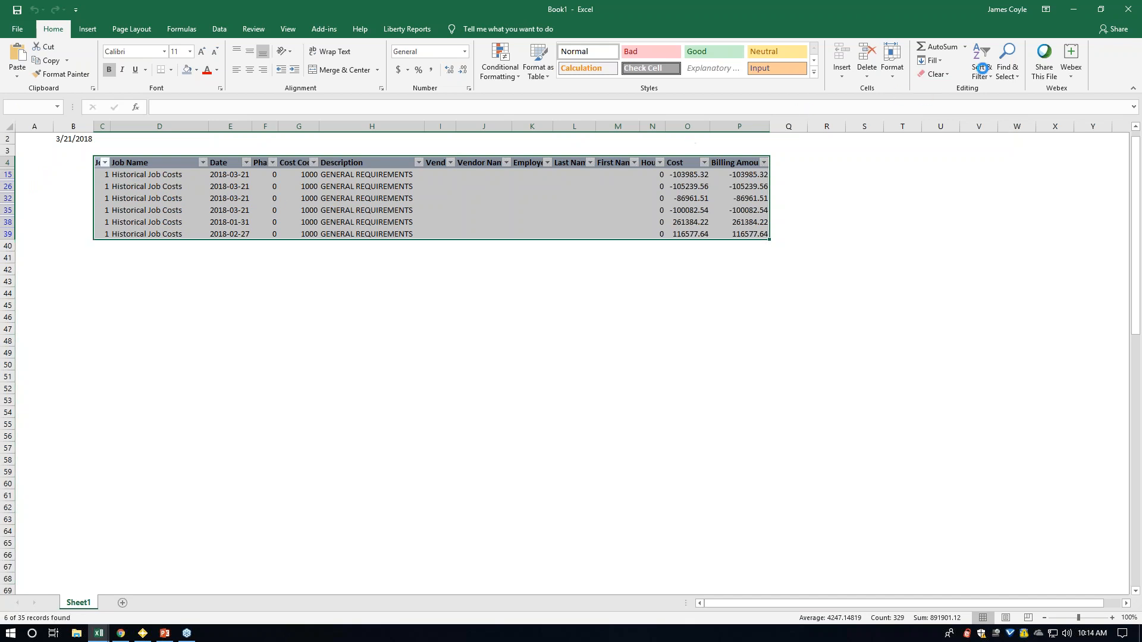
left_click(982, 67)
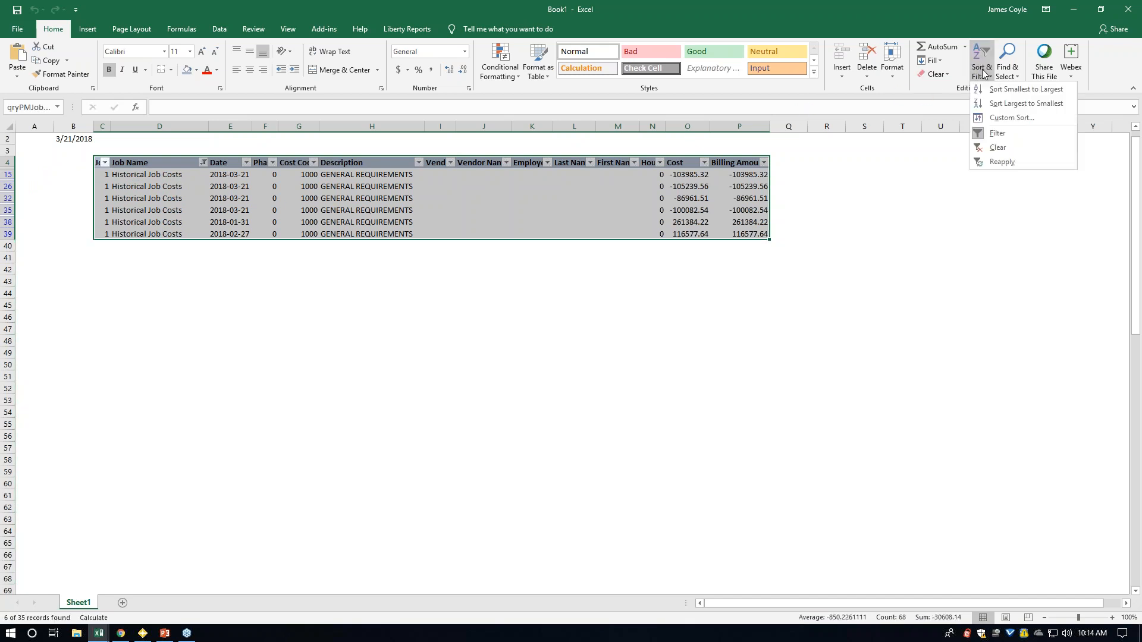
left_click(1000, 133)
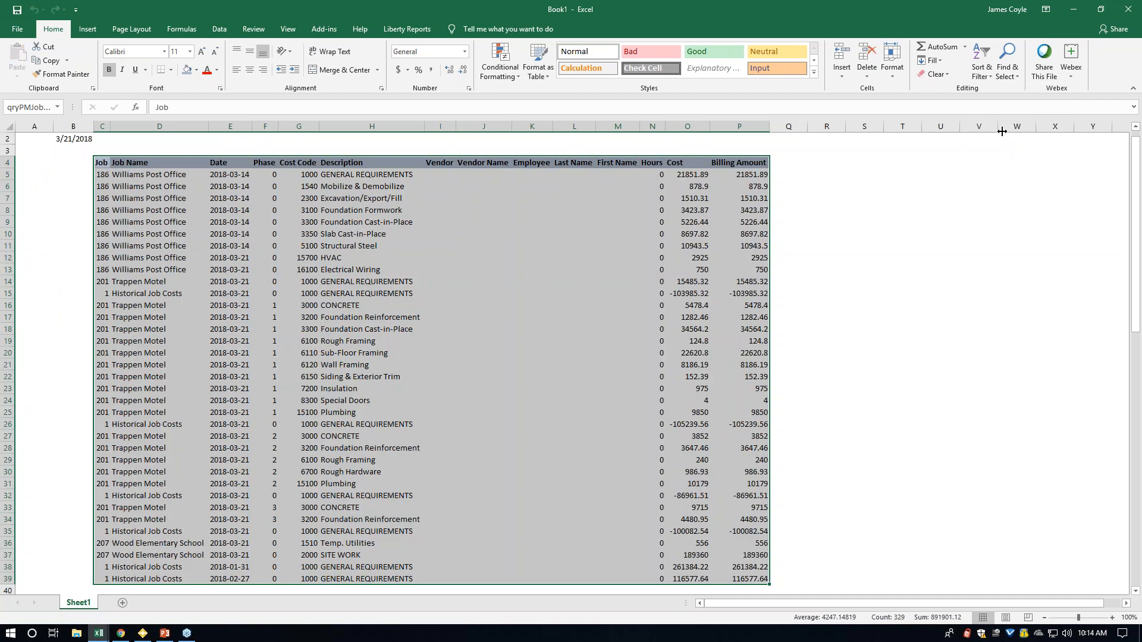
left_click(888, 280)
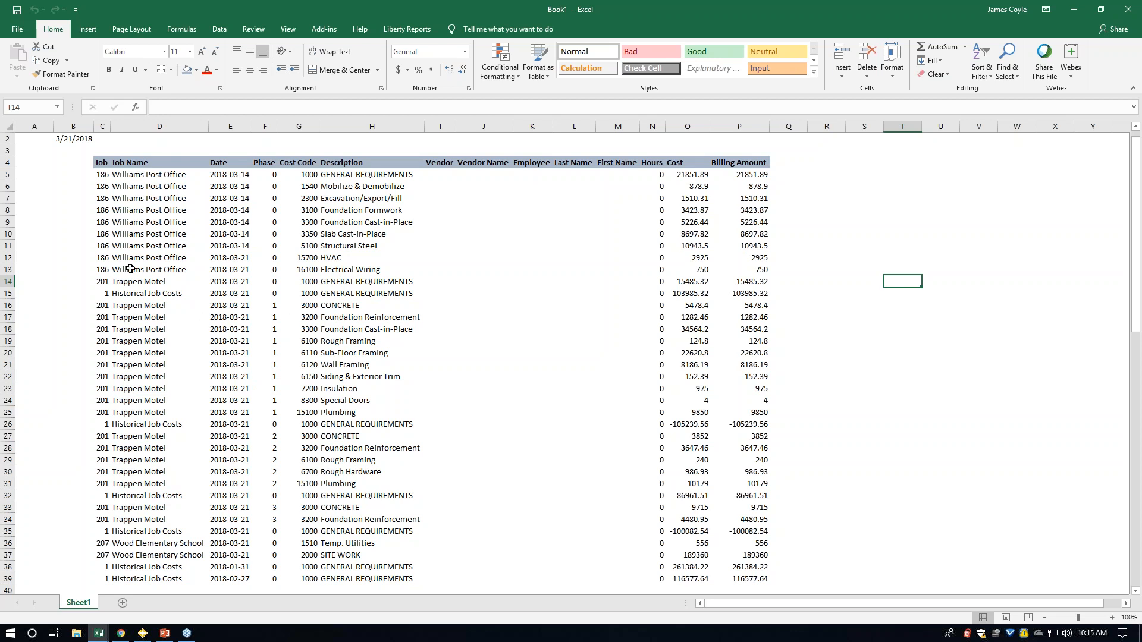
Create a PivotTable on a new worksheet from the qryPMJobCost named range.
left_click(58, 107)
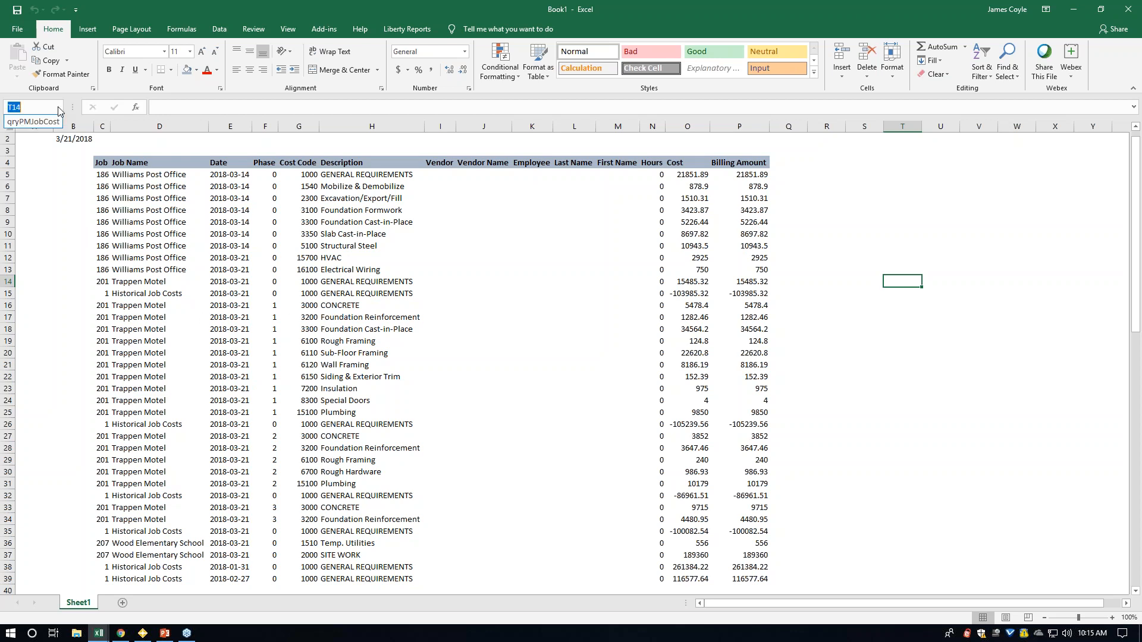
left_click(34, 121)
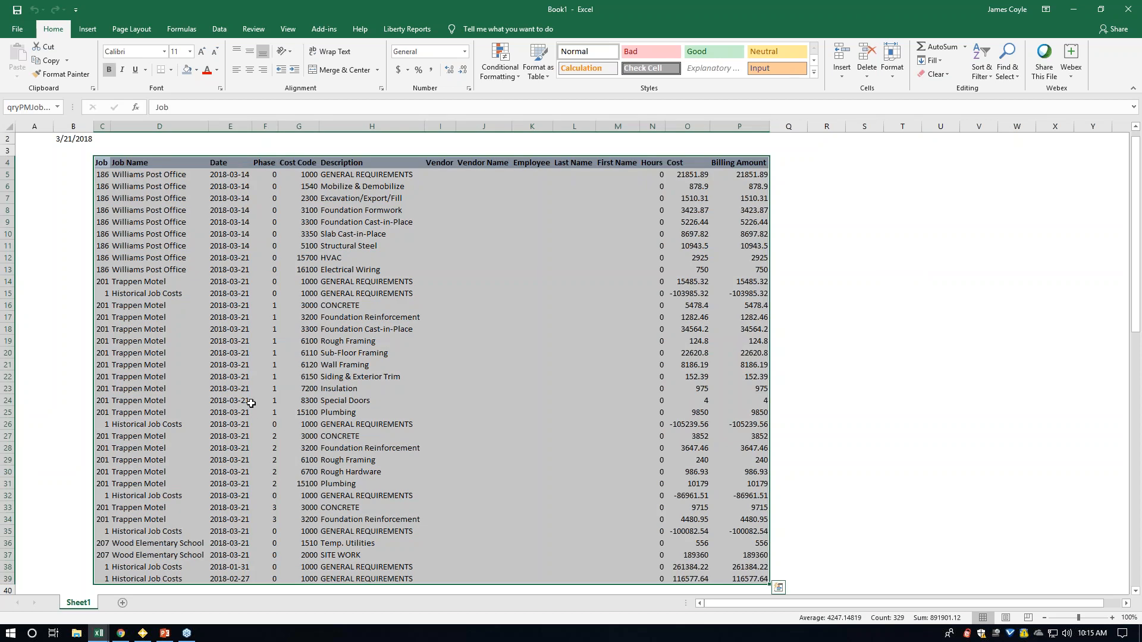
left_click(87, 30)
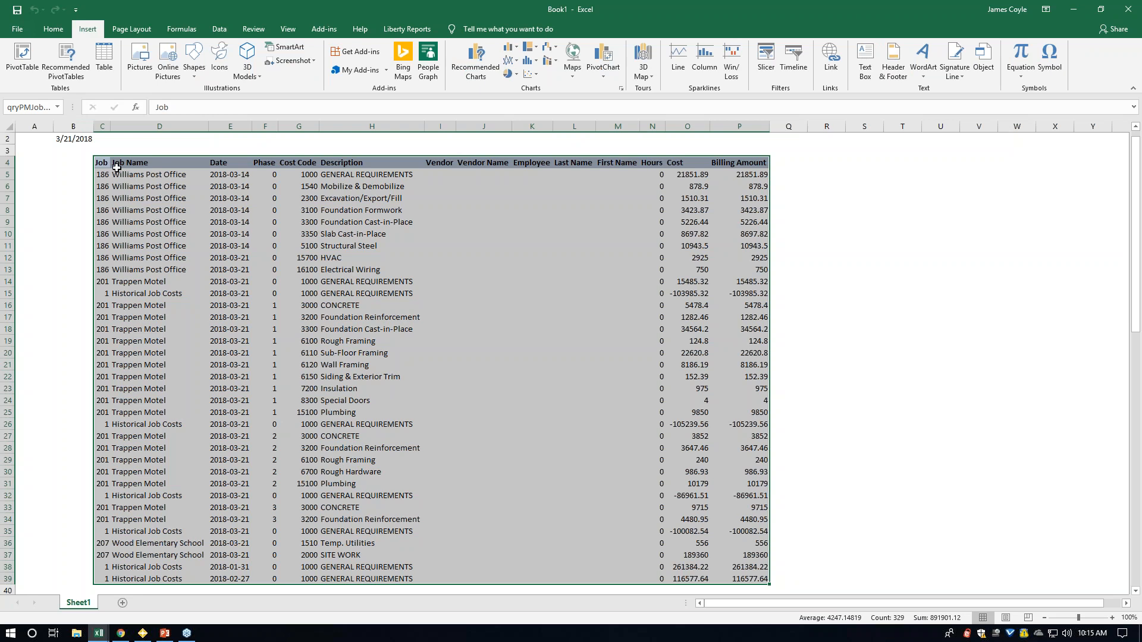
left_click(27, 64)
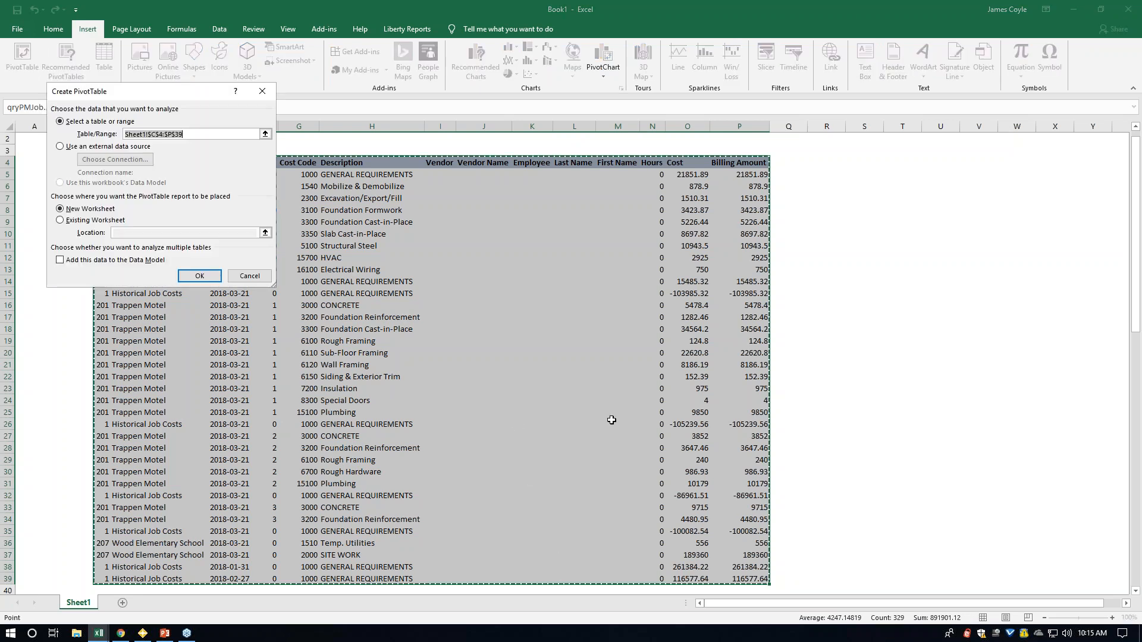
left_click(200, 277)
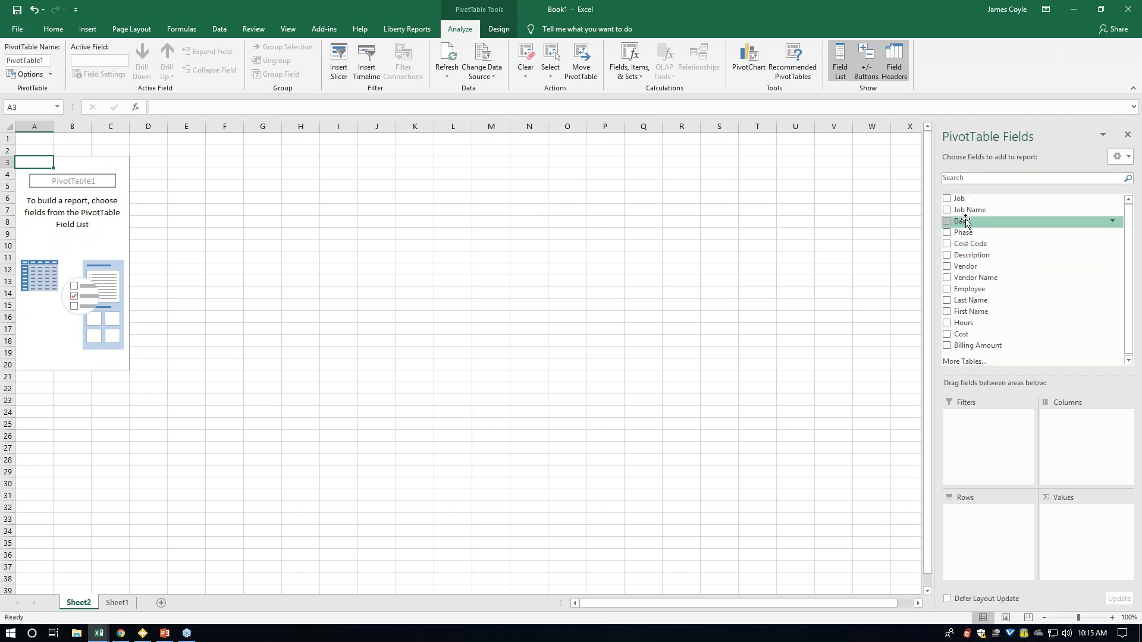
Lay out the PivotTable with Job as rows, Cost Code as columns, and Cost and Billing Amount as summed values.
left_click_drag(964, 201, 975, 523)
left_click_drag(978, 243, 1056, 410)
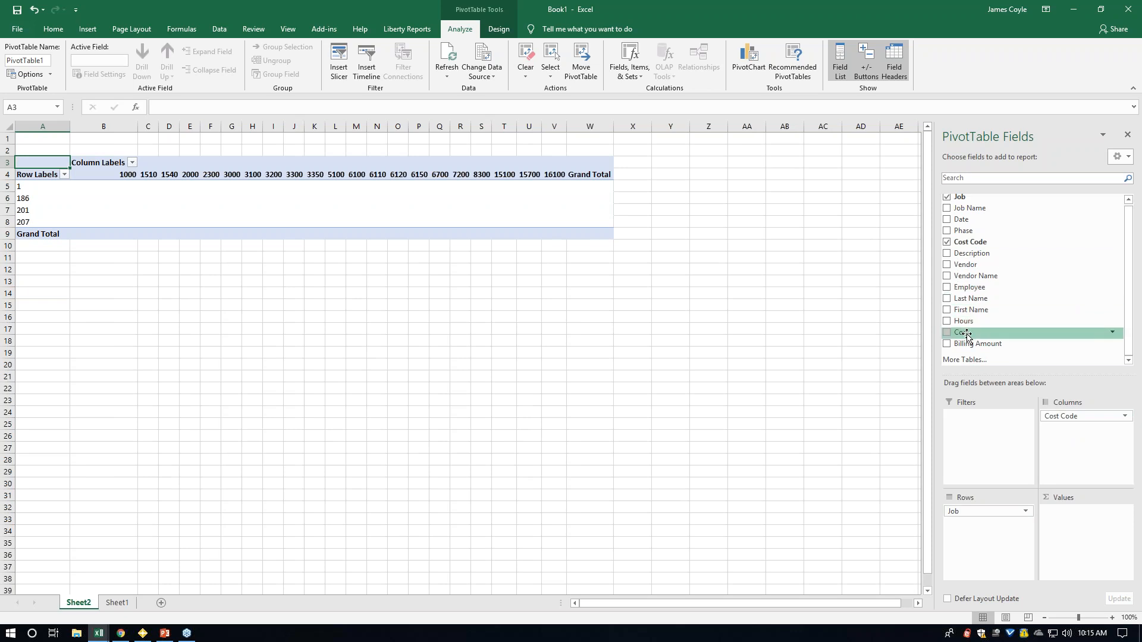
left_click_drag(1078, 526, 1076, 524)
left_click_drag(977, 344, 1075, 547)
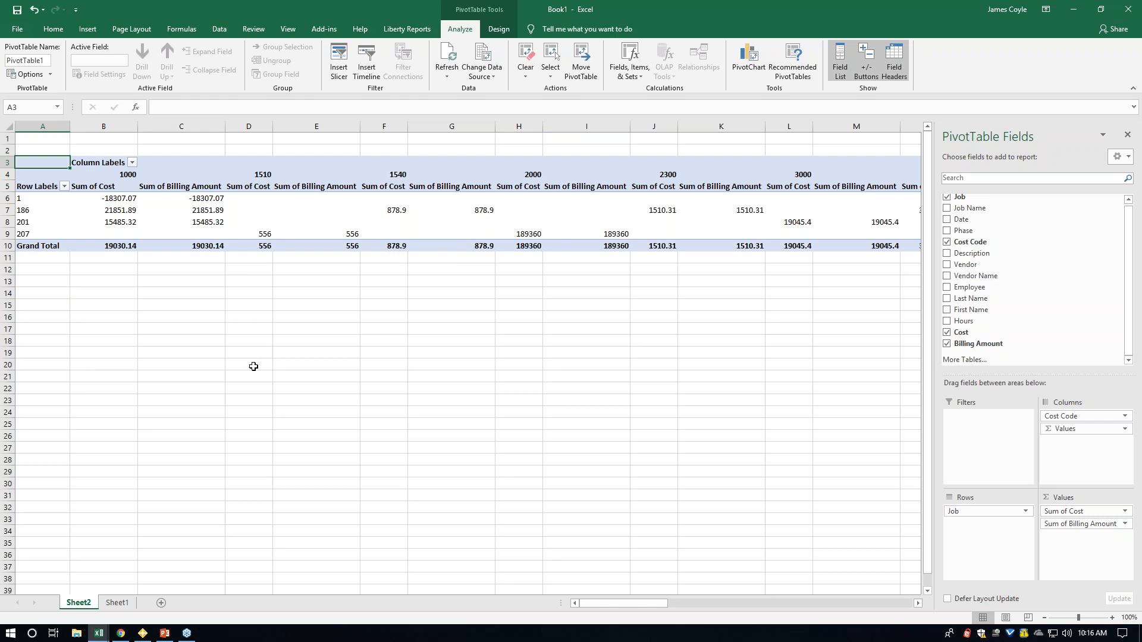
Drill into the PivotTable amount for job 186, cost code 1000, on a new sheet, and return to Sheet1.
double_click(121, 213)
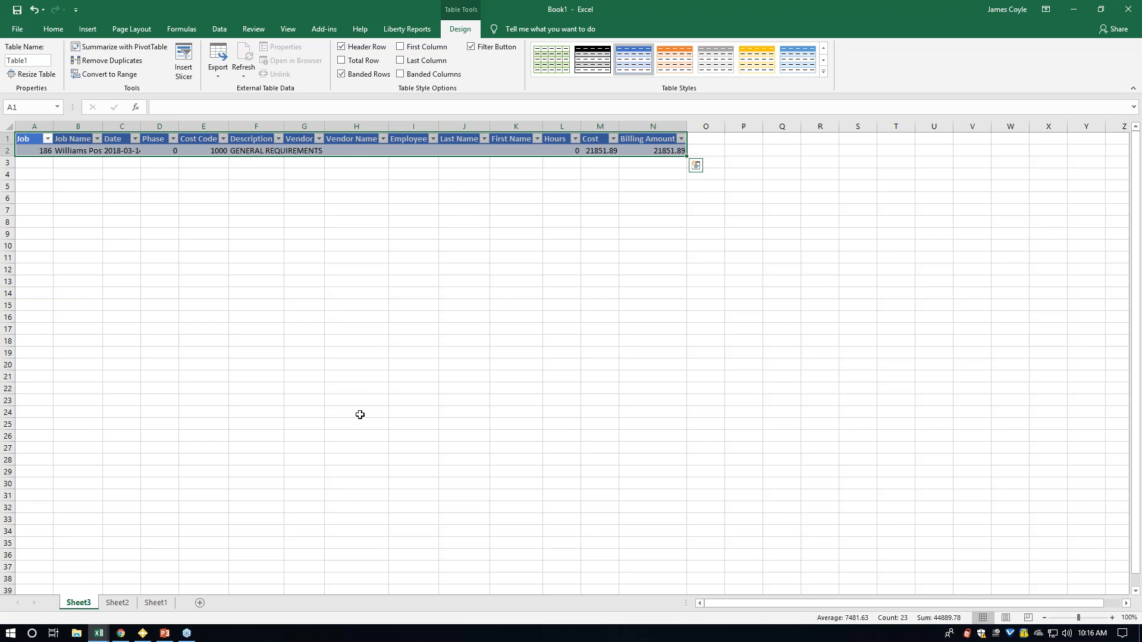
left_click(118, 602)
left_click(156, 602)
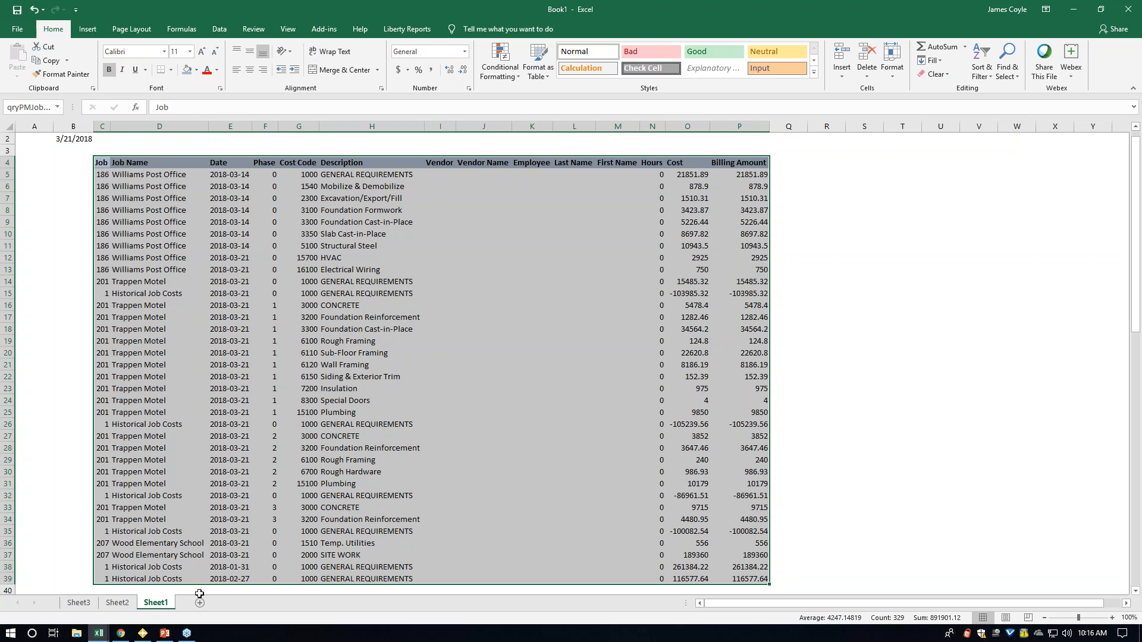
Look at the Sage 100 Contractor templates in Liberty Reports Desktop, and bring up the AP Invoice Aging1 workbook in Excel full screen.
left_click(144, 639)
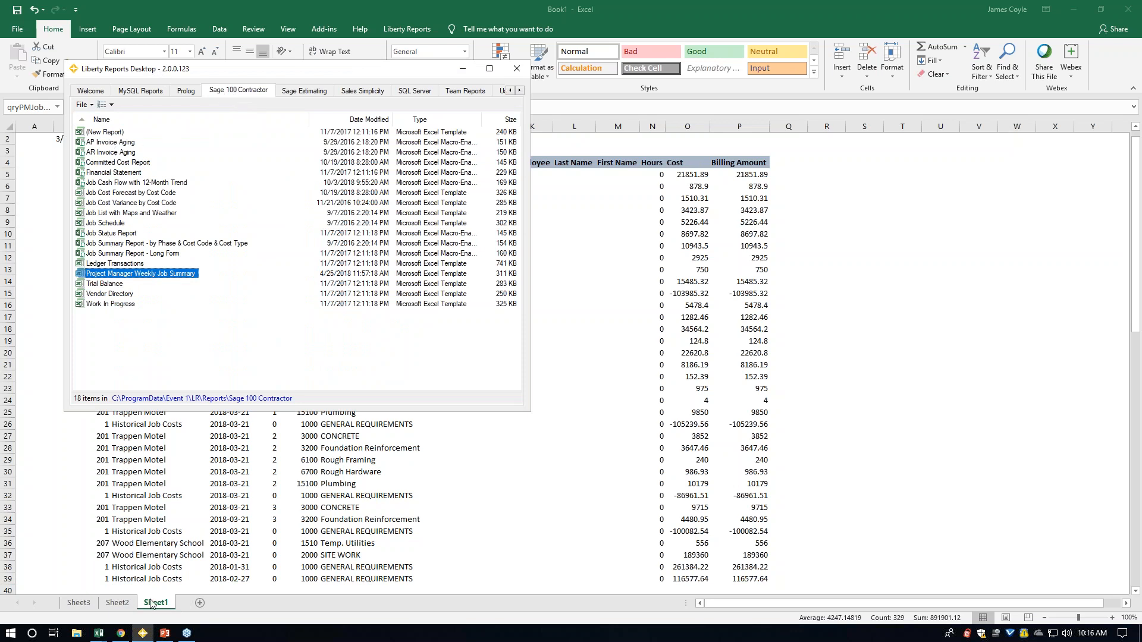
left_click(99, 634)
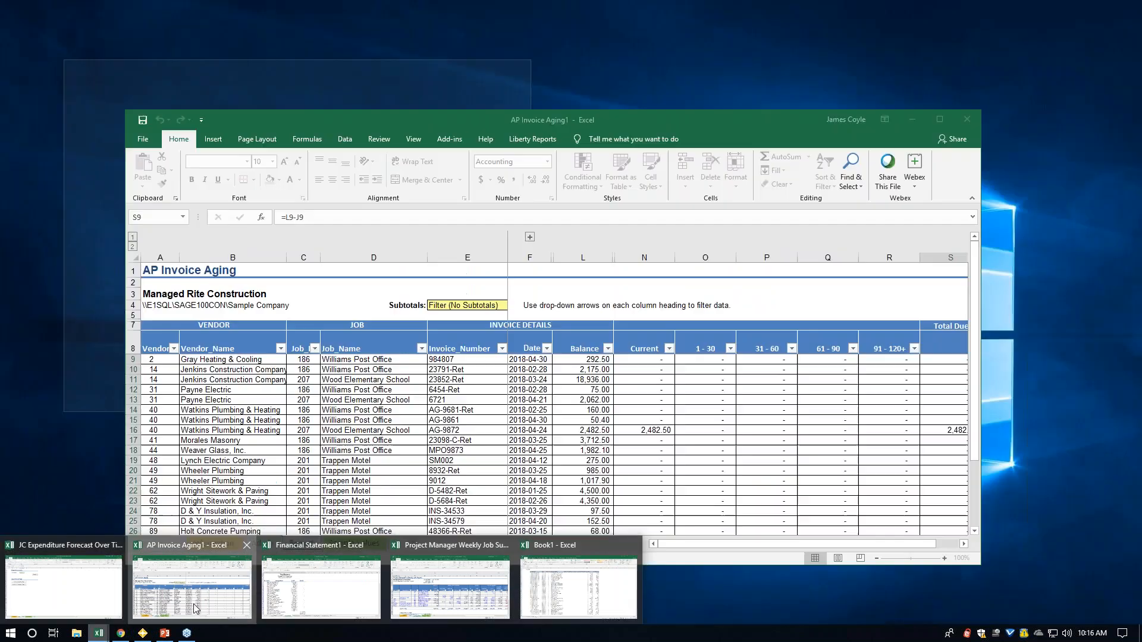
left_click(193, 604)
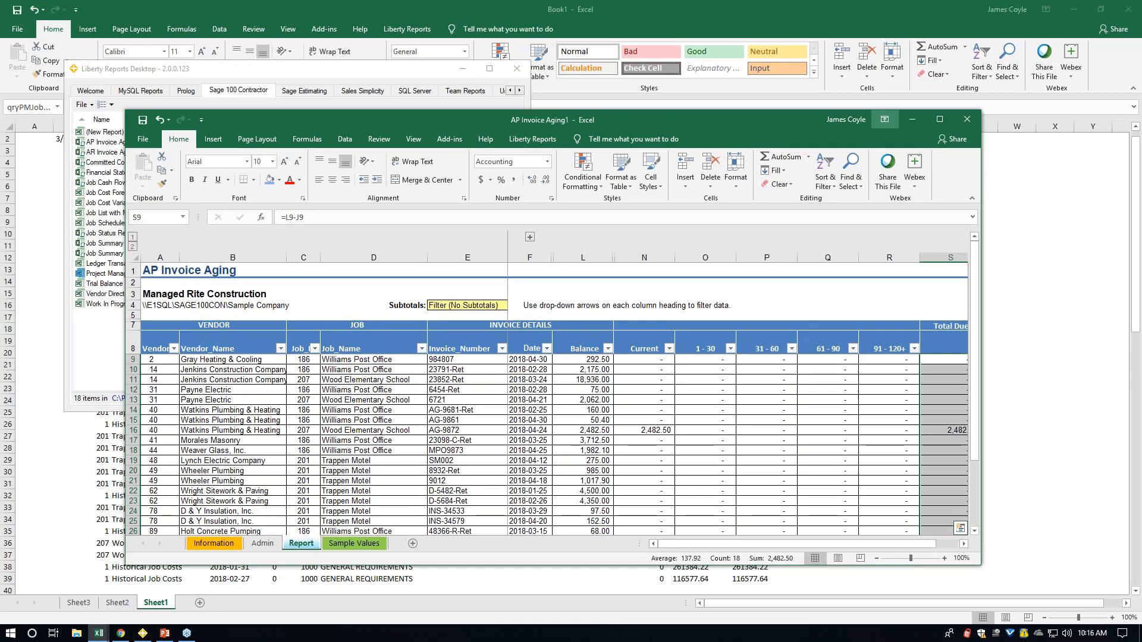
left_click(939, 120)
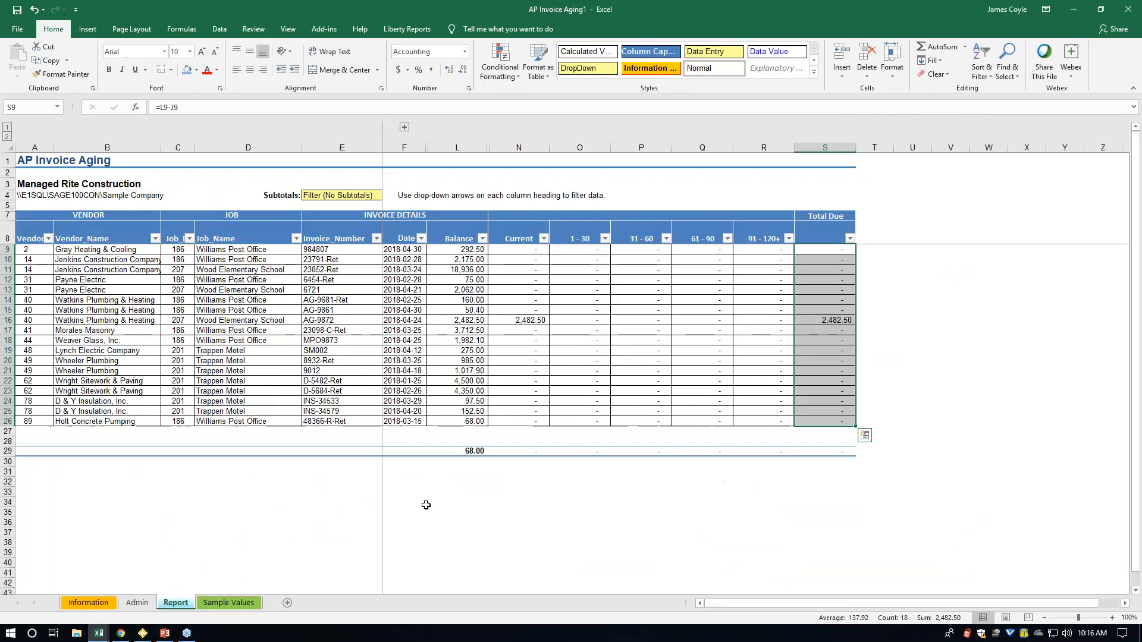
Review the AP Invoice Aging Information and Admin sheets, and expand and re-collapse the Report sheet's hidden invoice detail columns.
left_click(88, 603)
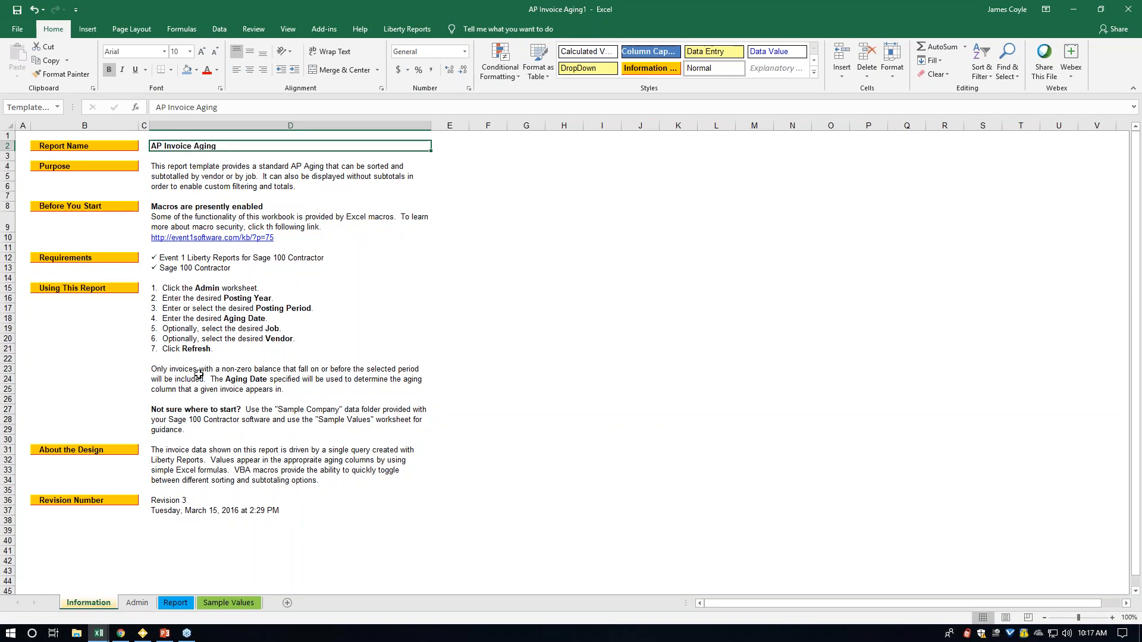
left_click(137, 603)
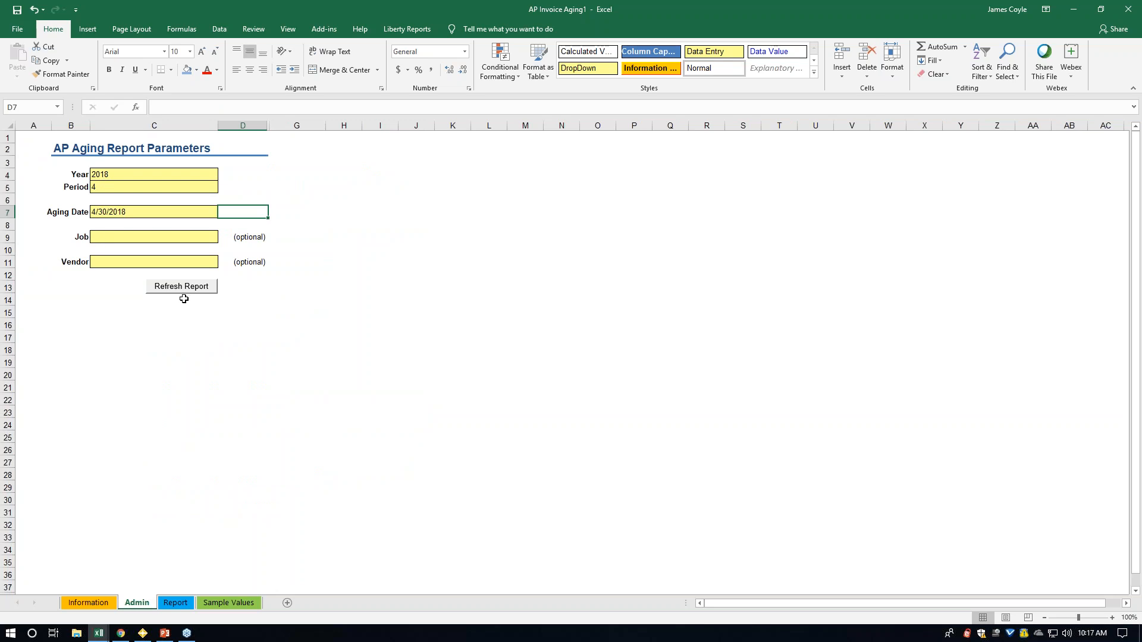
left_click(177, 605)
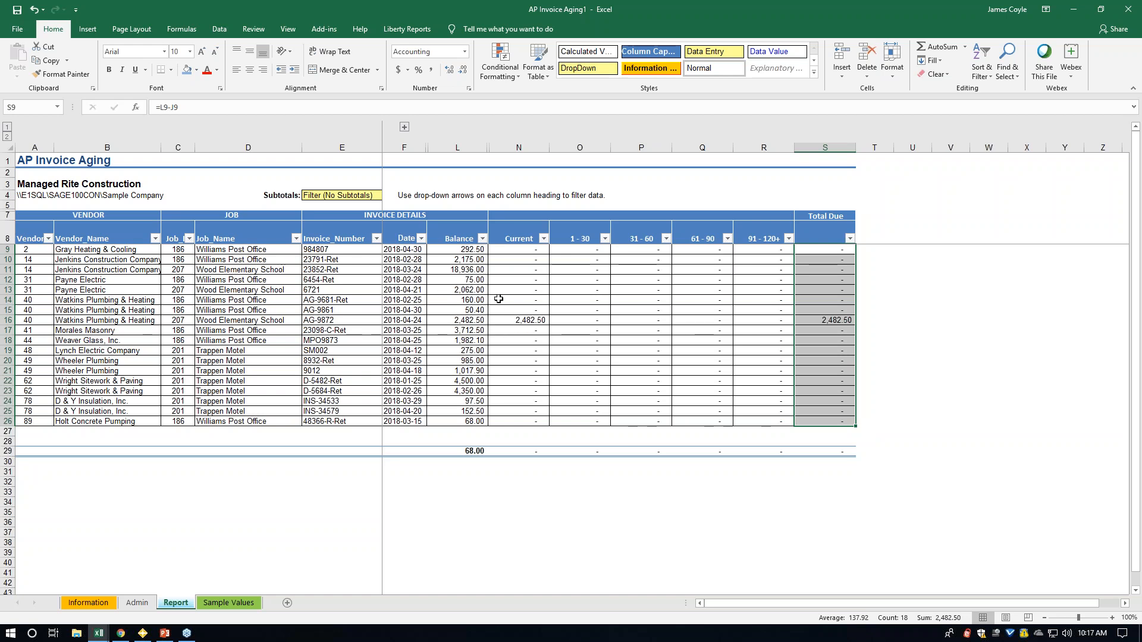
left_click(404, 128)
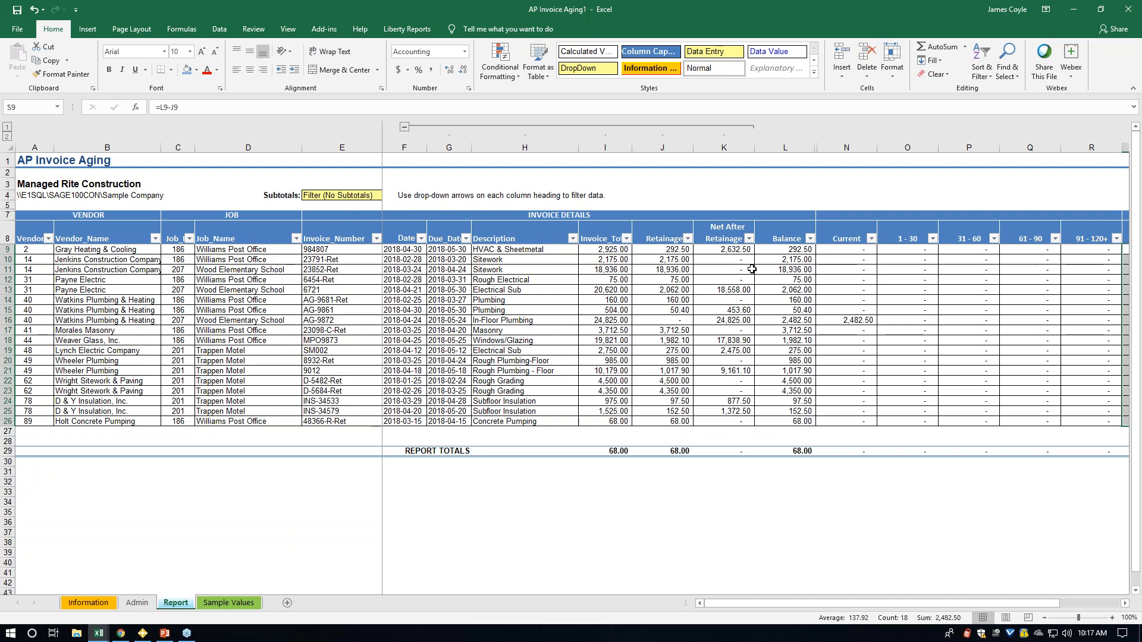
left_click(403, 127)
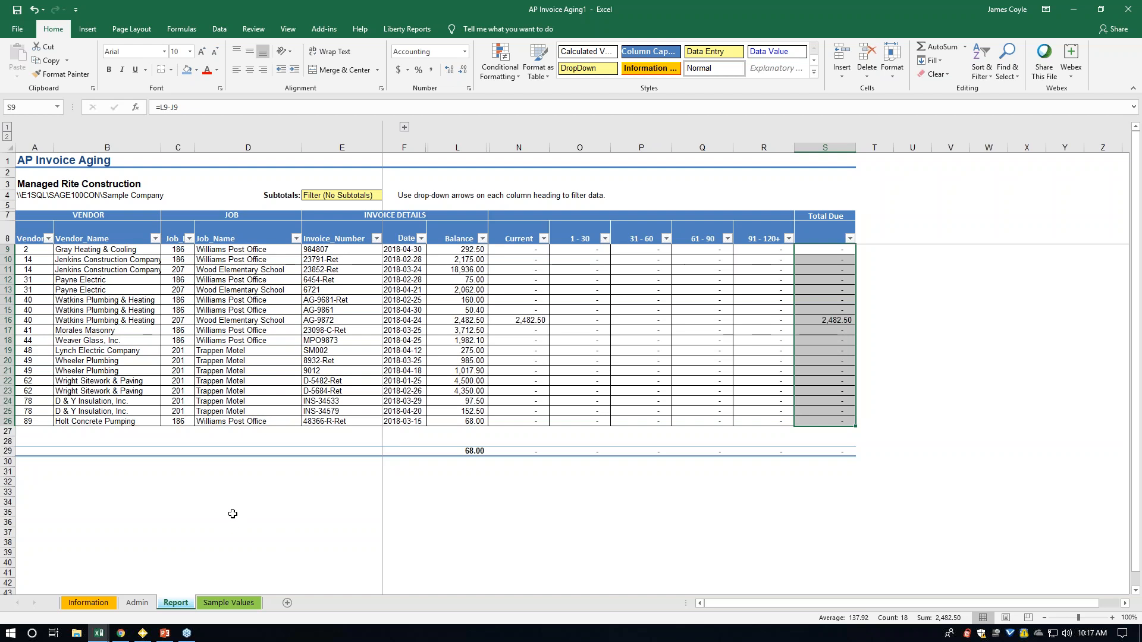
Set the AP Invoice Aging report's Subtotals option to Subtotal by Job.
left_click(327, 196)
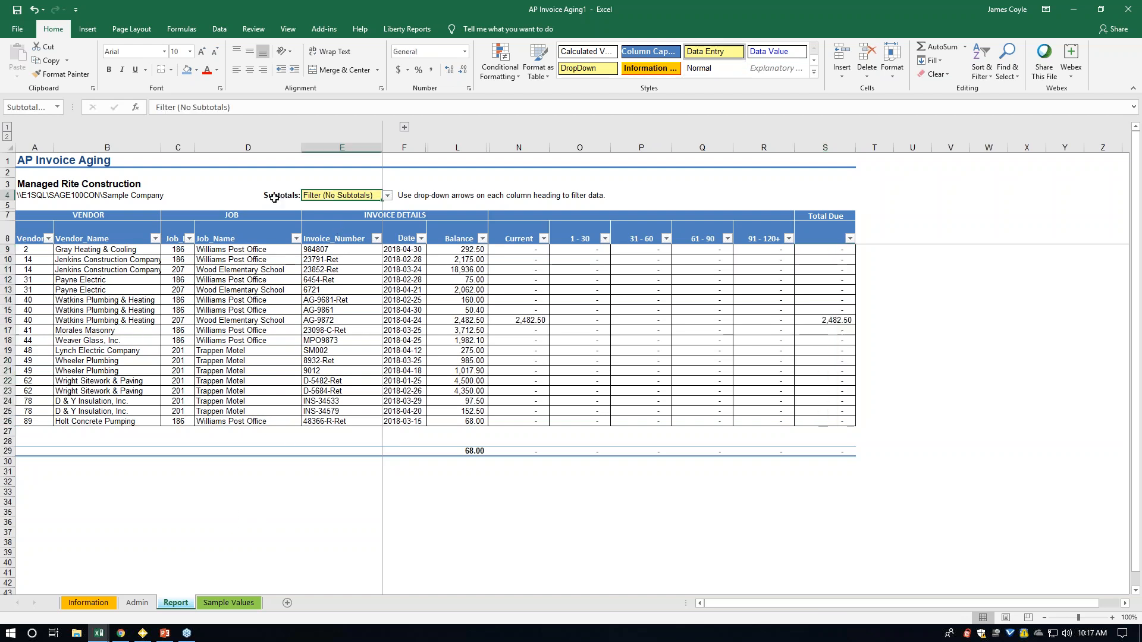
left_click(388, 196)
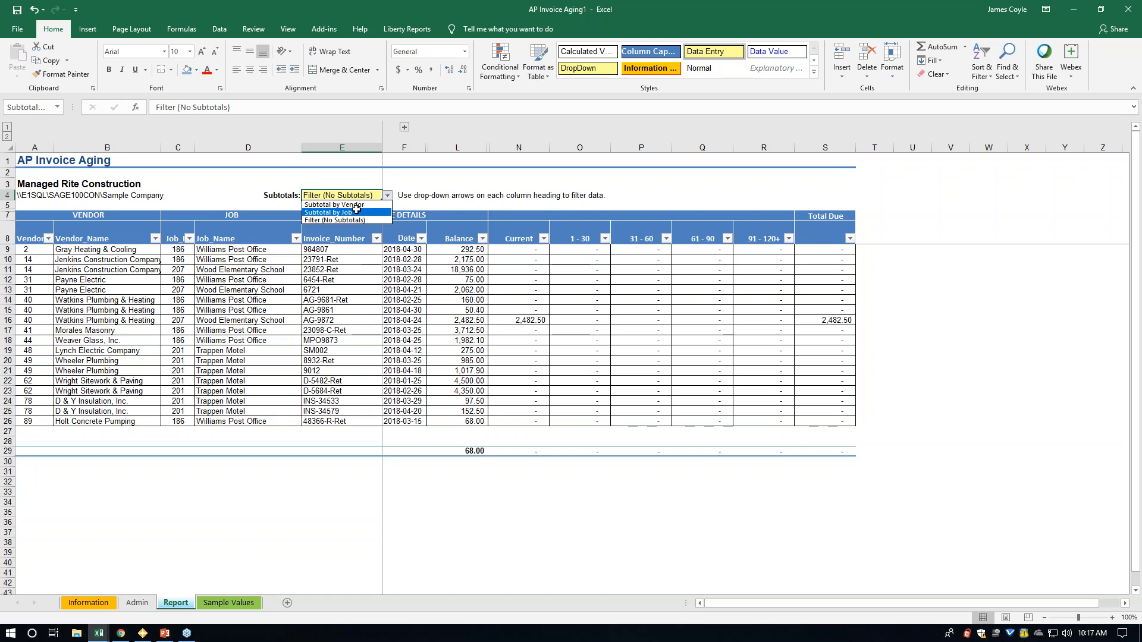
key("Escape")
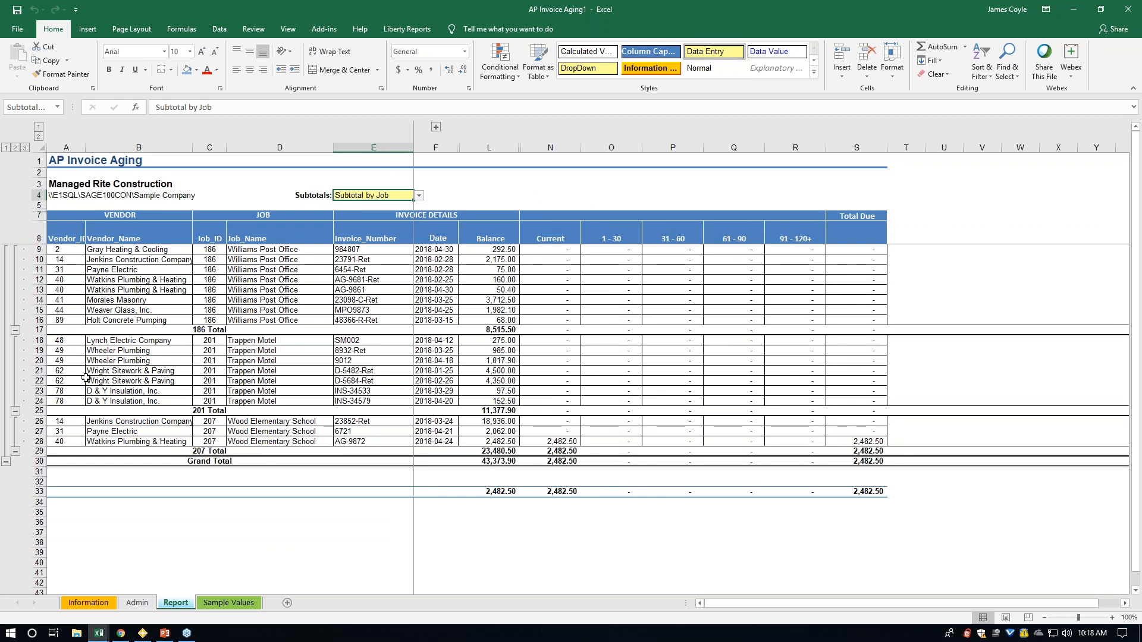
Collapse the AP aging report to job totals, expand all rows again, and examine the job 186 invoices.
left_click(15, 148)
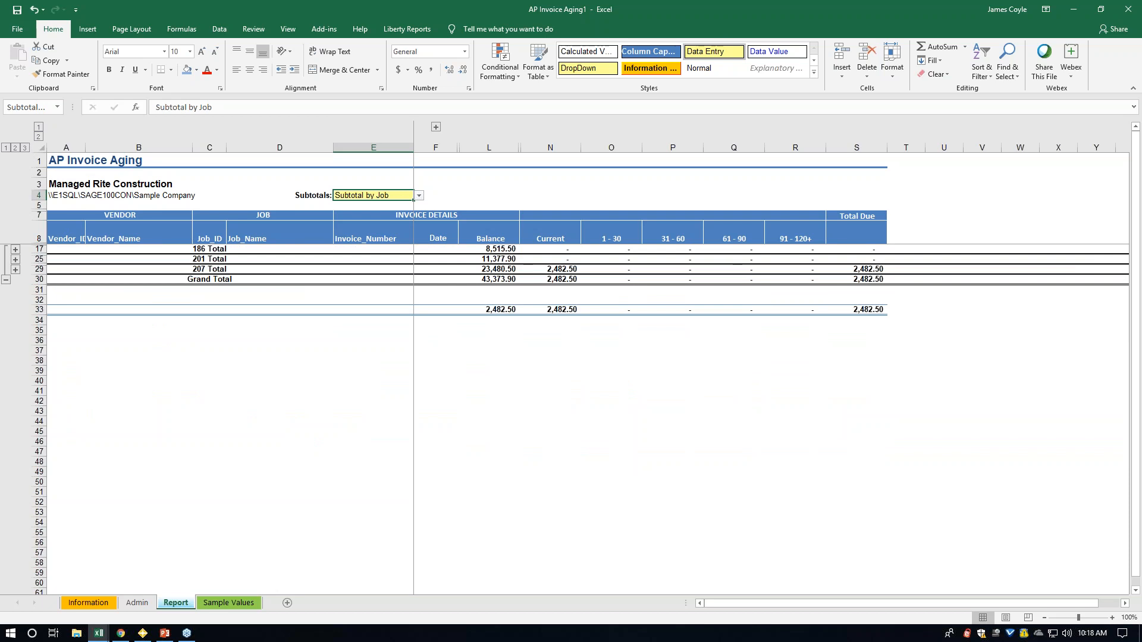
left_click(24, 147)
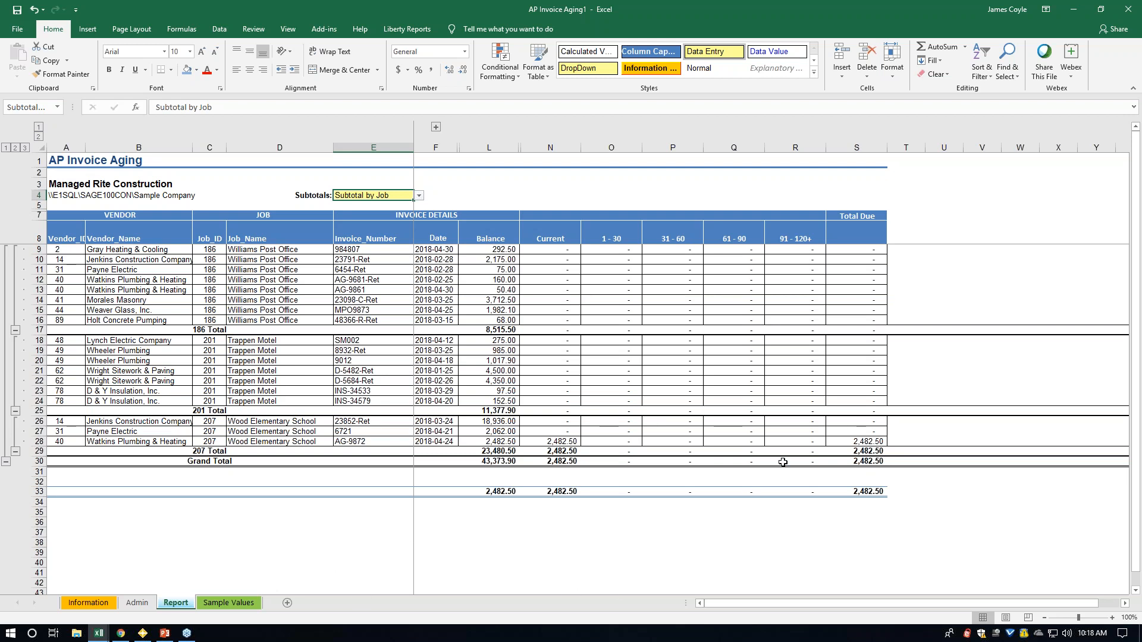
left_click_drag(55, 250, 558, 321)
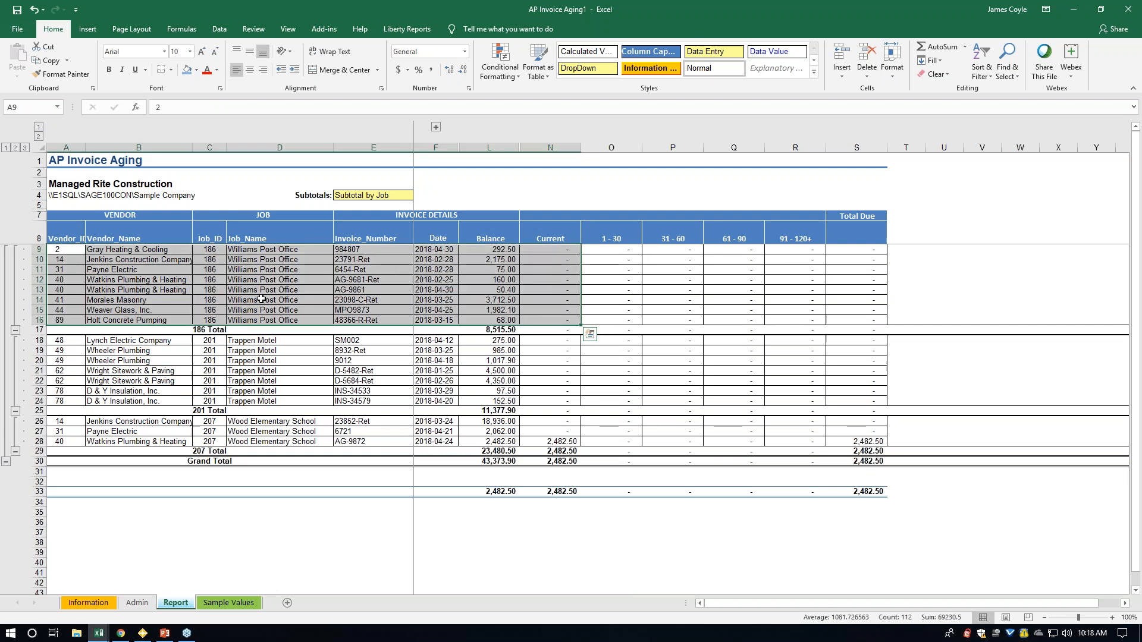
left_click(299, 523)
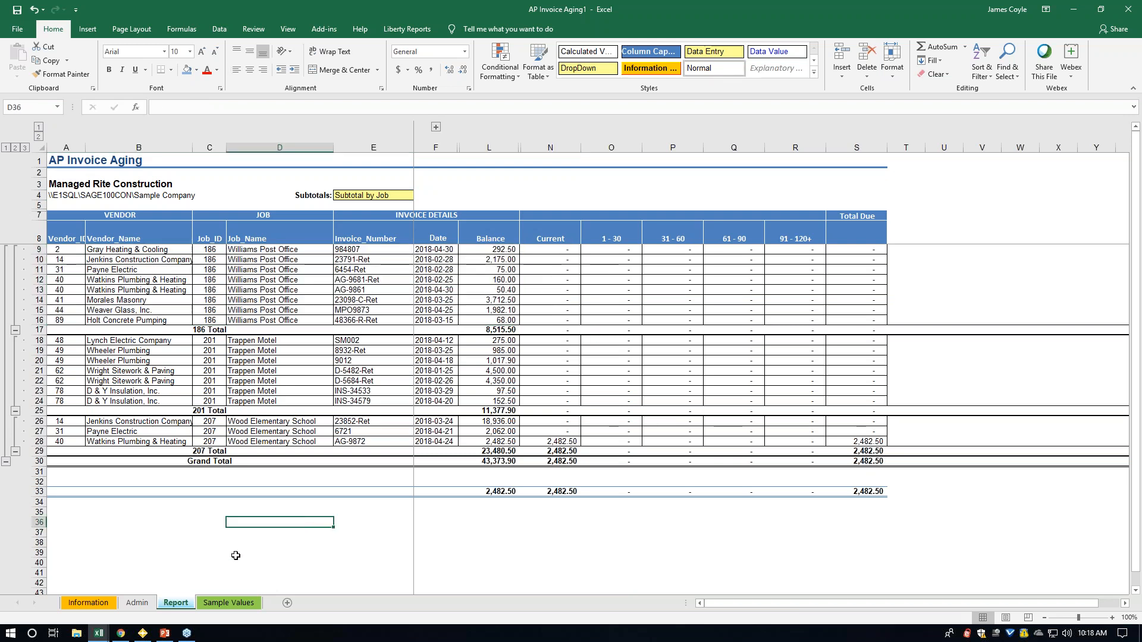
Bring up the Financial Statement1 workbook full screen and review its Admin, Trial Balance, Balance Sheet and Income Statement sheets.
left_click(99, 635)
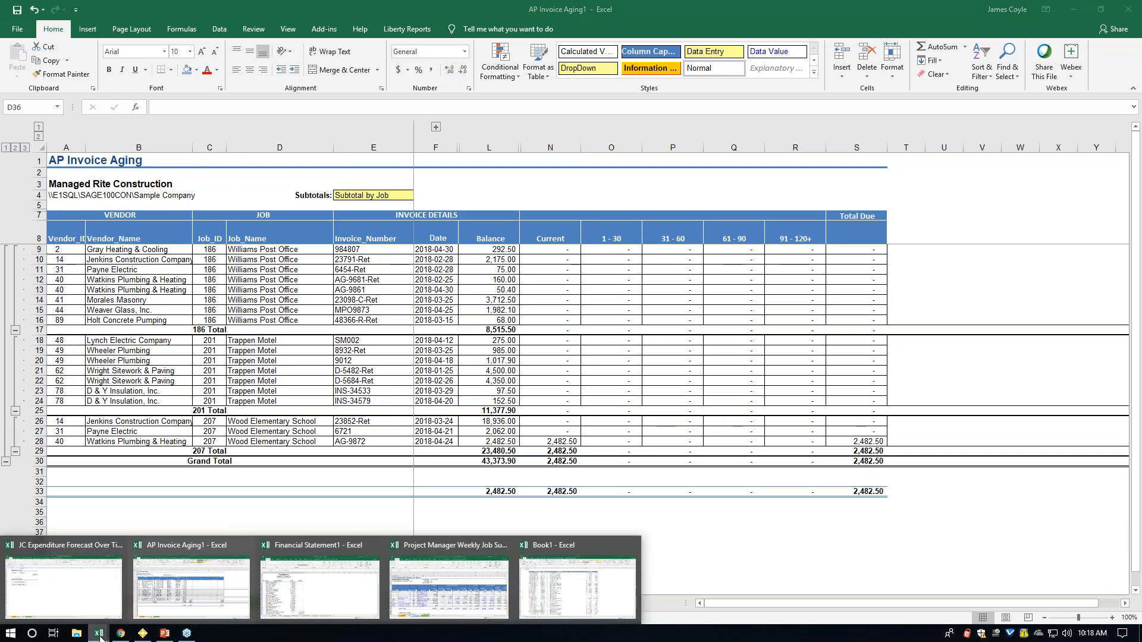
left_click(302, 595)
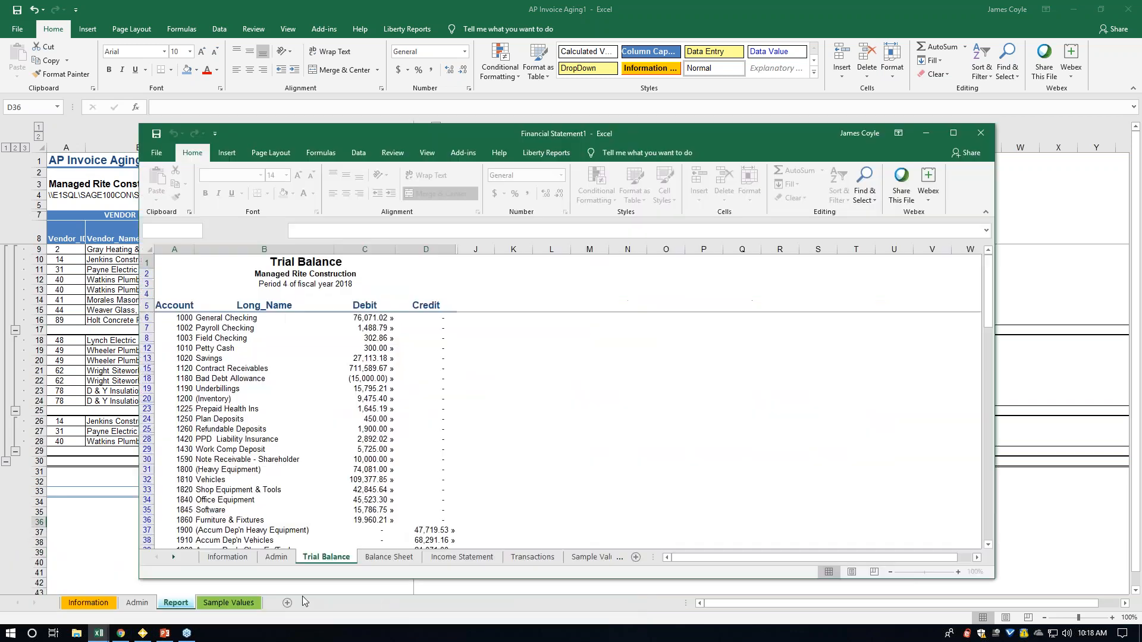
left_click(955, 133)
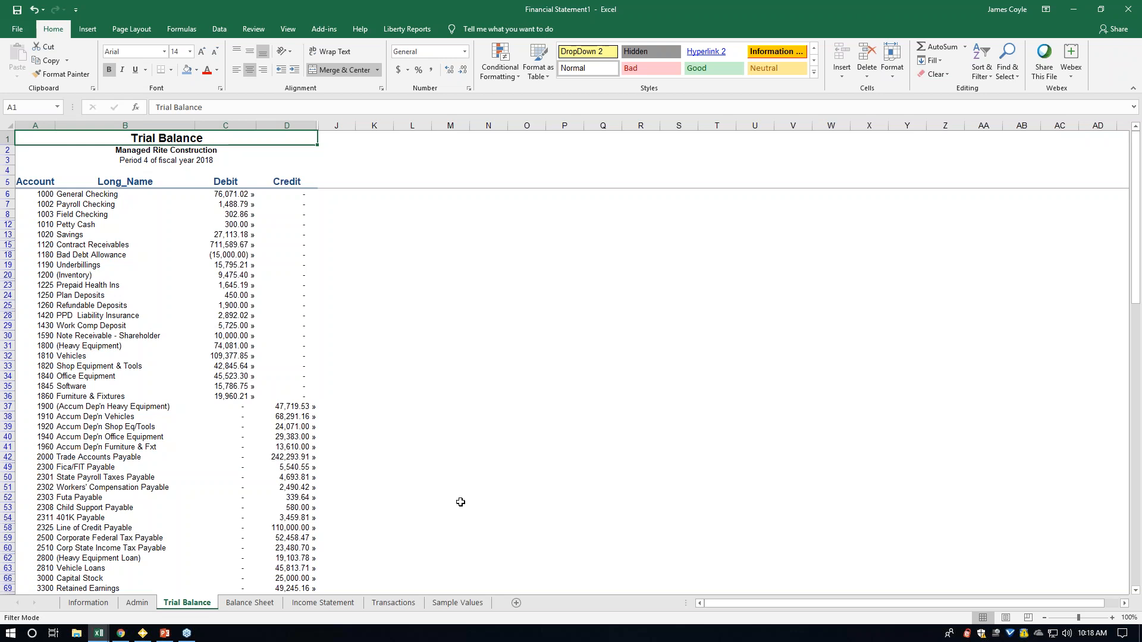
left_click(142, 602)
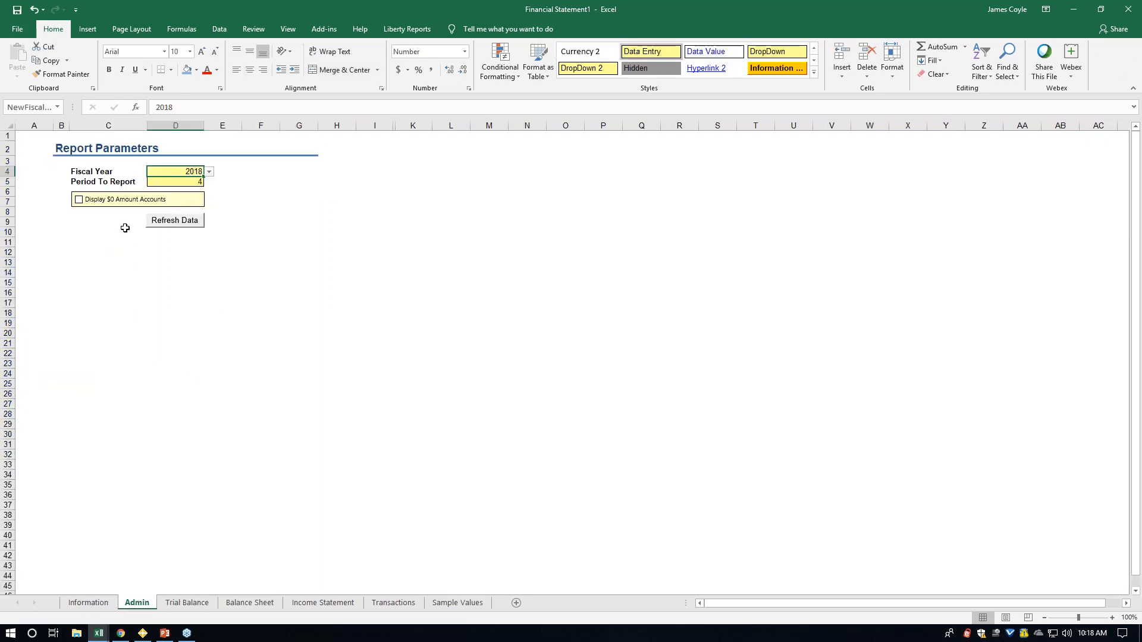
left_click(189, 604)
left_click(233, 605)
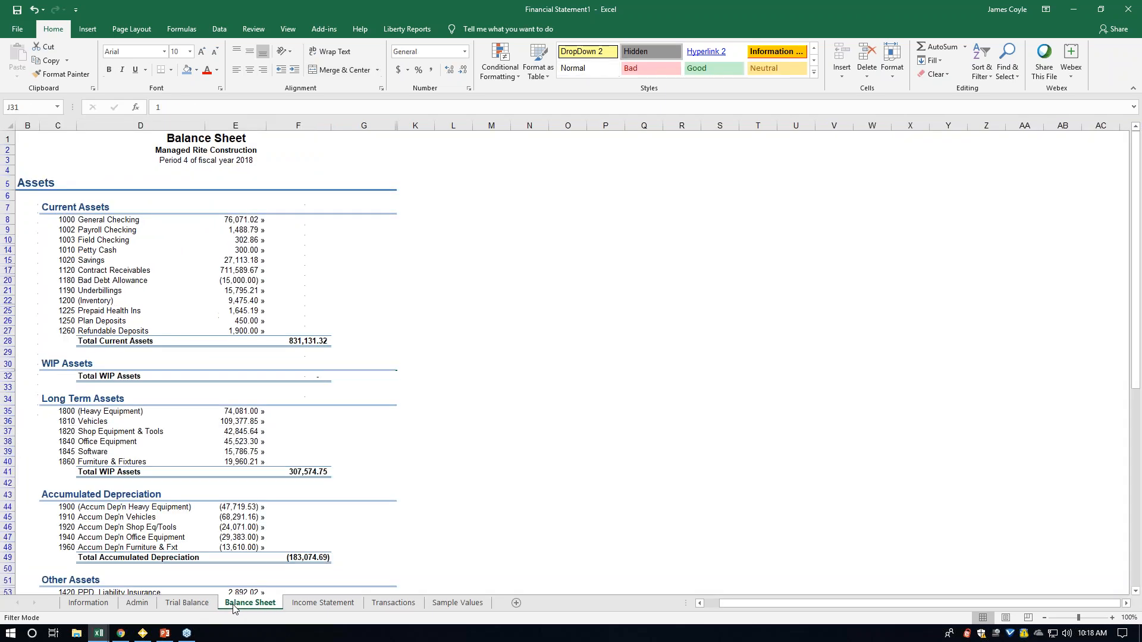
left_click(326, 602)
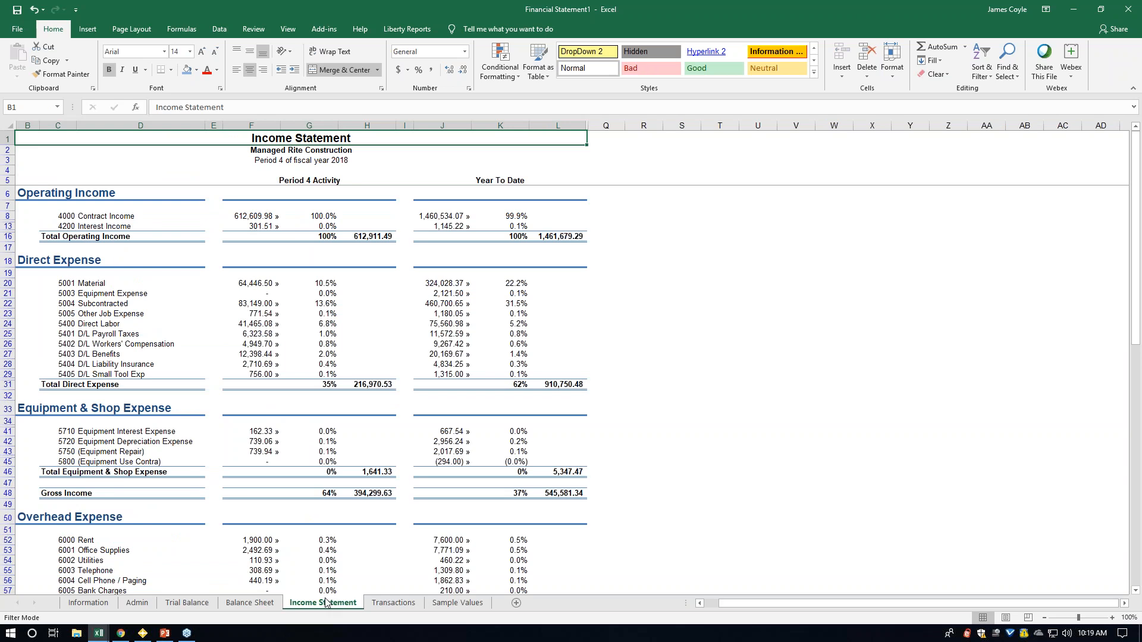
Drill down to the ledger transactions behind account 5001 Material's Period 4 activity, and minimize the Financial Statement1 workbook.
double_click(262, 285)
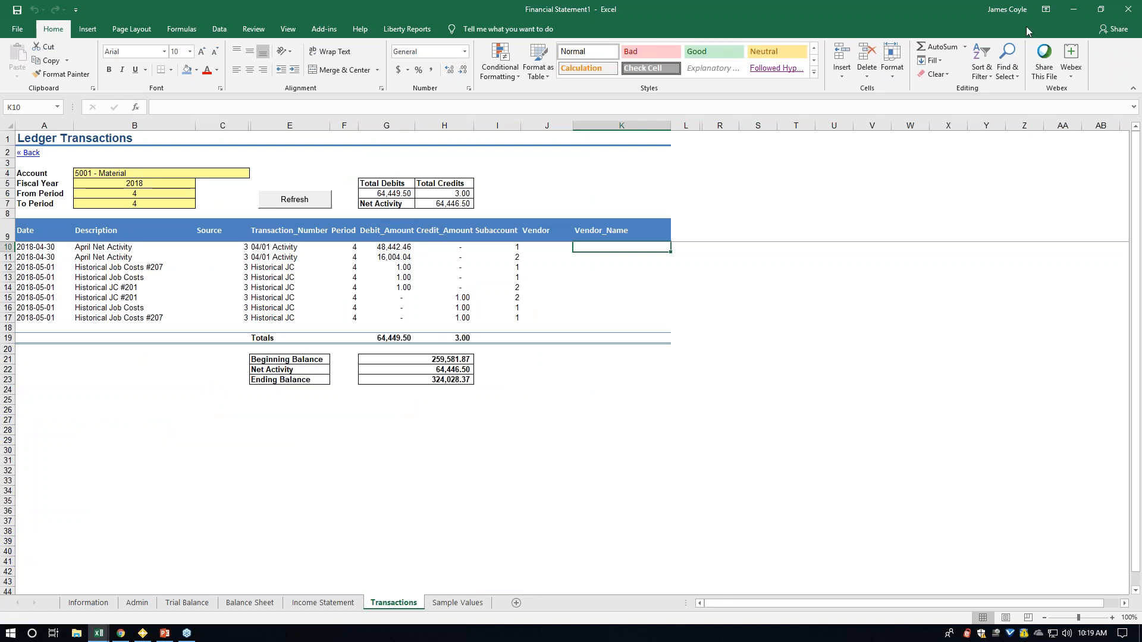
left_click(1072, 13)
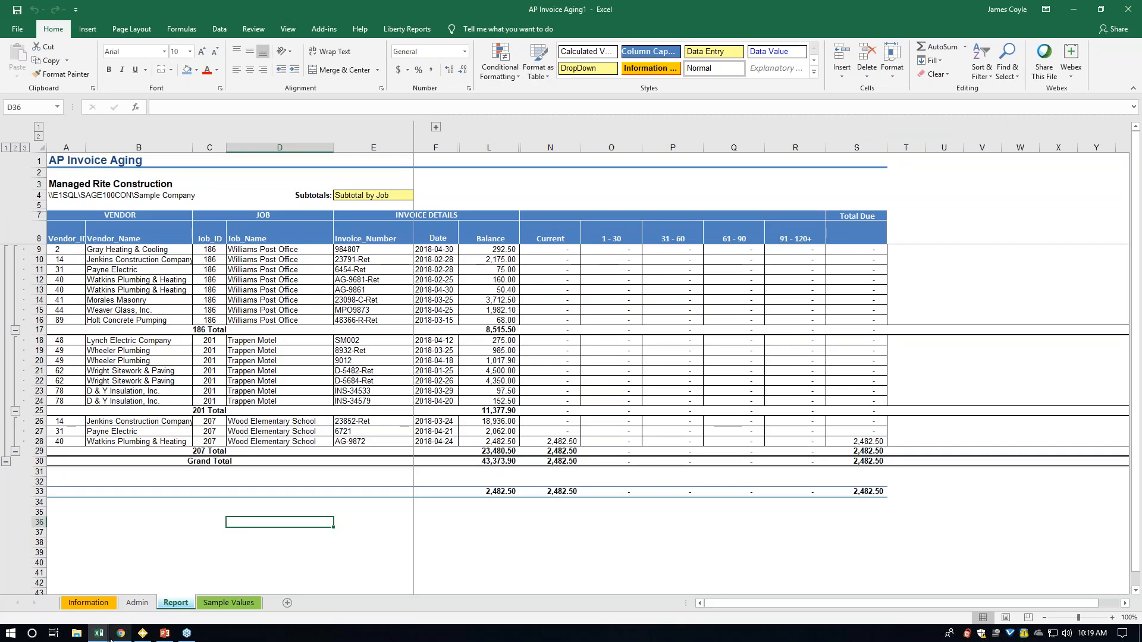
Bring up Project Manager Weekly Job Summary1 full screen, review its Admin report parameters and the Liberty Reports commands, and return to Job Summary.
mouse_move(99, 637)
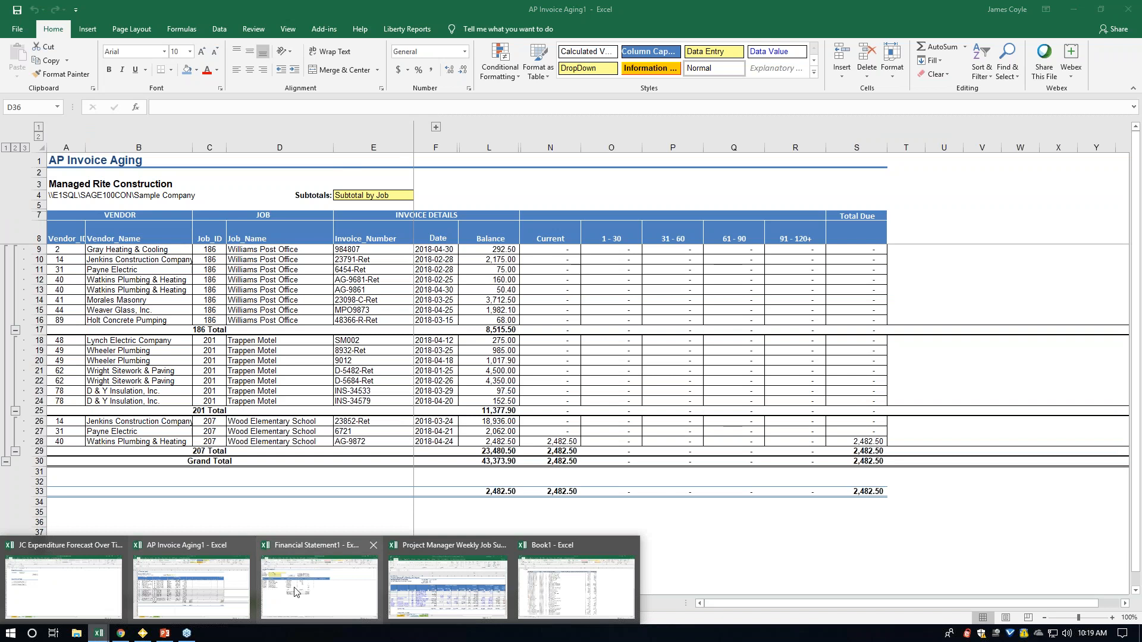
left_click(448, 581)
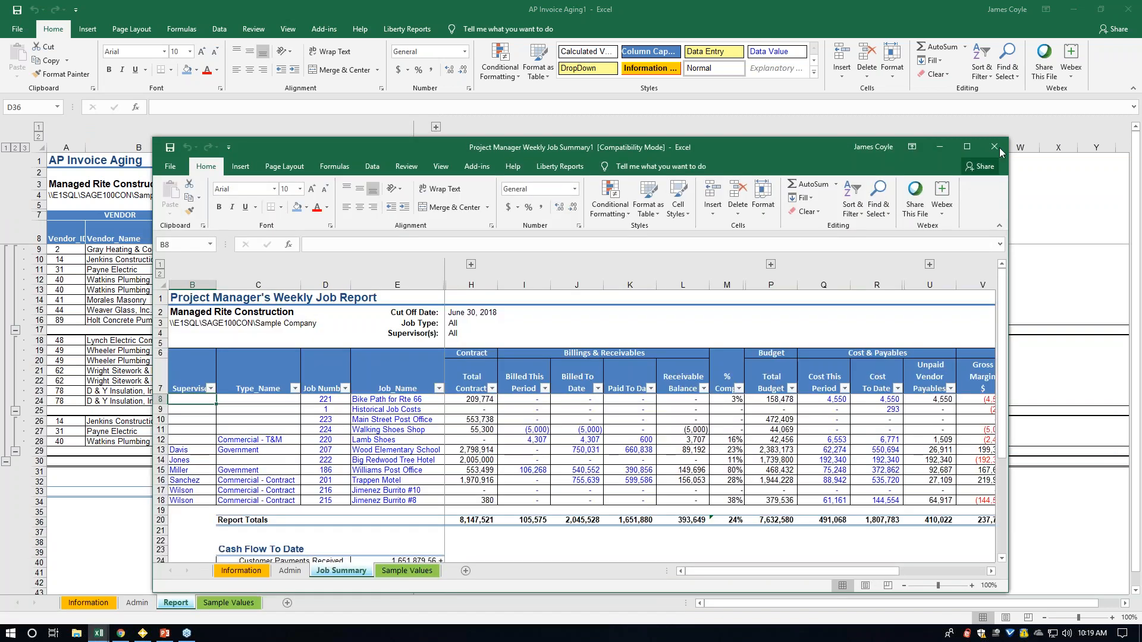
left_click(964, 147)
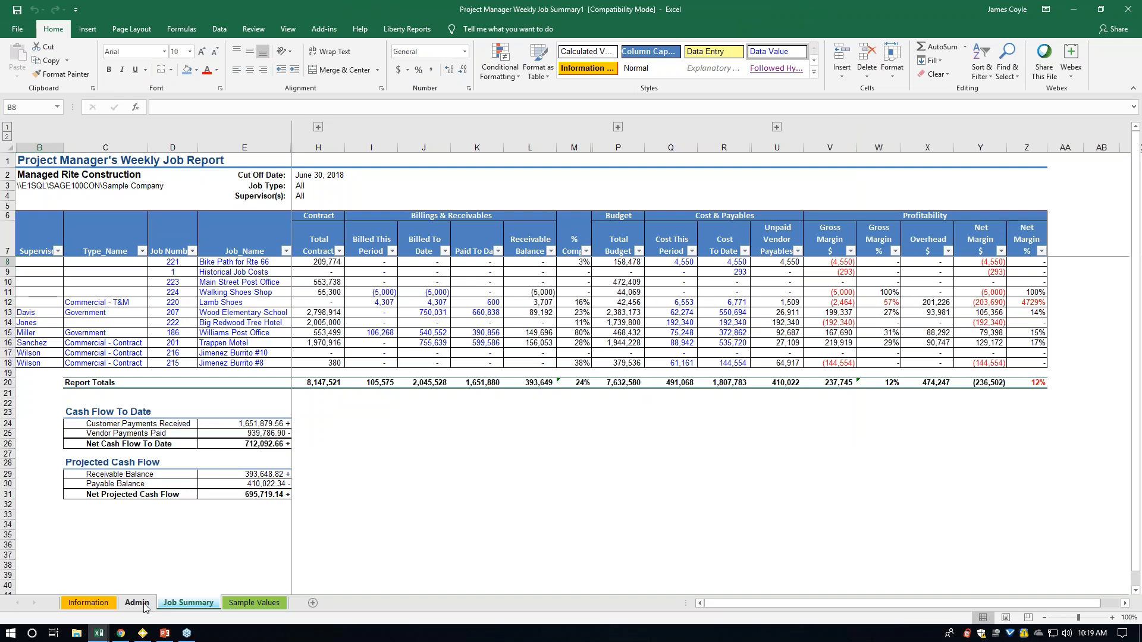
left_click(143, 605)
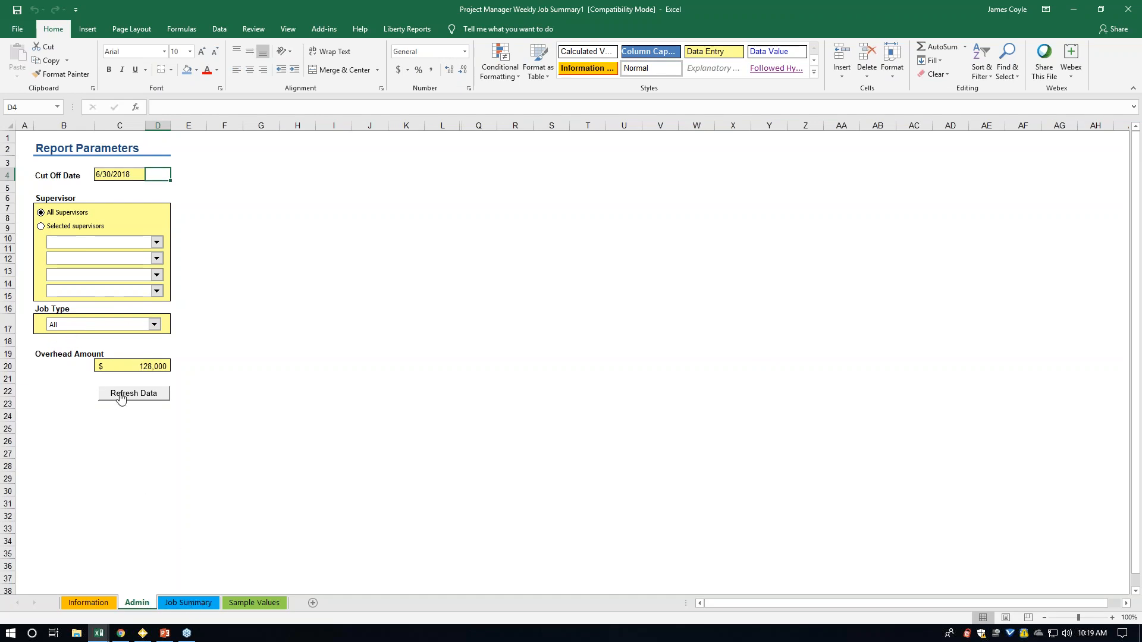
left_click(402, 29)
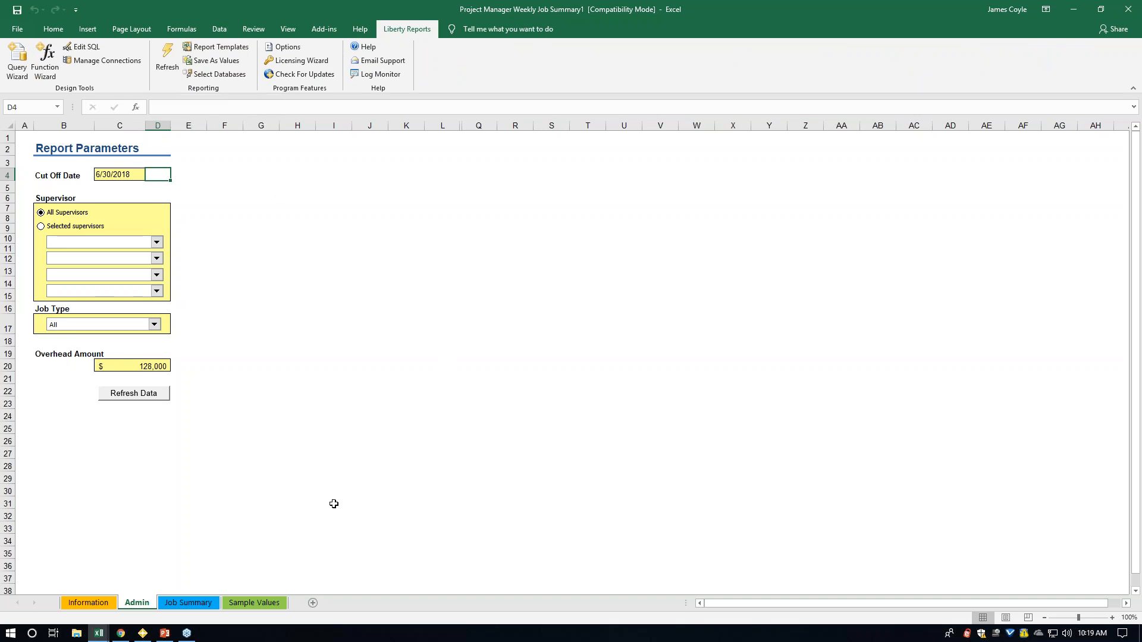
left_click(199, 604)
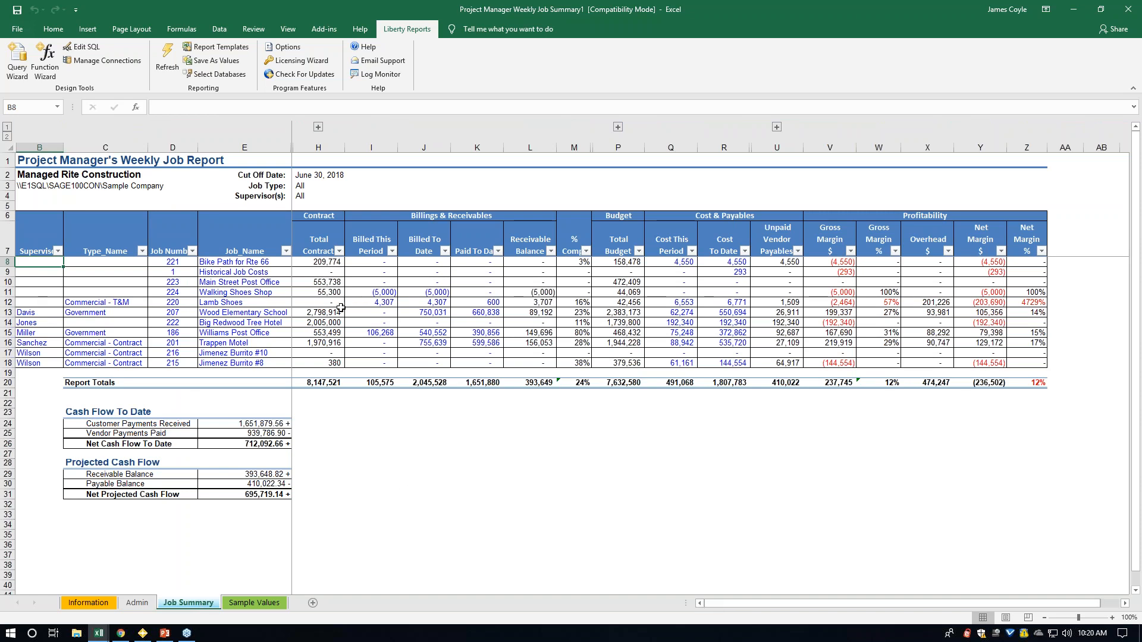
Expand and re-collapse the Contract and Budget detail columns on Job Summary, and expand the AP invoice and payment columns.
left_click(319, 128)
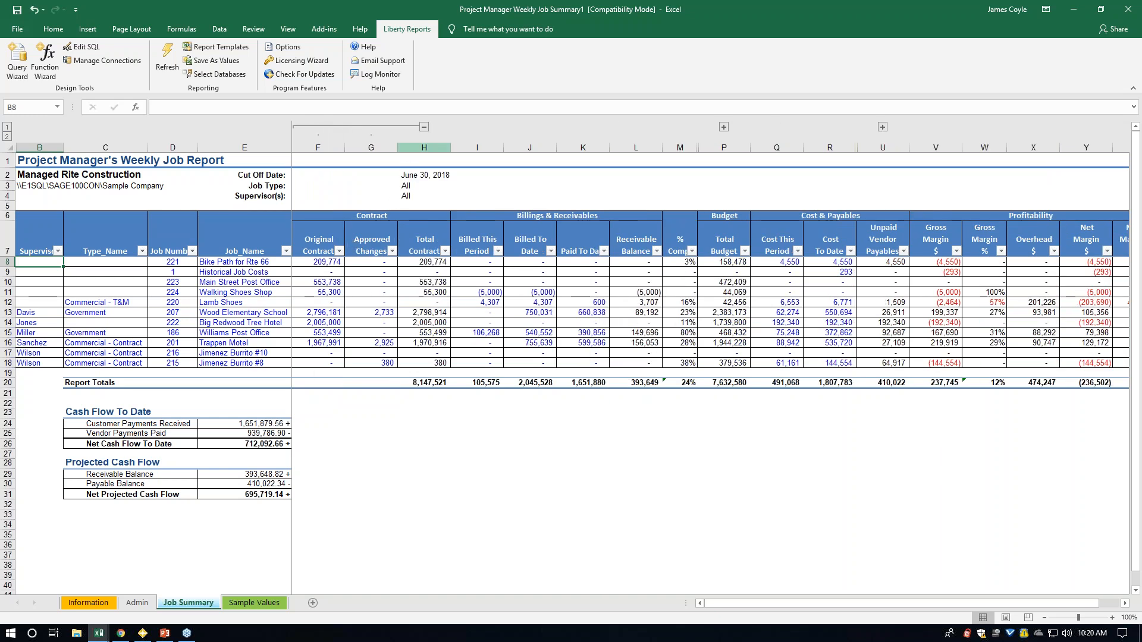
left_click(424, 127)
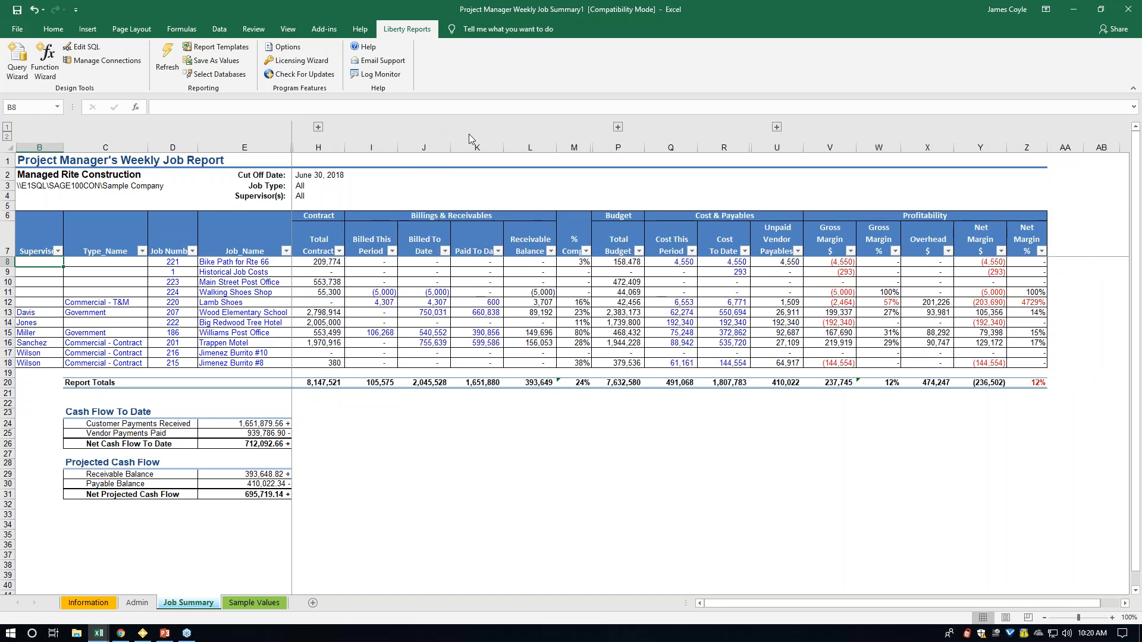
left_click(618, 127)
left_click(724, 127)
left_click(776, 127)
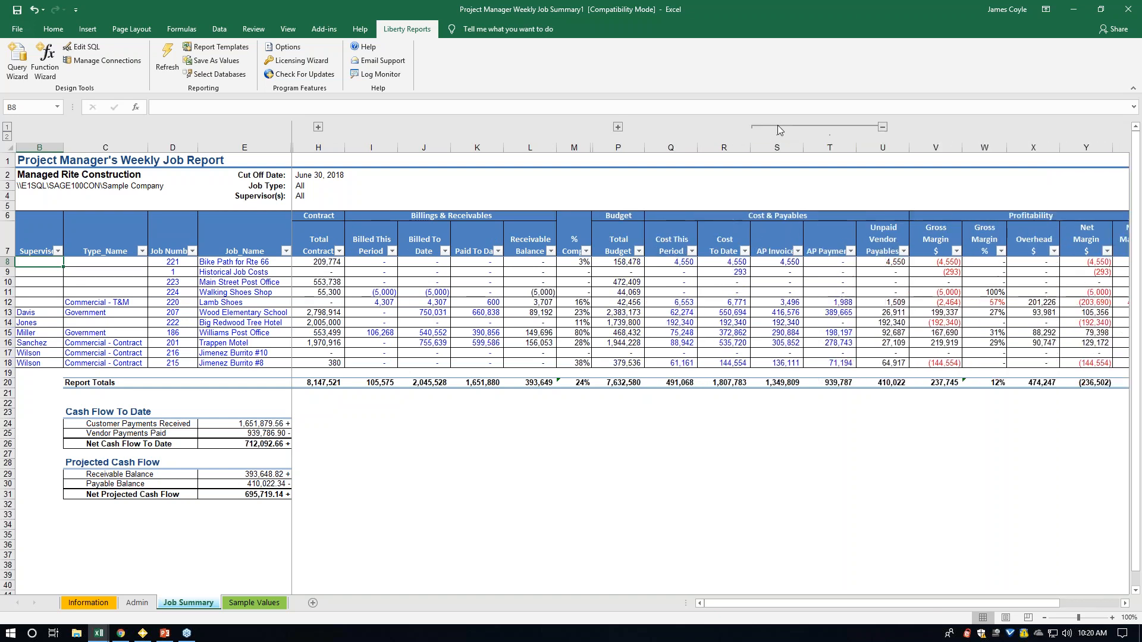
Collapse the AP invoice and payment columns on Job Summary and bring up the Liberty Reports Desktop template list.
left_click(882, 127)
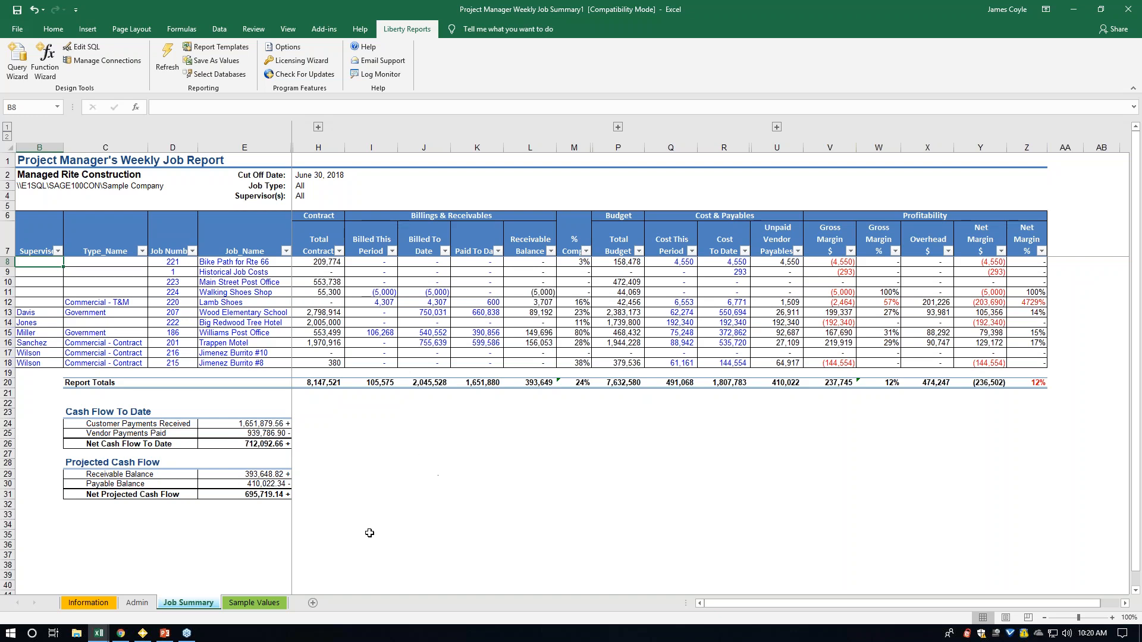
left_click(143, 635)
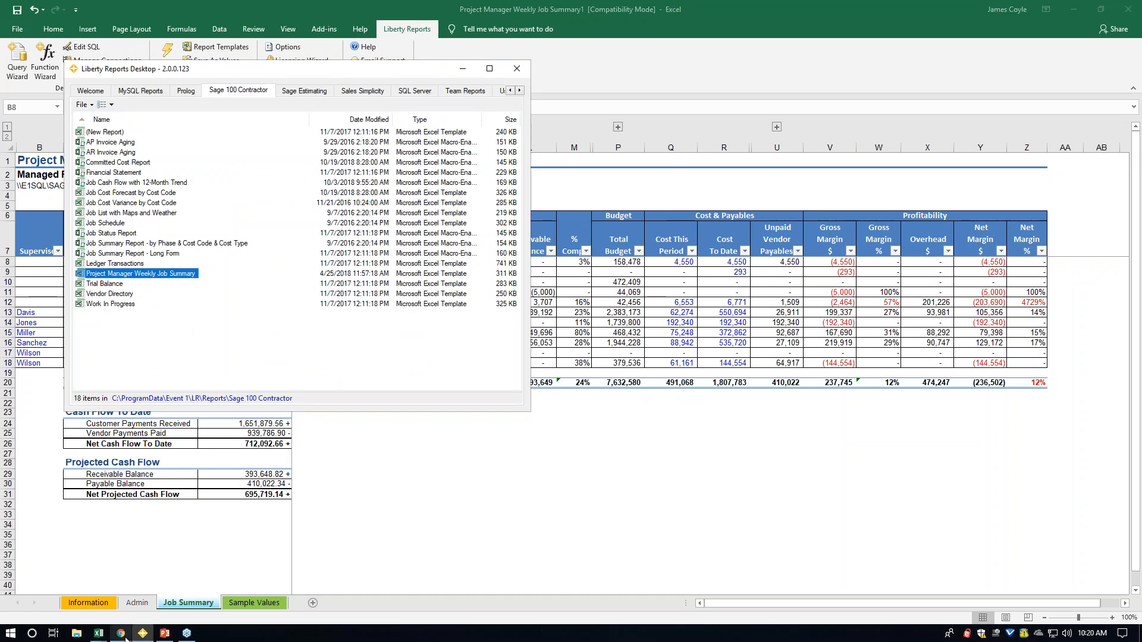
Switch to Chrome and browse the Liberty Reports page of included Sage 100 Contractor reports on the Event 1 Software website.
left_click(122, 635)
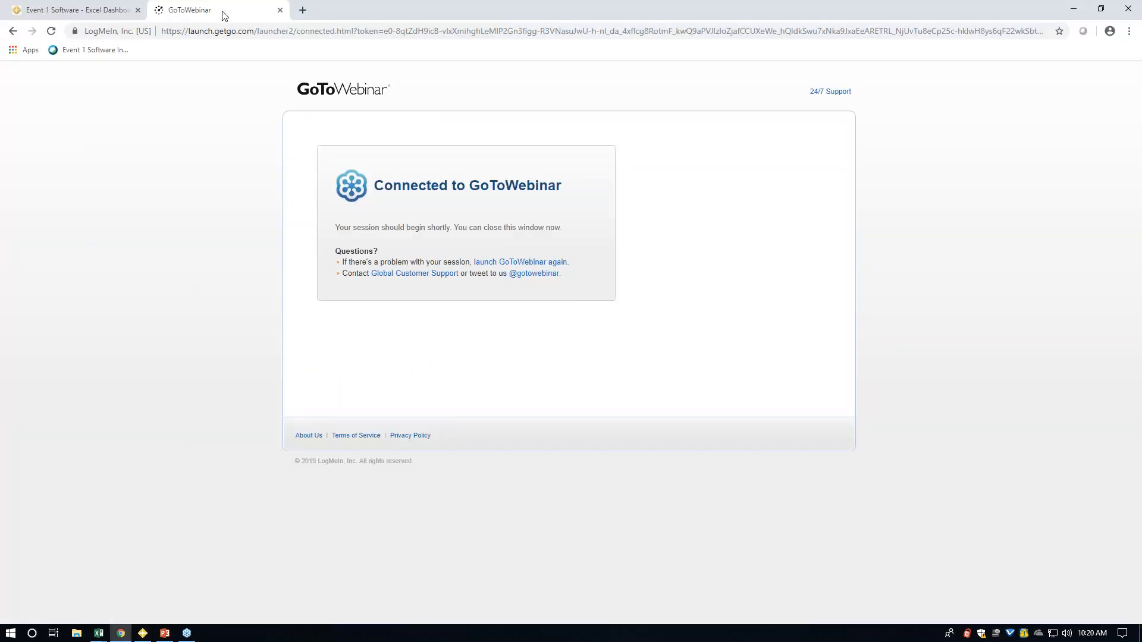
left_click(109, 11)
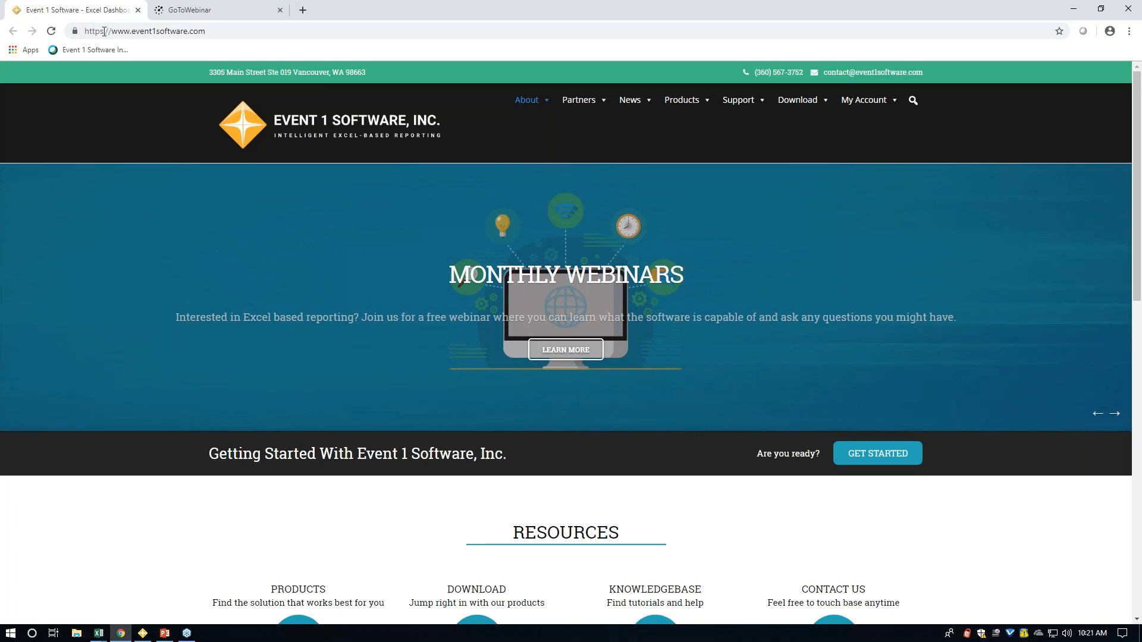
mouse_move(688, 111)
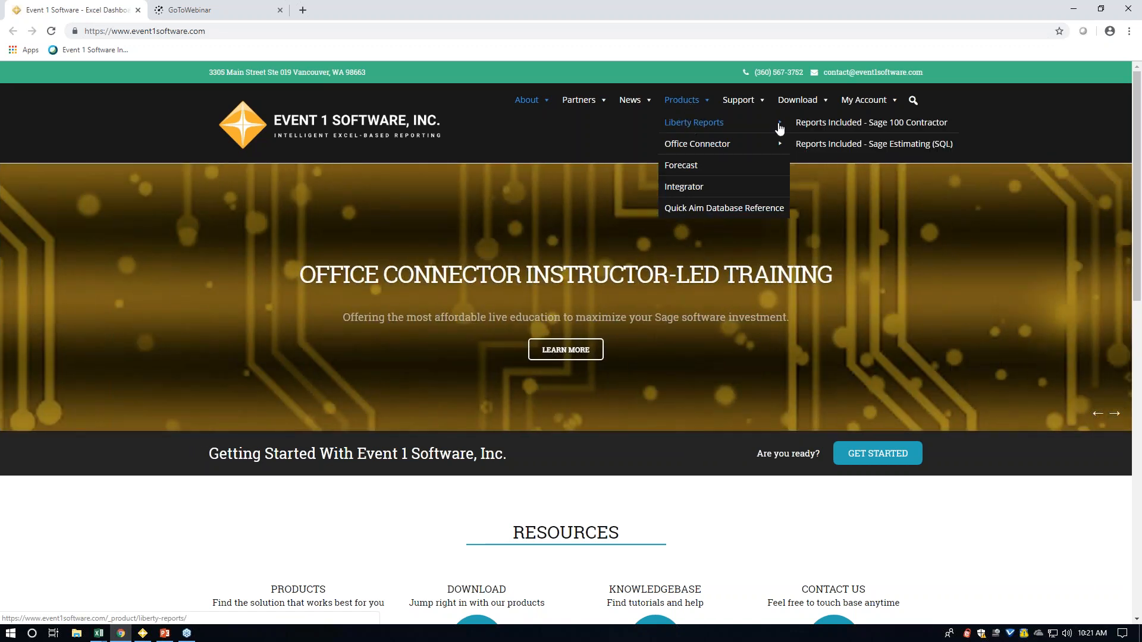
left_click(823, 124)
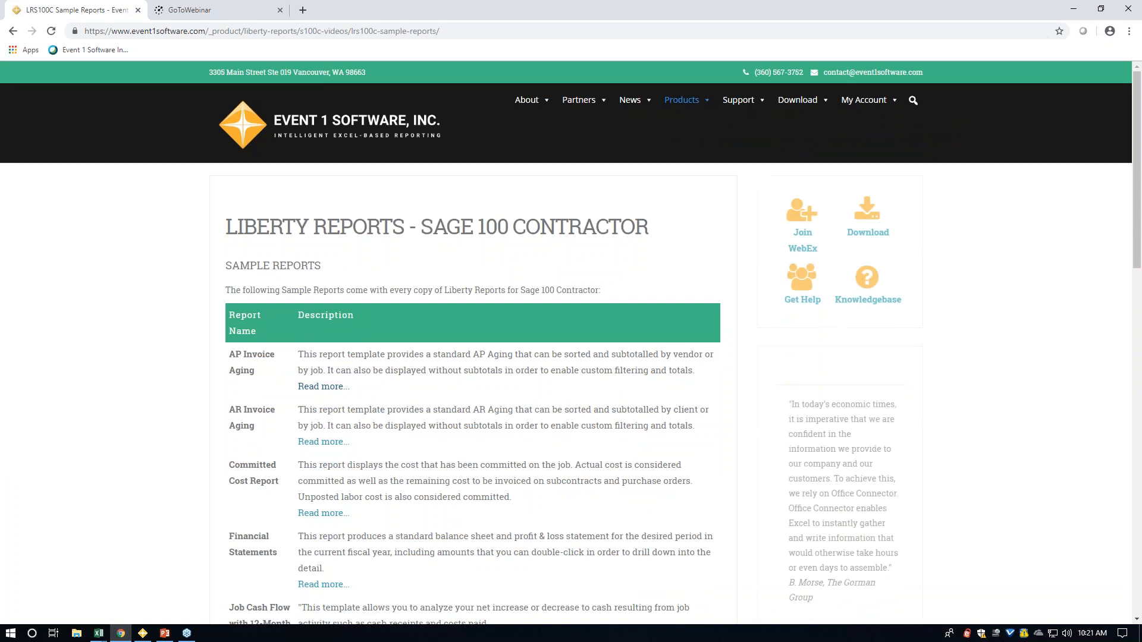
left_click_drag(1131, 246, 1138, 344)
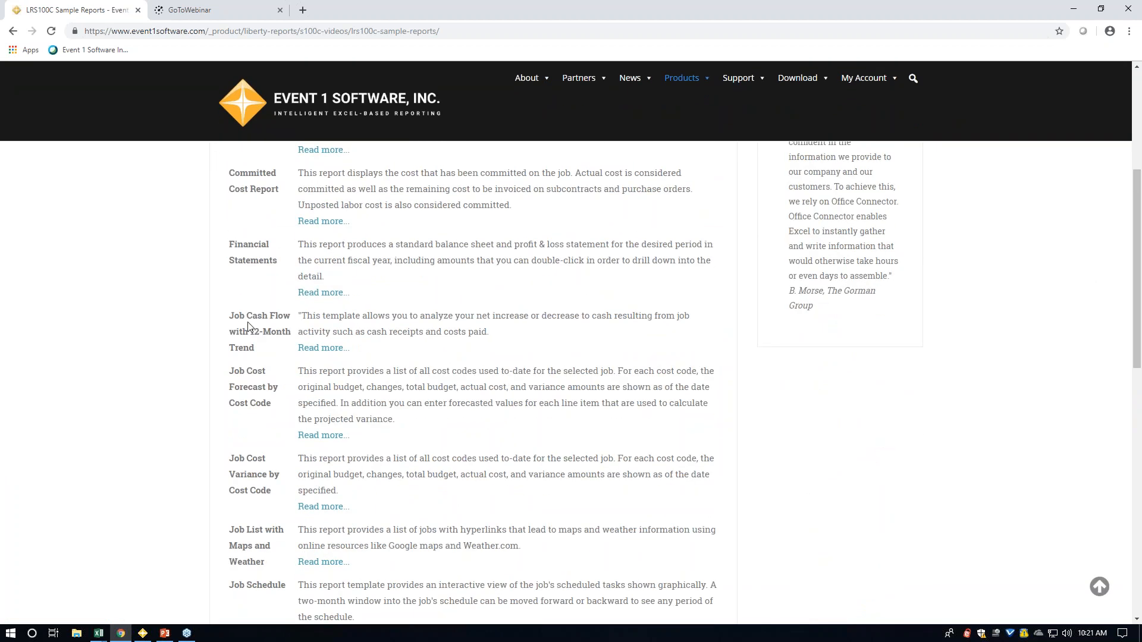
View the Report and Detail sample images of Job Cash Flow with 12-Month Trend, and minimize the browser.
left_click(321, 348)
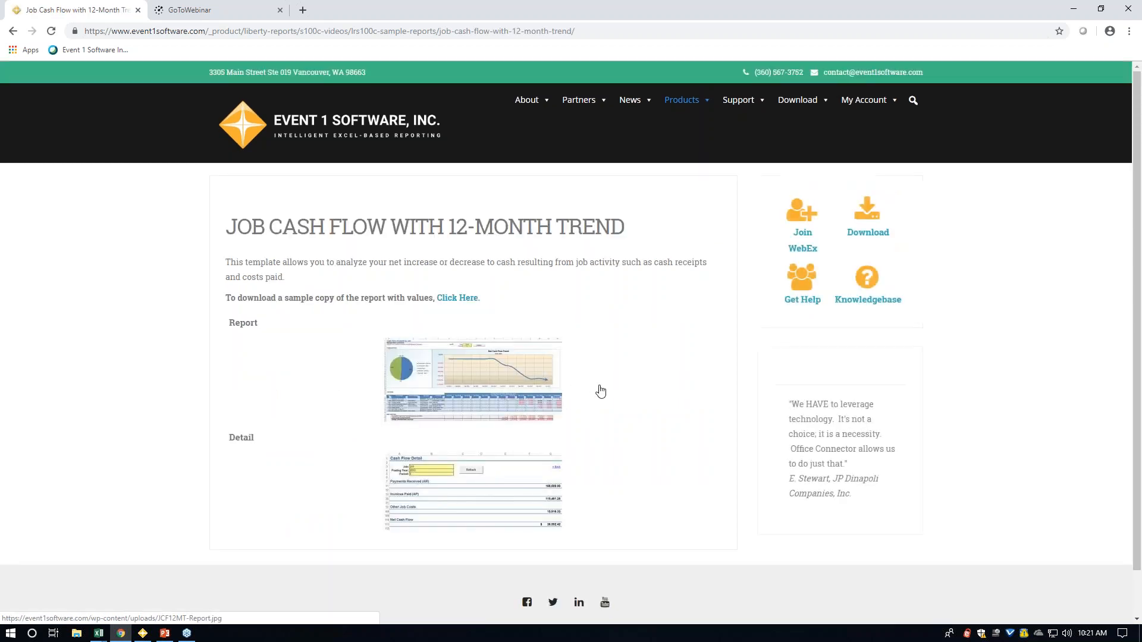
left_click(492, 385)
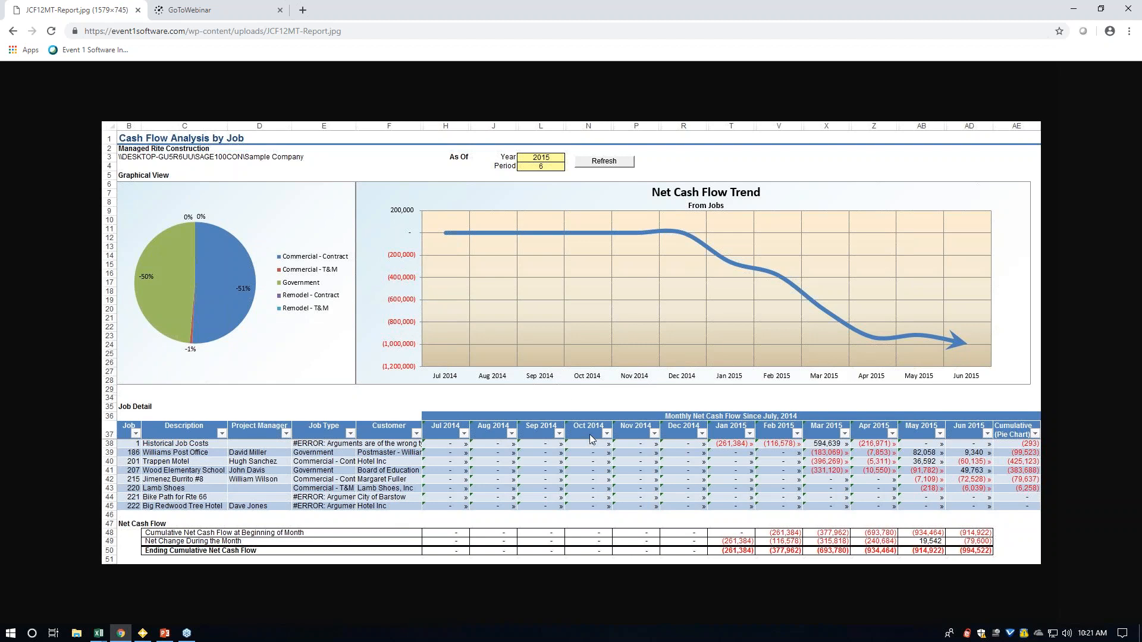
left_click(12, 31)
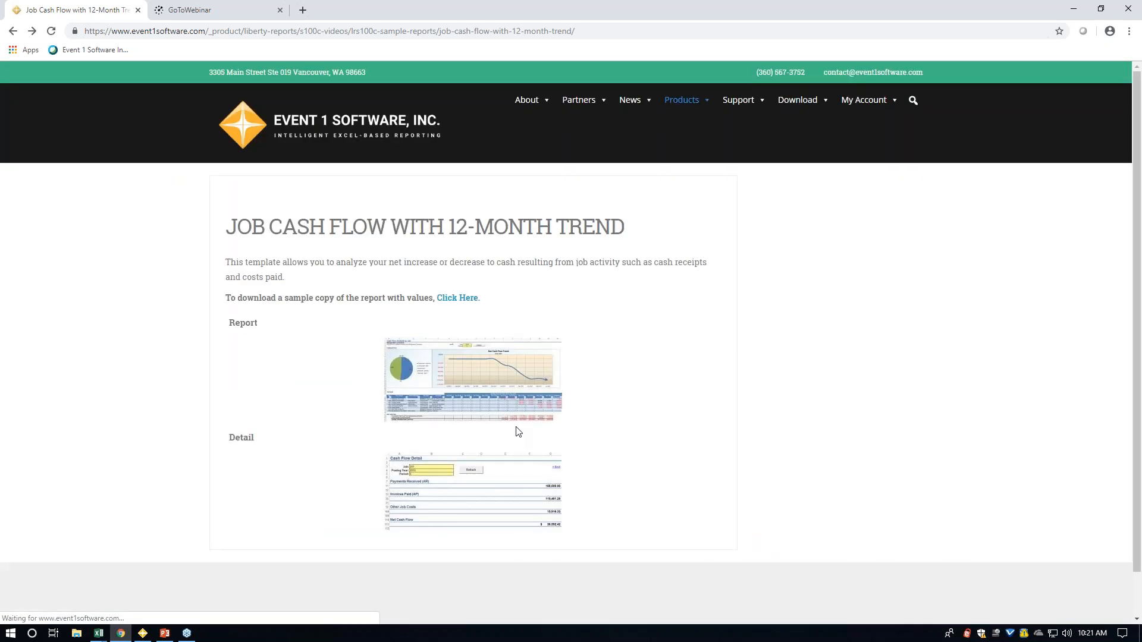
left_click(482, 509)
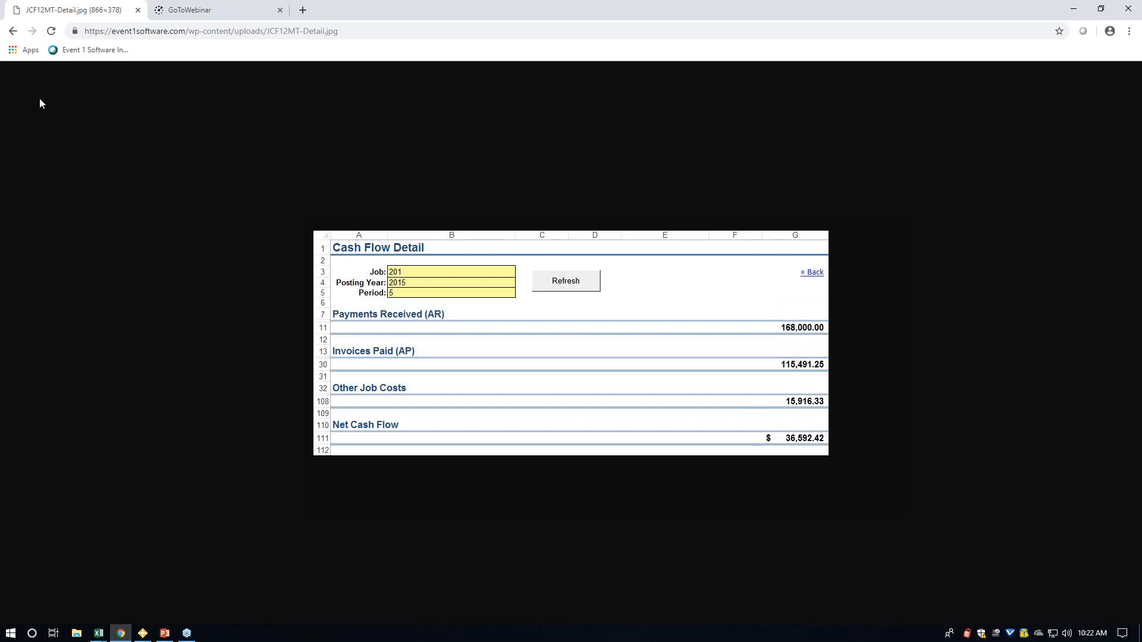
left_click(12, 31)
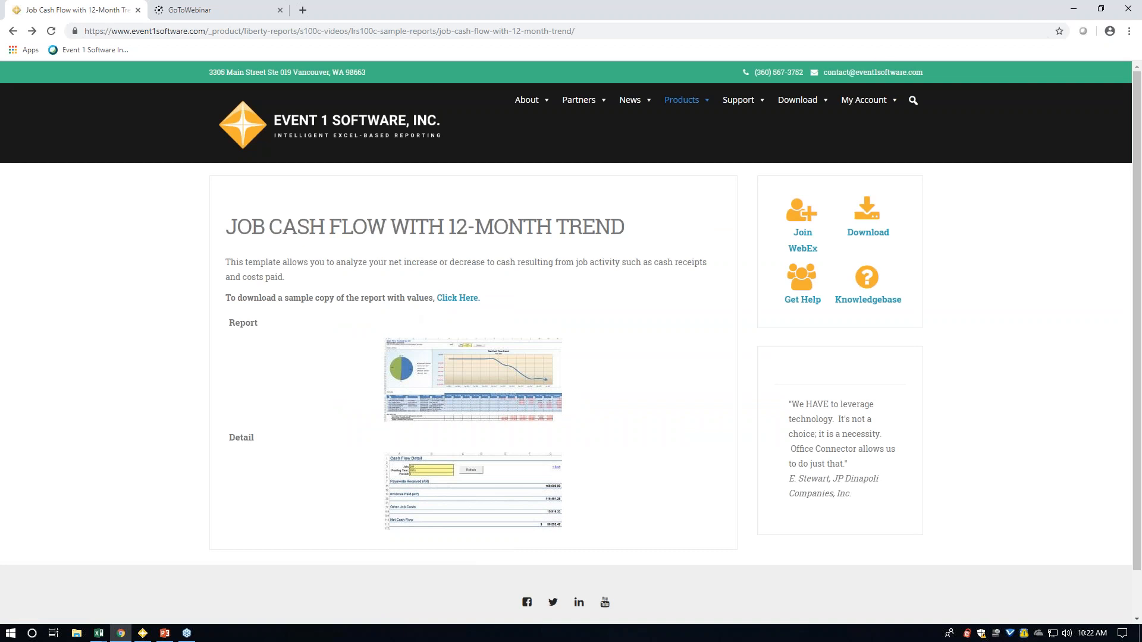
left_click(1075, 12)
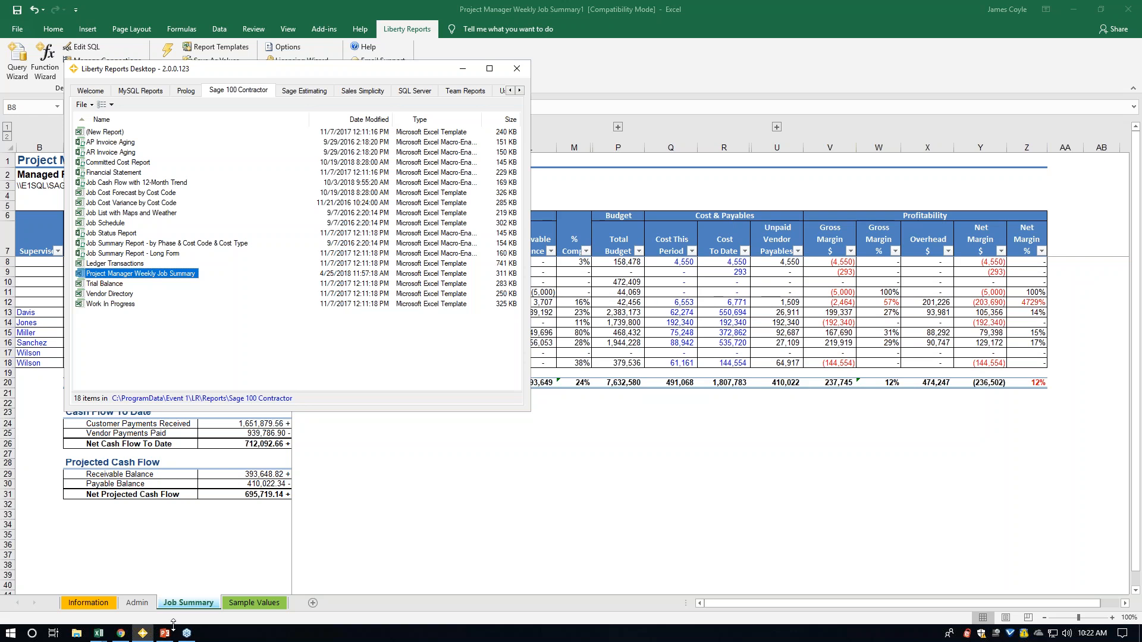
Switch to PowerPoint, start the slide show from the Product Tour slide and advance to the Creating Financials slide.
left_click(165, 634)
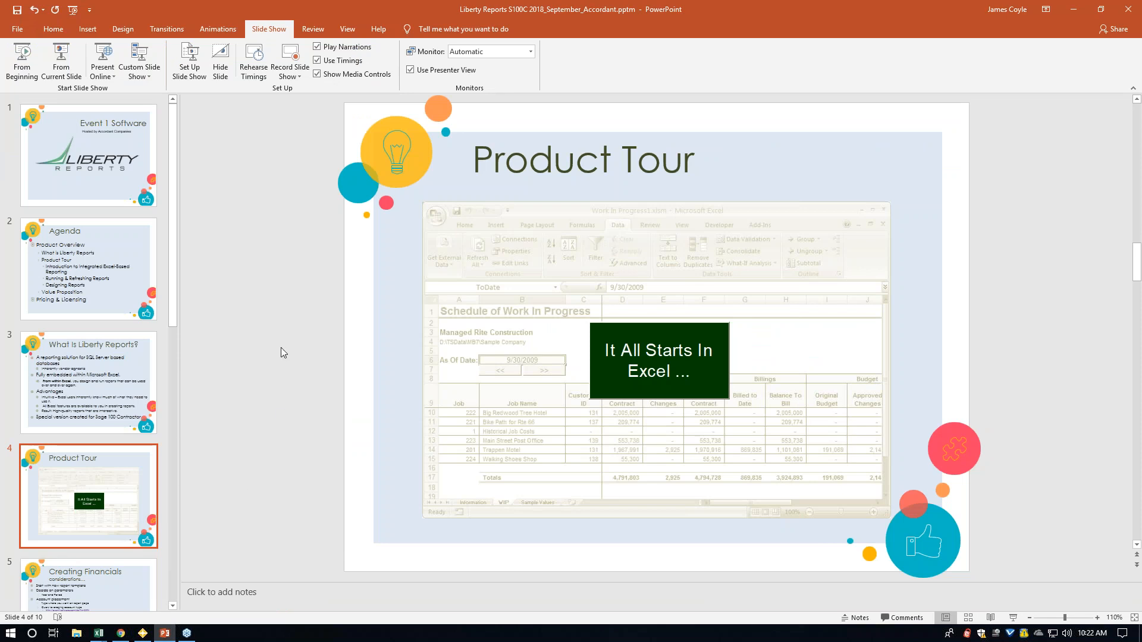
left_click(62, 60)
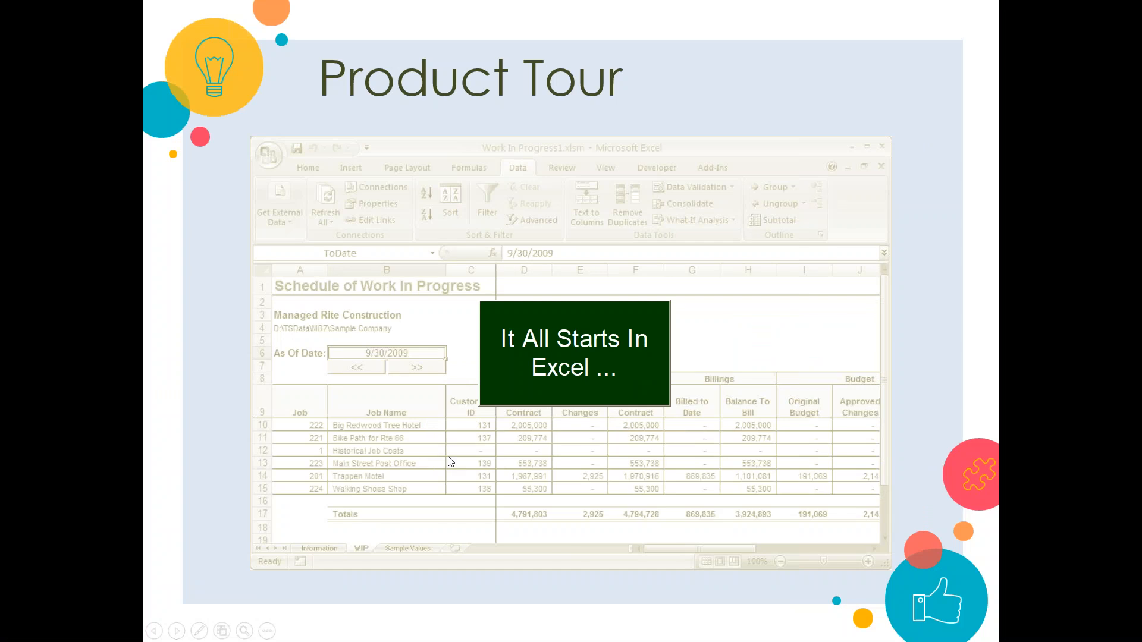
left_click(451, 462)
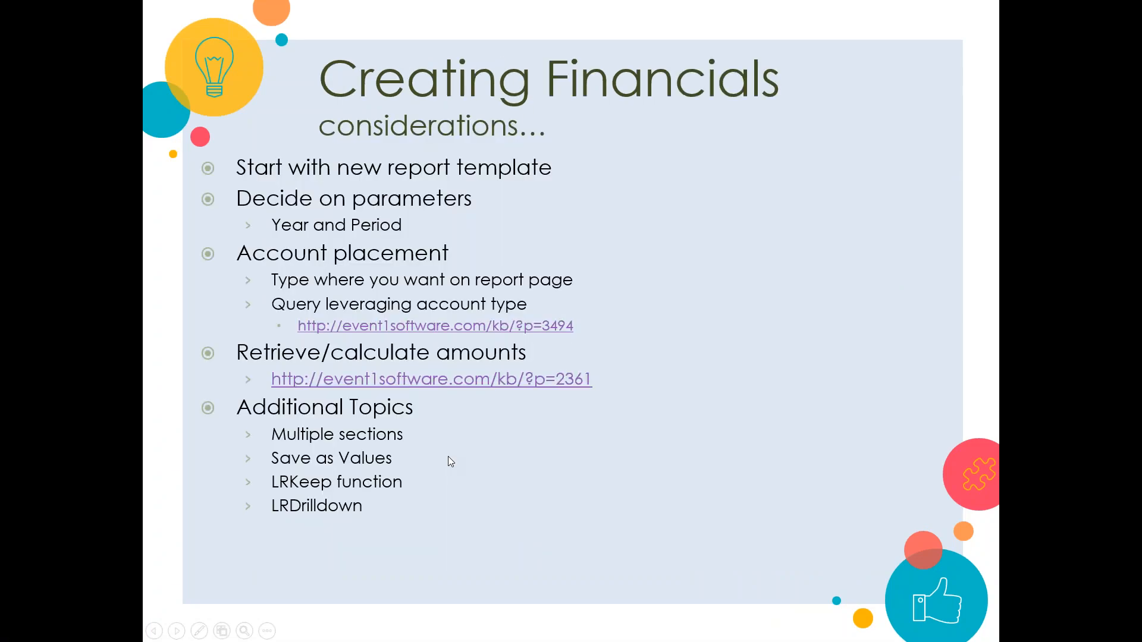